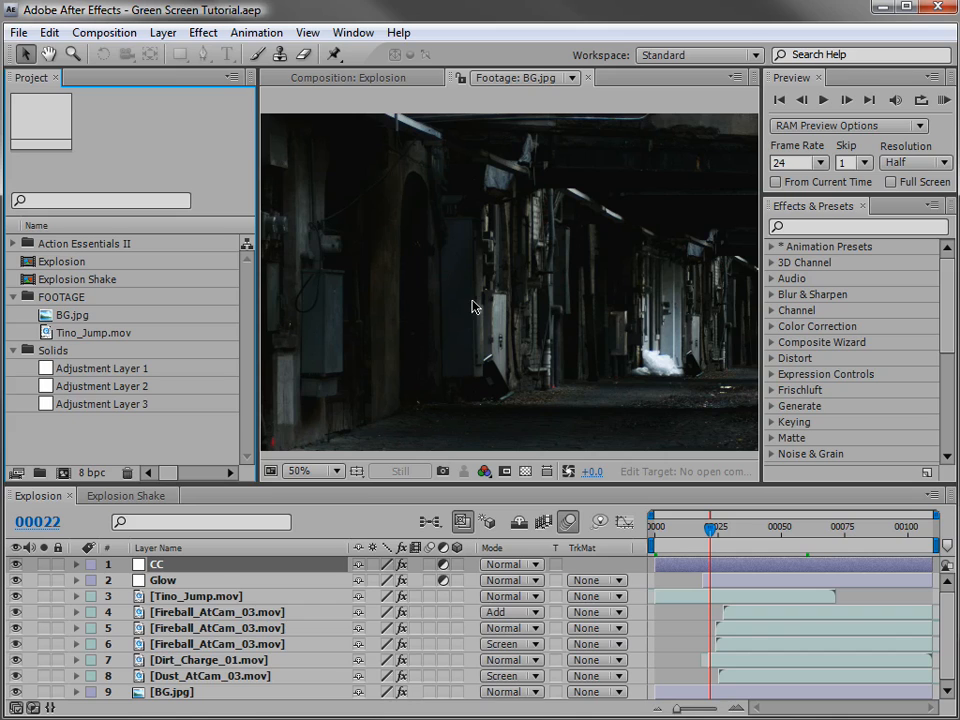
Preview the Tino_Jump.mov green screen clip up to frame 58 and inspect the BG.jpg background still.
double_click(66, 332)
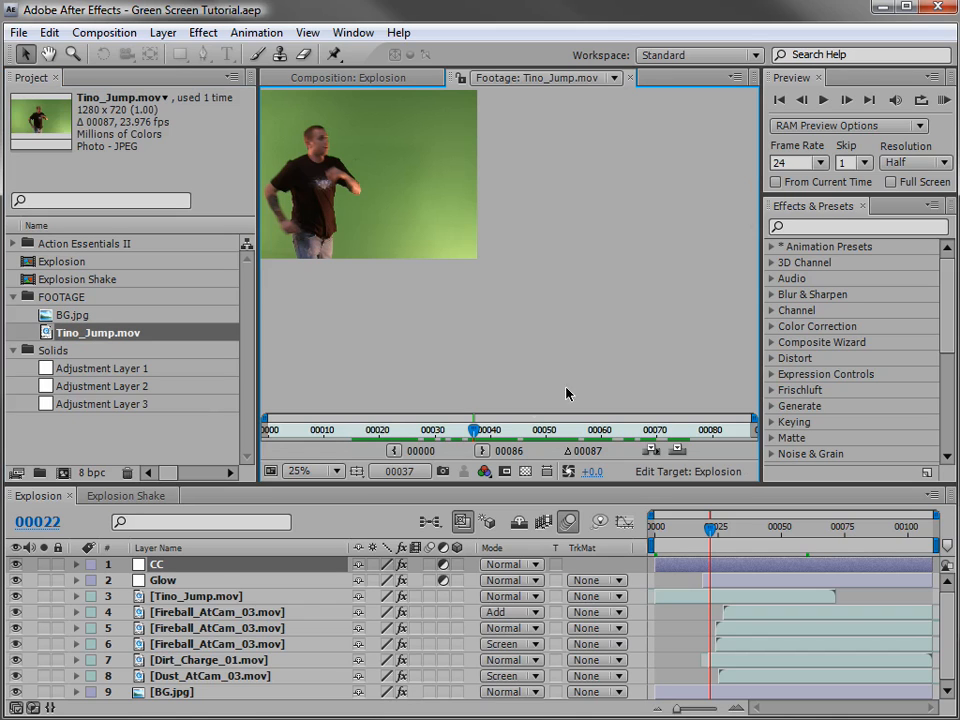
scroll(354, 208, "up", 1)
left_click_drag(472, 430, 590, 442)
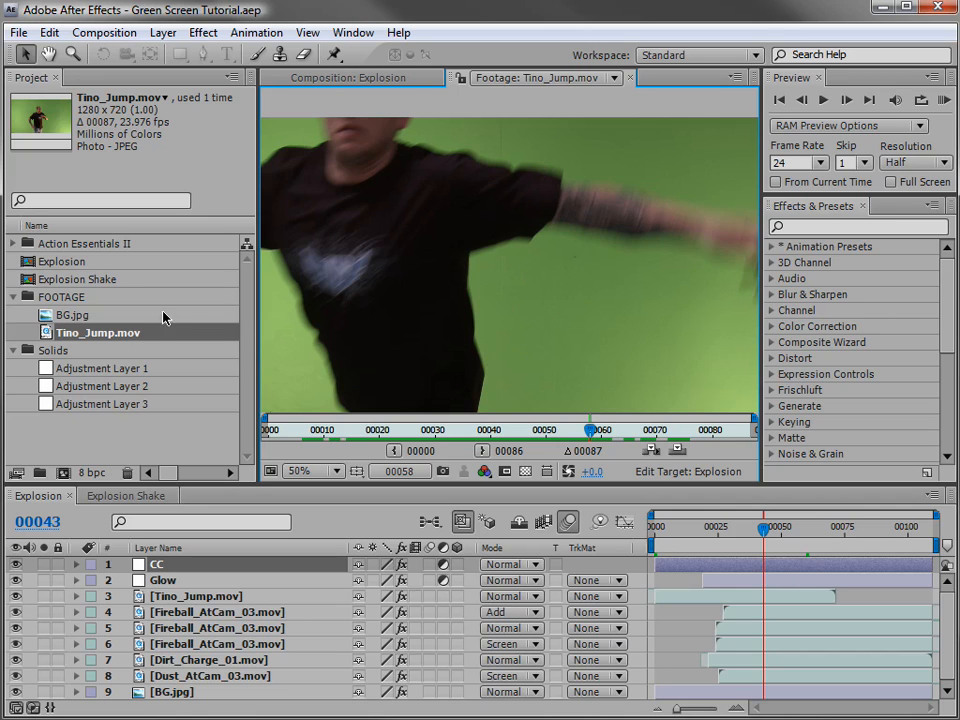
double_click(73, 316)
key("space")
left_click_drag(668, 386, 626, 354)
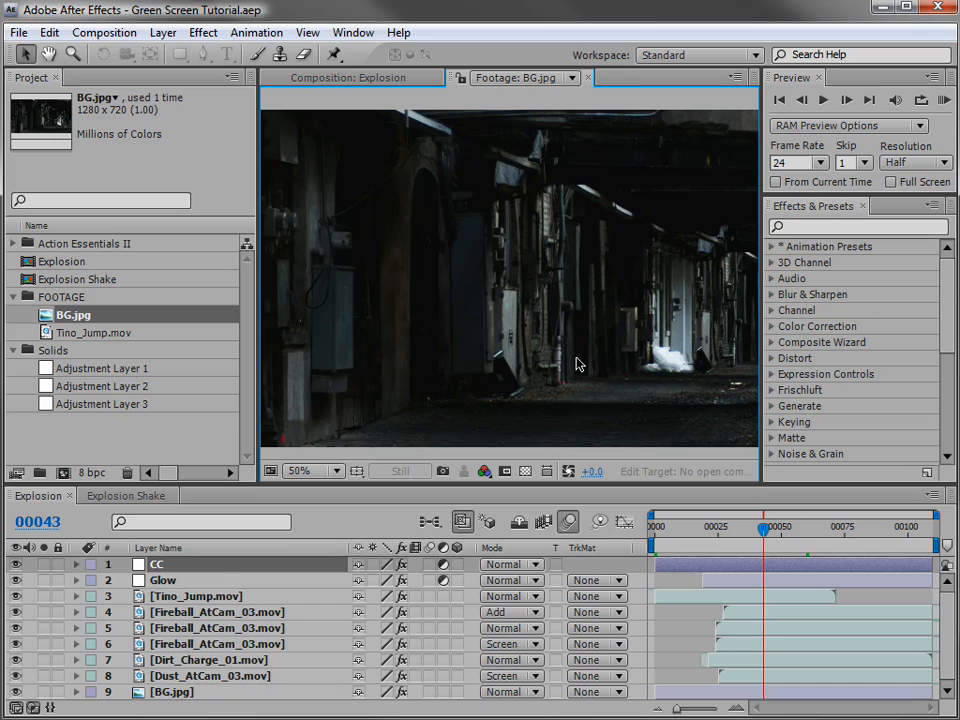
Create a new composition from Tino_Jump.mov and place BG.jpg beneath the clip as the background layer.
left_click(78, 333)
left_click(105, 334)
left_click_drag(80, 467, 62, 475)
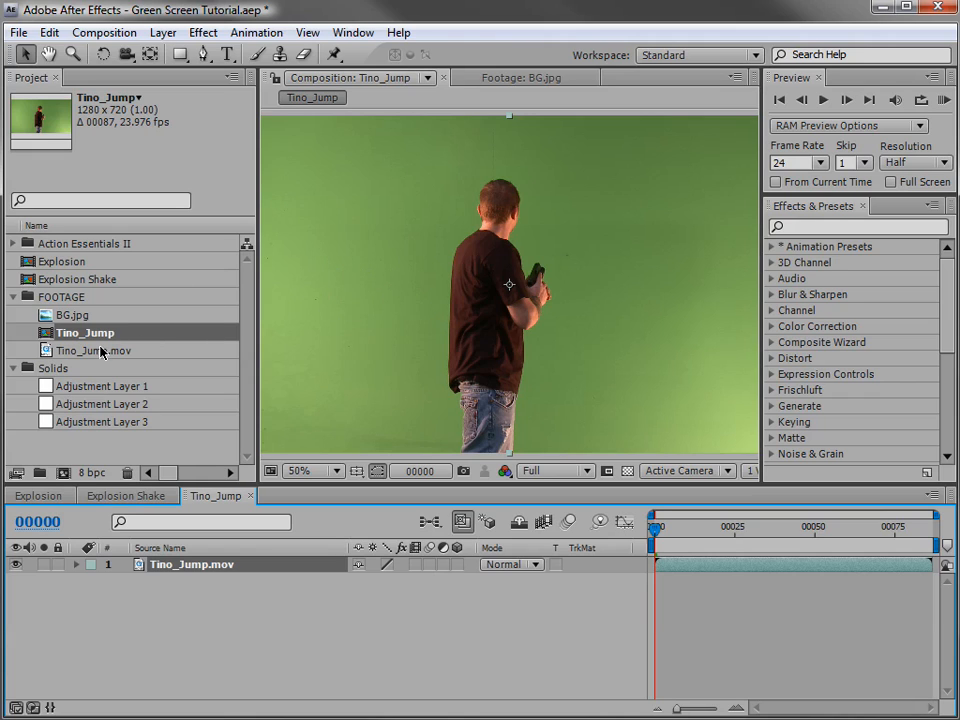
left_click(60, 315)
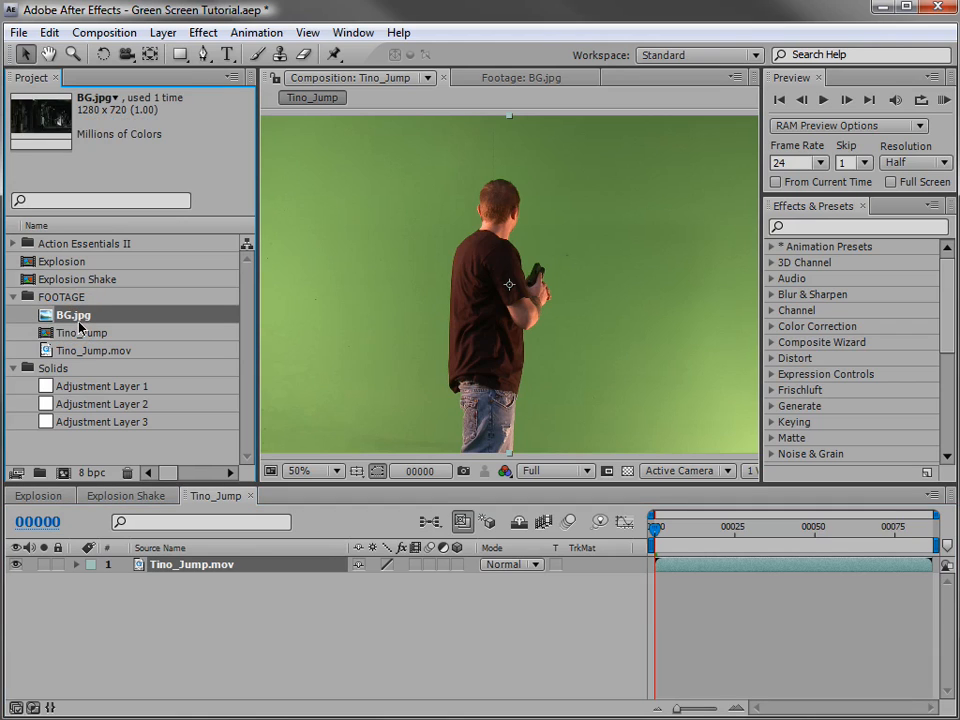
left_click_drag(60, 318, 140, 586)
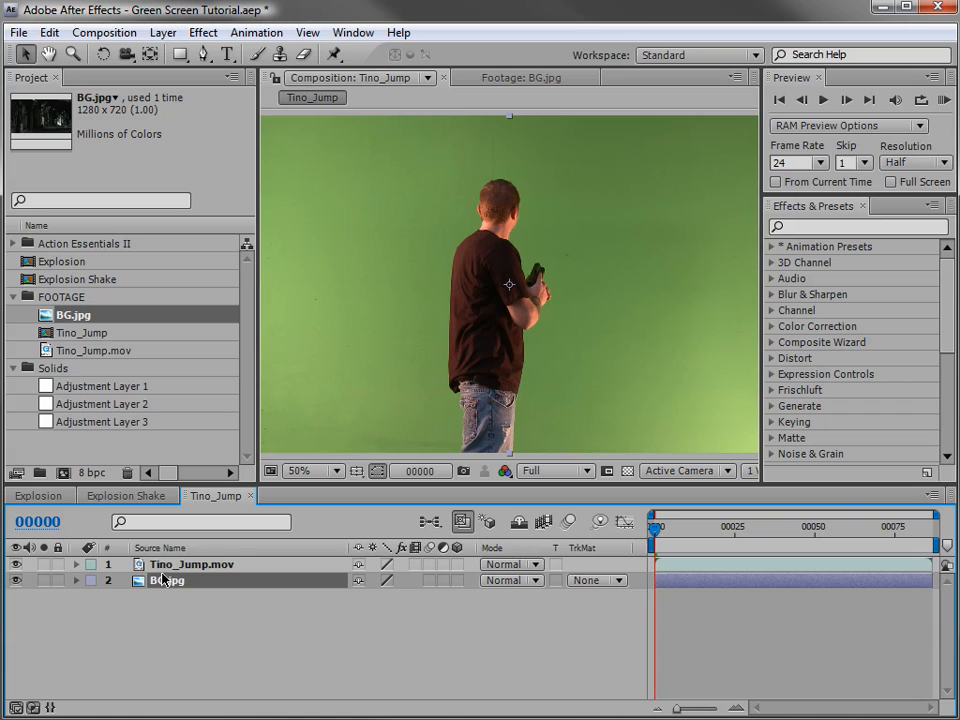
Apply the Keylight (1.2) keying effect to the Tino_Jump.mov layer.
left_click(208, 565)
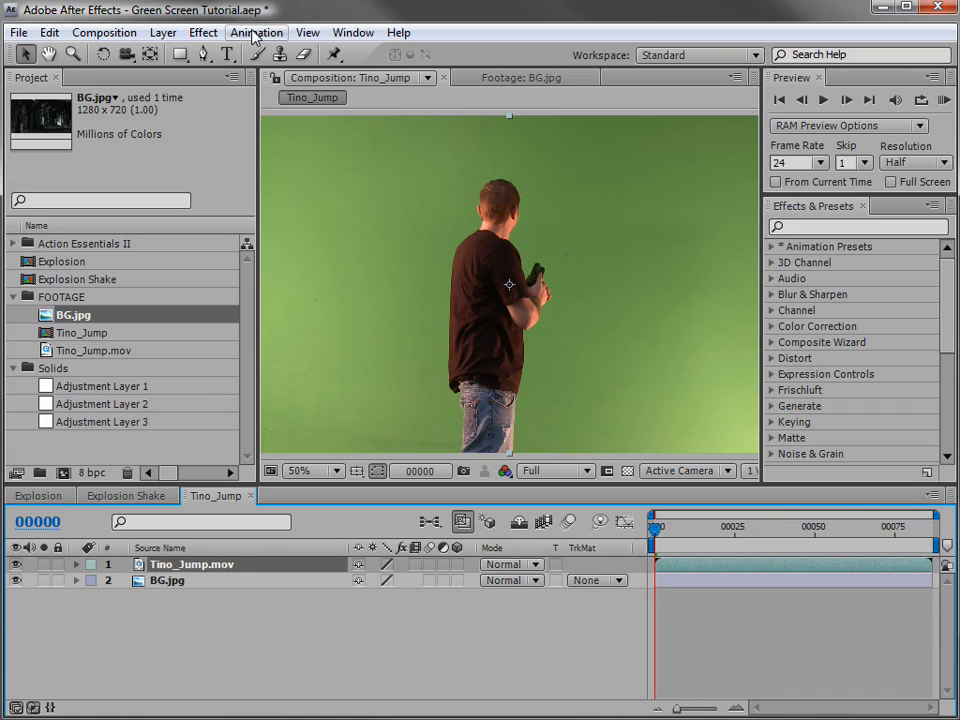
left_click(203, 32)
mouse_move(242, 330)
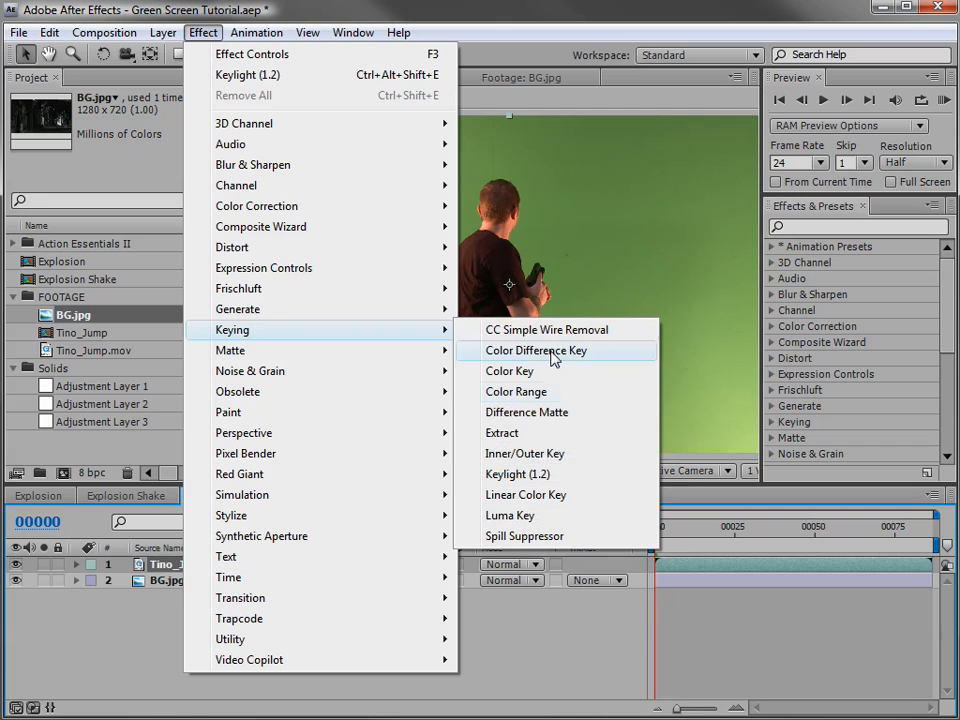
left_click(573, 481)
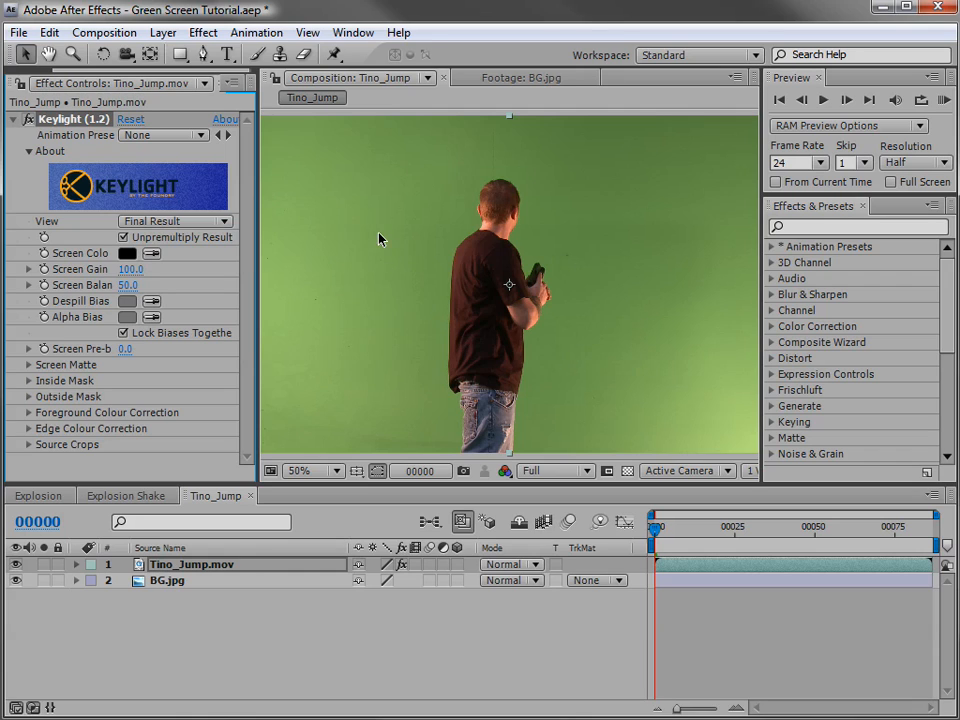
Widen the effect settings area and sample the green backdrop beside the man as Keylight's Screen Colour.
key("comma")
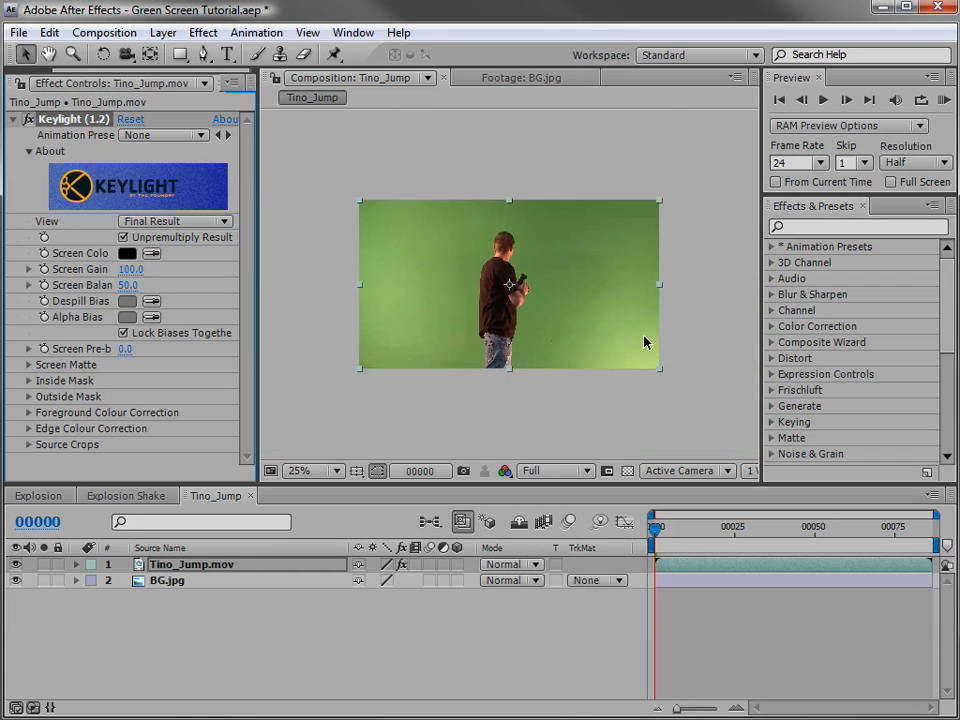
key("period")
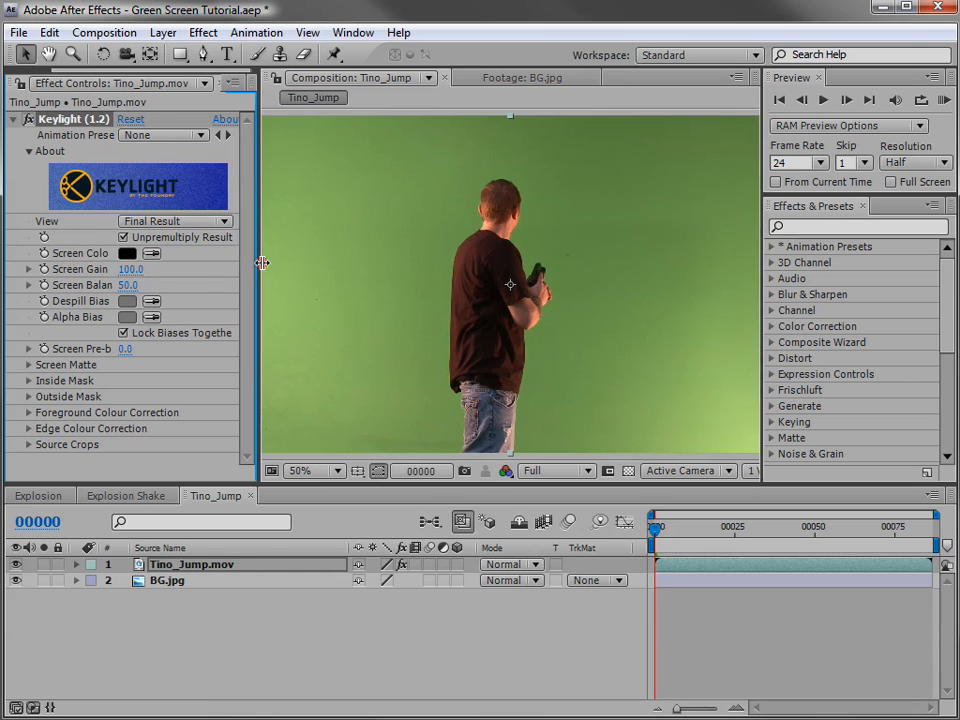
left_click_drag(258, 262, 308, 262)
left_click(177, 255)
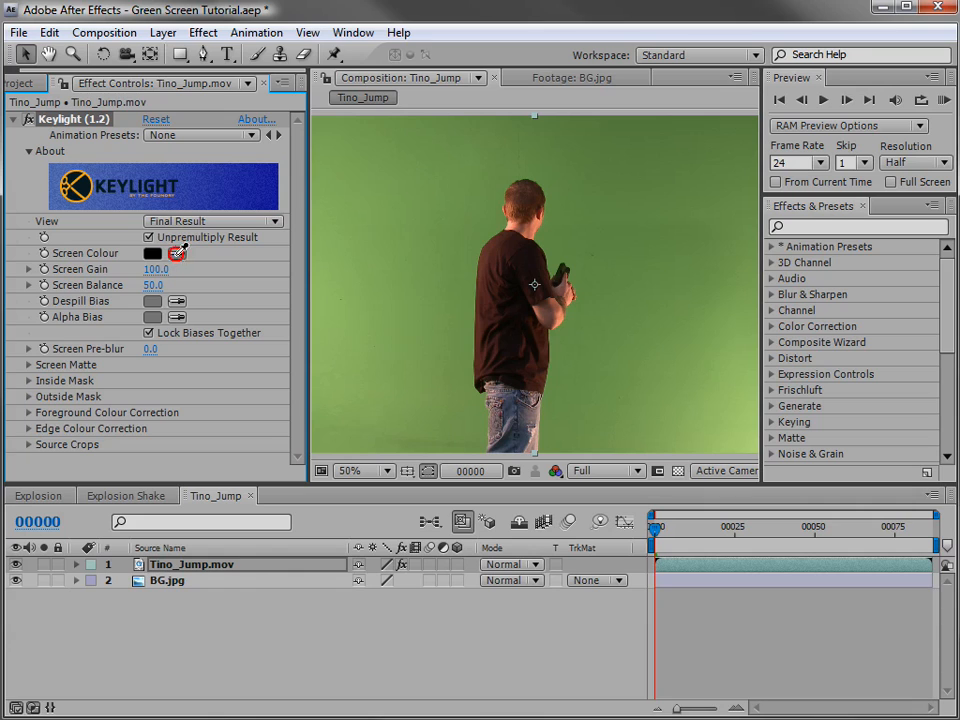
left_click(443, 270)
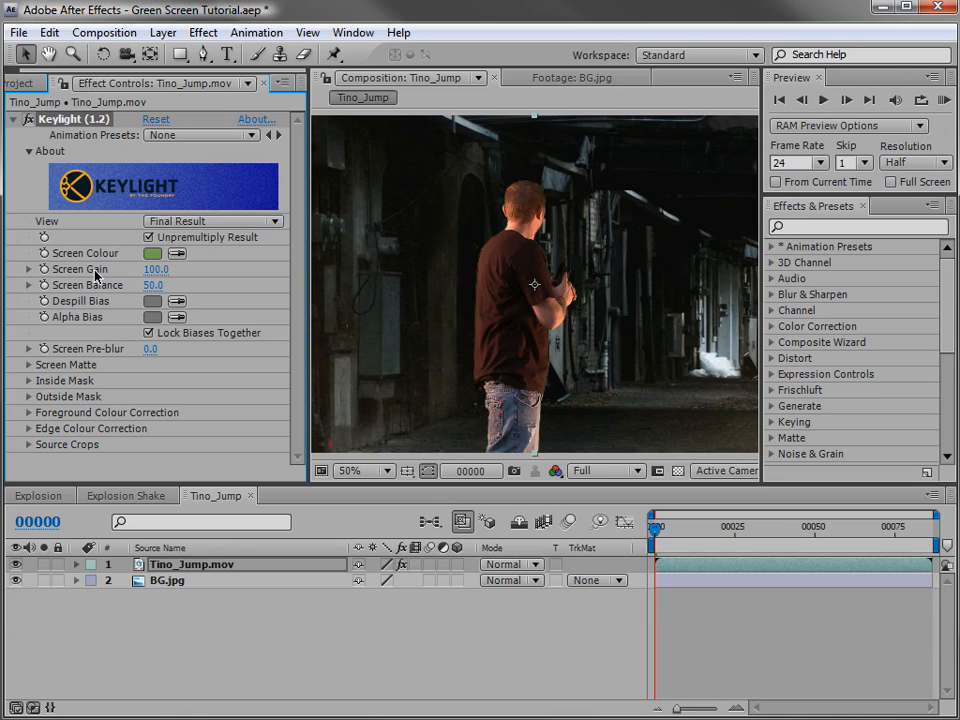
Raise Keylight's Screen Gain to 112 and check the keyed man against the background.
left_click_drag(154, 270, 166, 270)
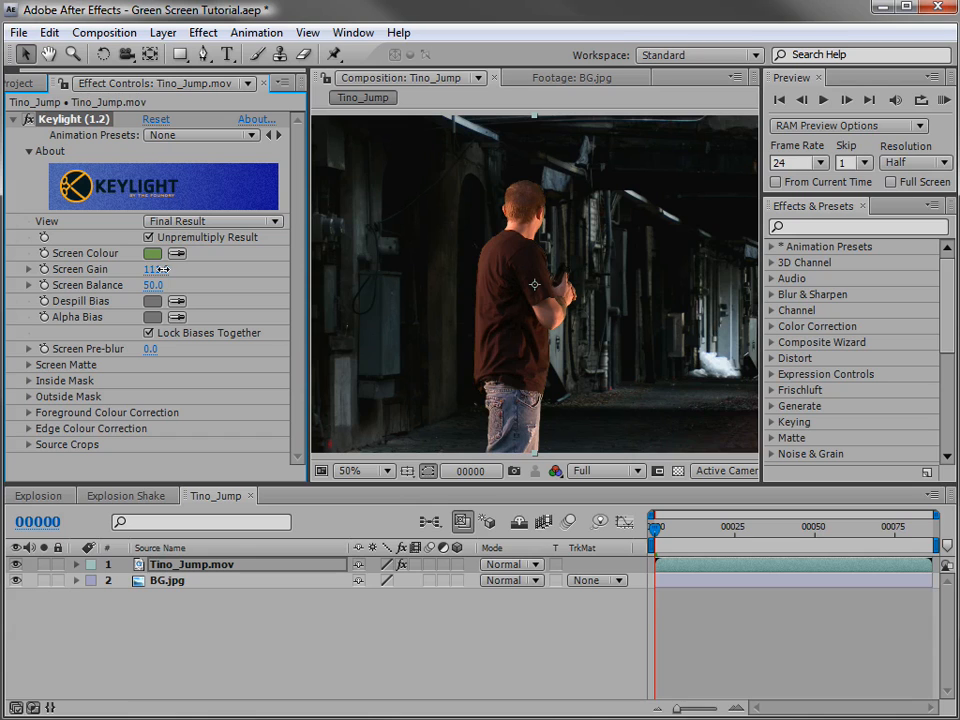
key("h")
left_click_drag(561, 380, 497, 328)
left_click_drag(370, 252, 541, 313)
key("v")
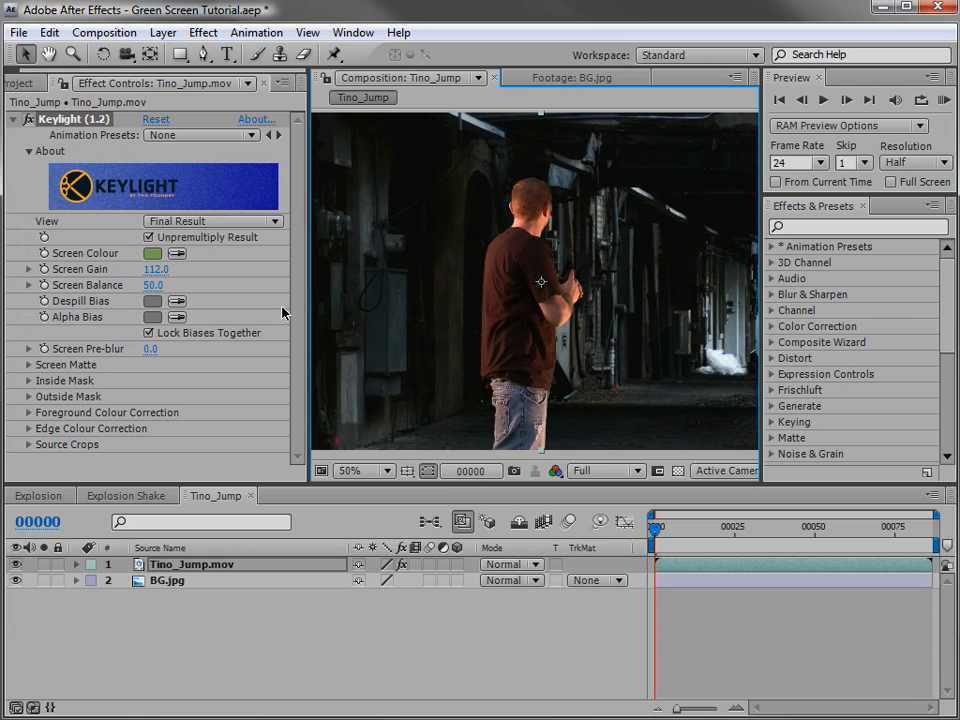
Go to frame 41 and set Keylight's Screen Balance to 30, judging it on the motion-blurred arm.
left_click_drag(655, 527, 786, 530)
key("h")
key("period")
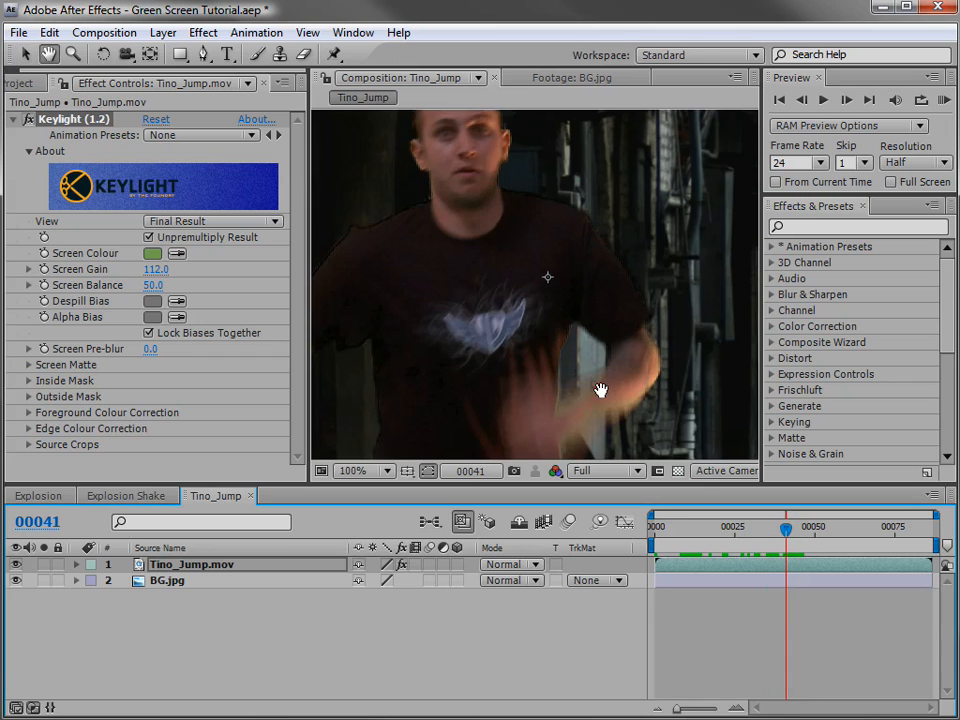
left_click_drag(611, 407, 535, 342)
key("v")
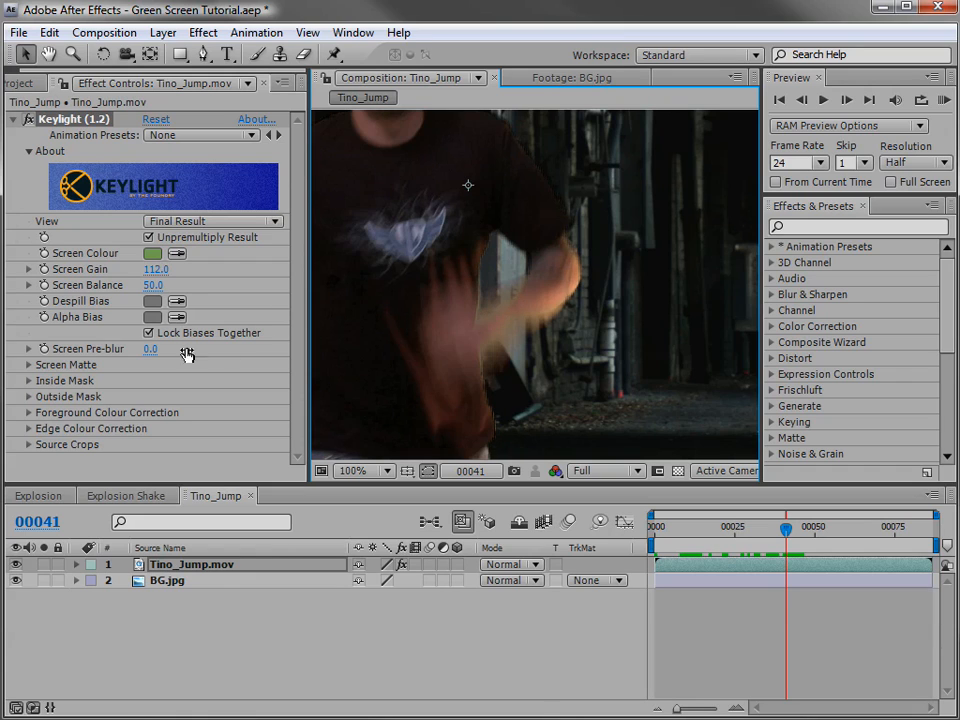
left_click_drag(152, 286, 130, 291)
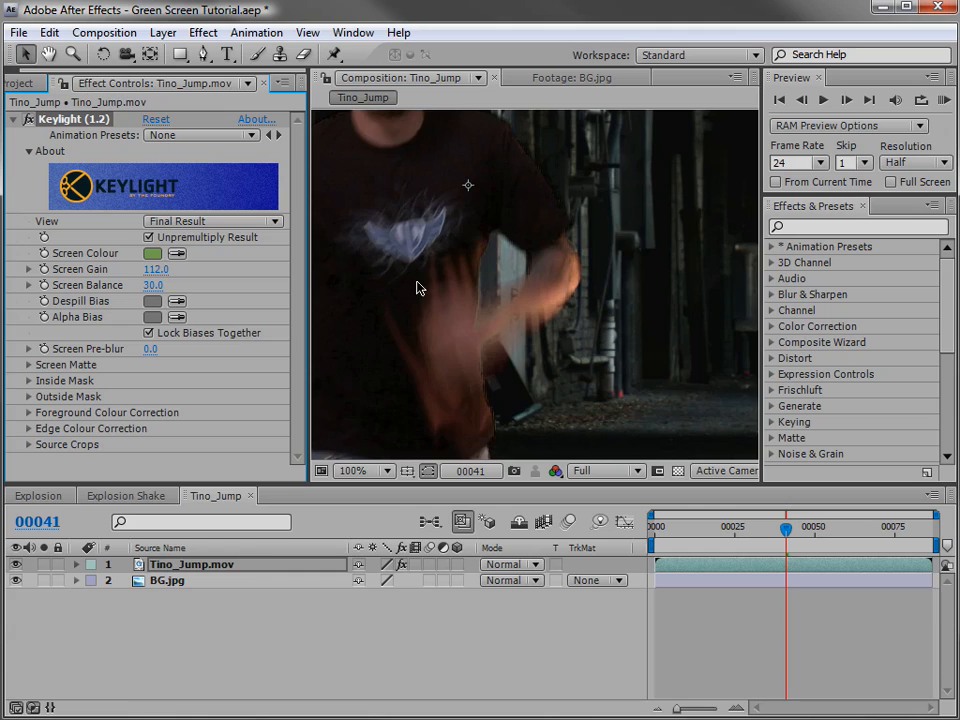
Expand Keylight's Screen Matte settings, hide the BG.jpg layer and show the keyed clip over the transparency grid.
scroll(446, 254, "down", 1)
left_click_drag(444, 260, 468, 292)
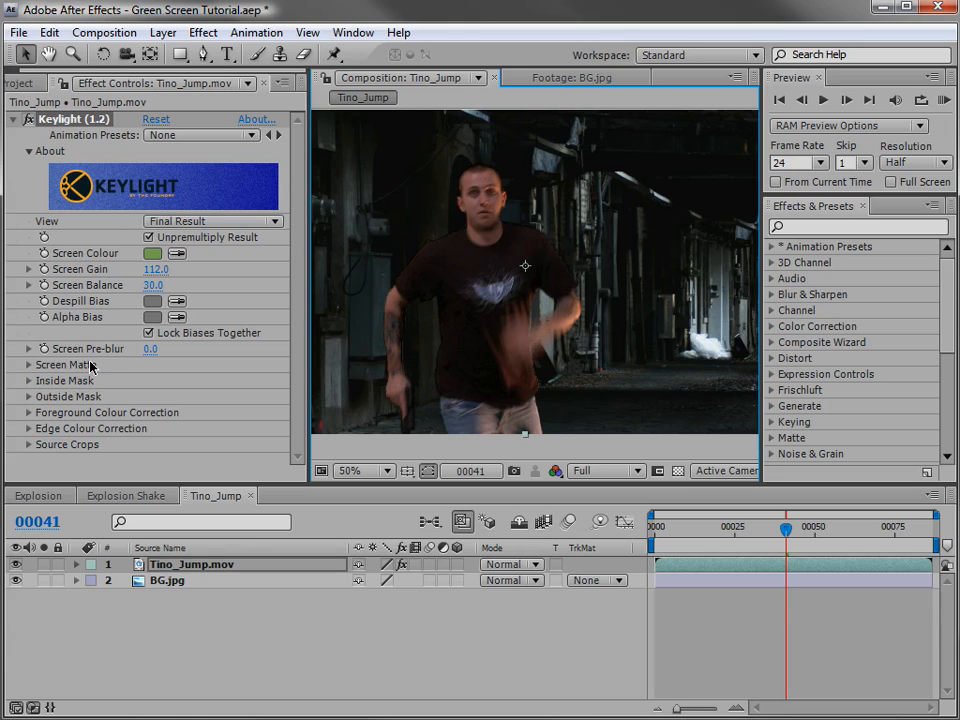
left_click(28, 365)
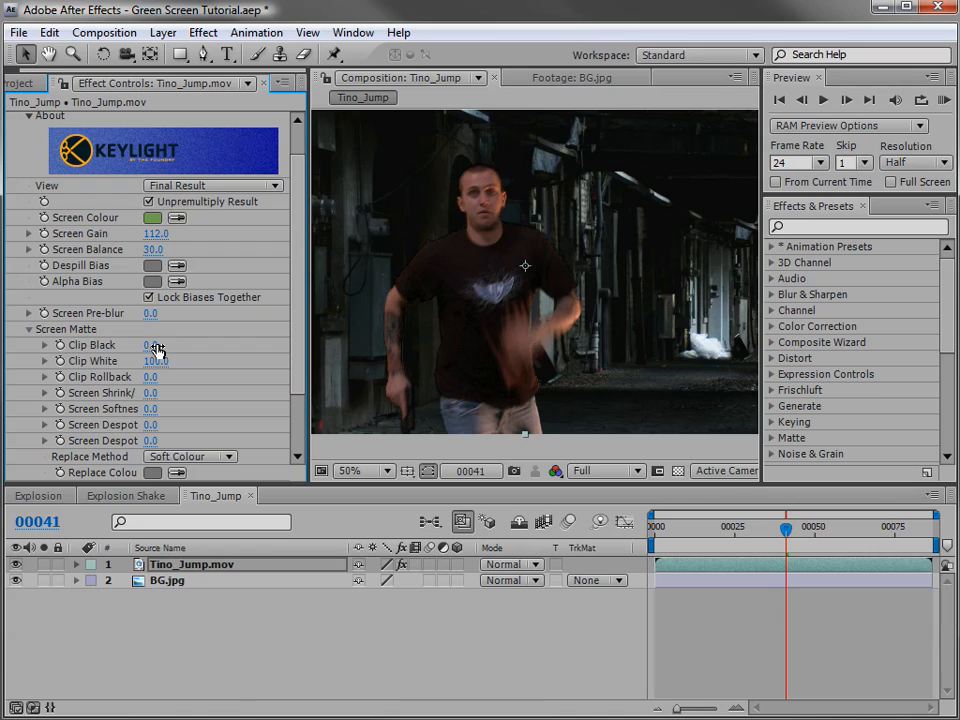
left_click(15, 580)
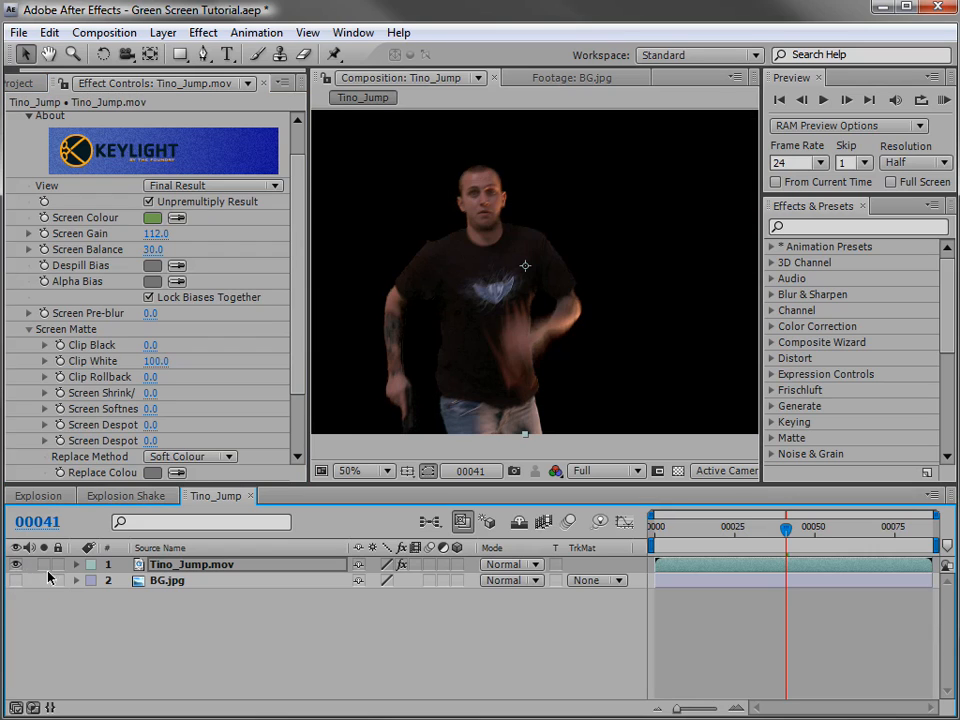
scroll(514, 339, "up", 1)
left_click_drag(490, 371, 584, 312)
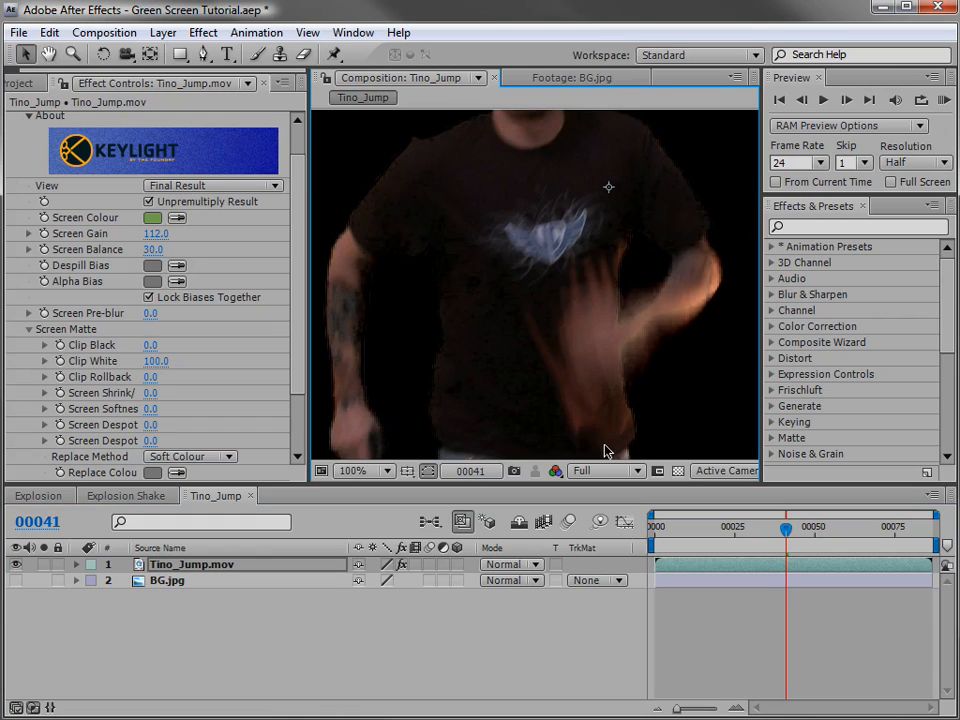
left_click(678, 471)
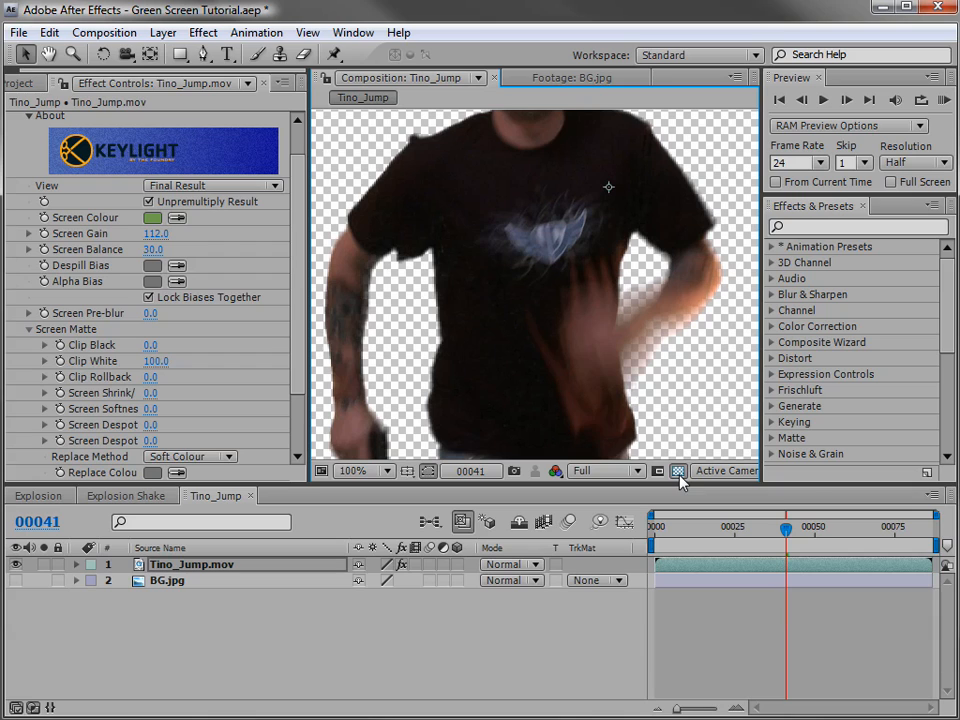
Set the Screen Matte's Clip White to 81 to fill in the semi-transparent areas of the shirt.
scroll(450, 228, "up", 2)
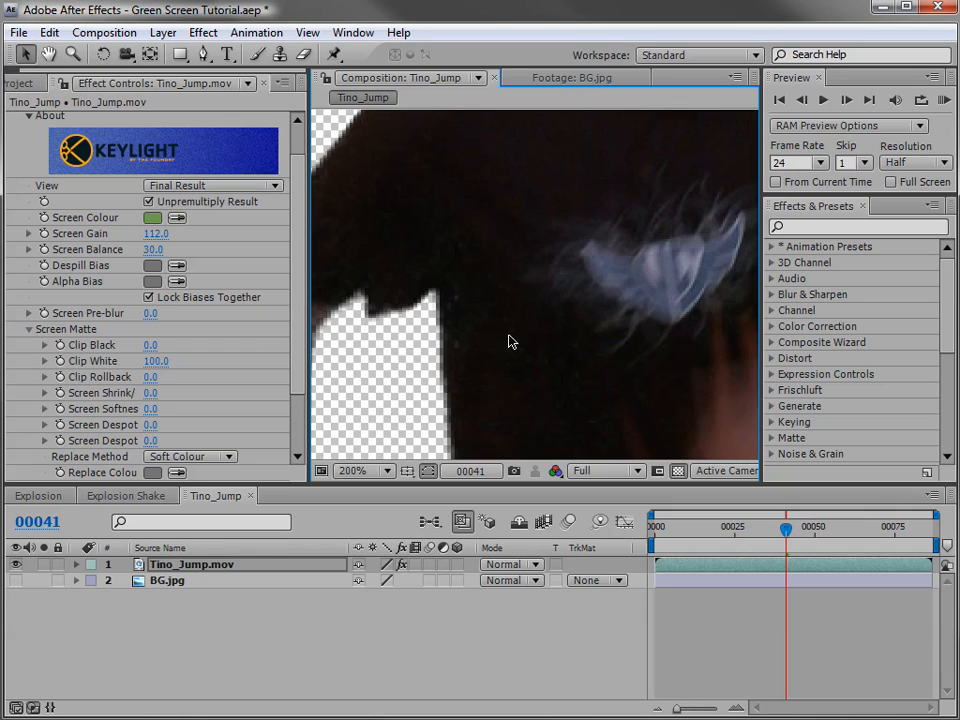
left_click_drag(298, 372, 299, 409)
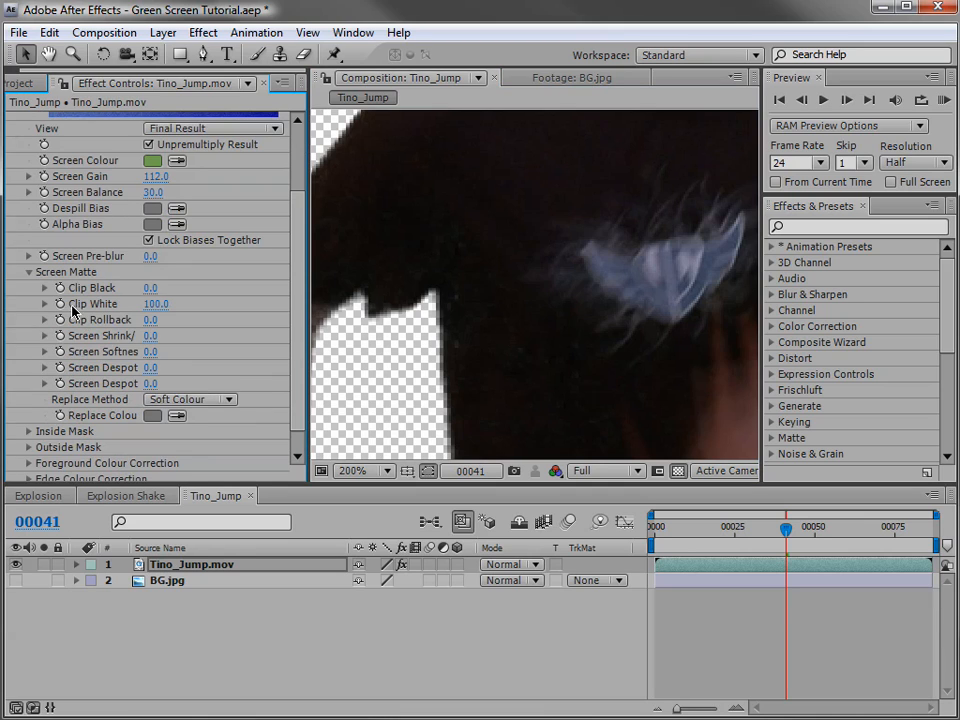
mouse_move(157, 306)
left_mouse_down()
mouse_move(145, 304)
mouse_move(221, 304)
mouse_move(168, 304)
left_mouse_up()
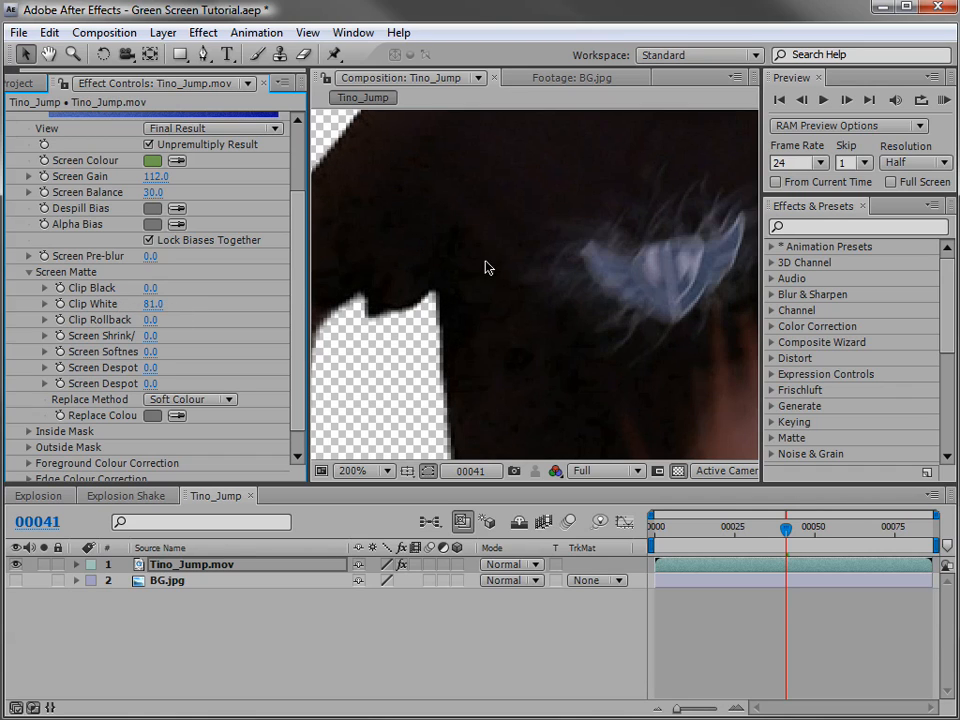
Set Keylight's Screen Pre-blur to 1 to smooth the matte edges around the hand and arm.
scroll(531, 317, "down", 1)
scroll(536, 326, "up", 2)
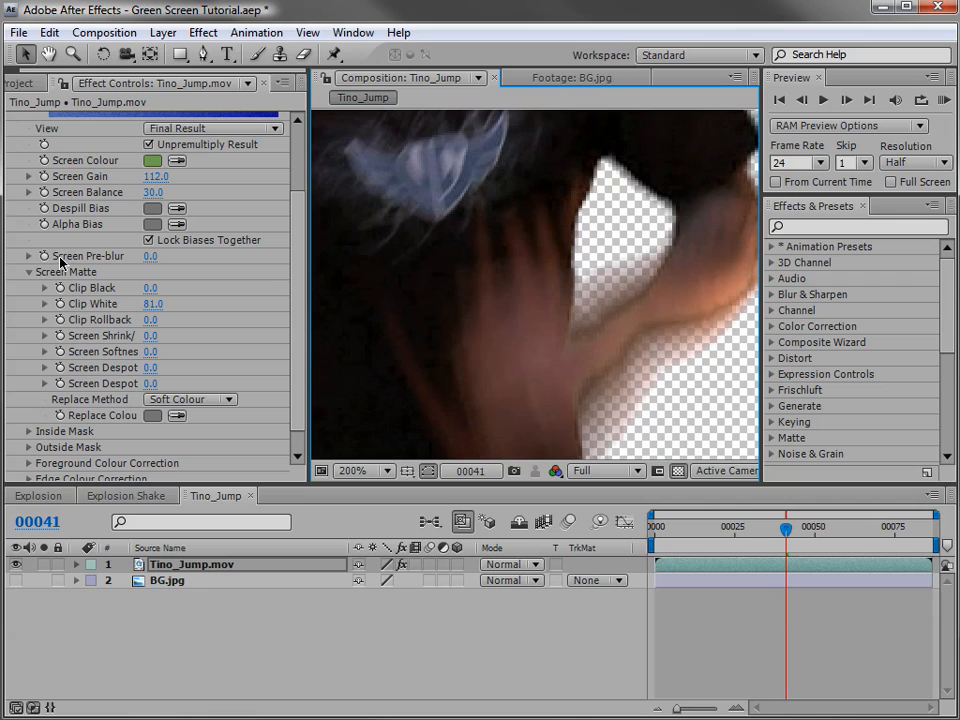
left_click(152, 258)
type("1")
key("Return")
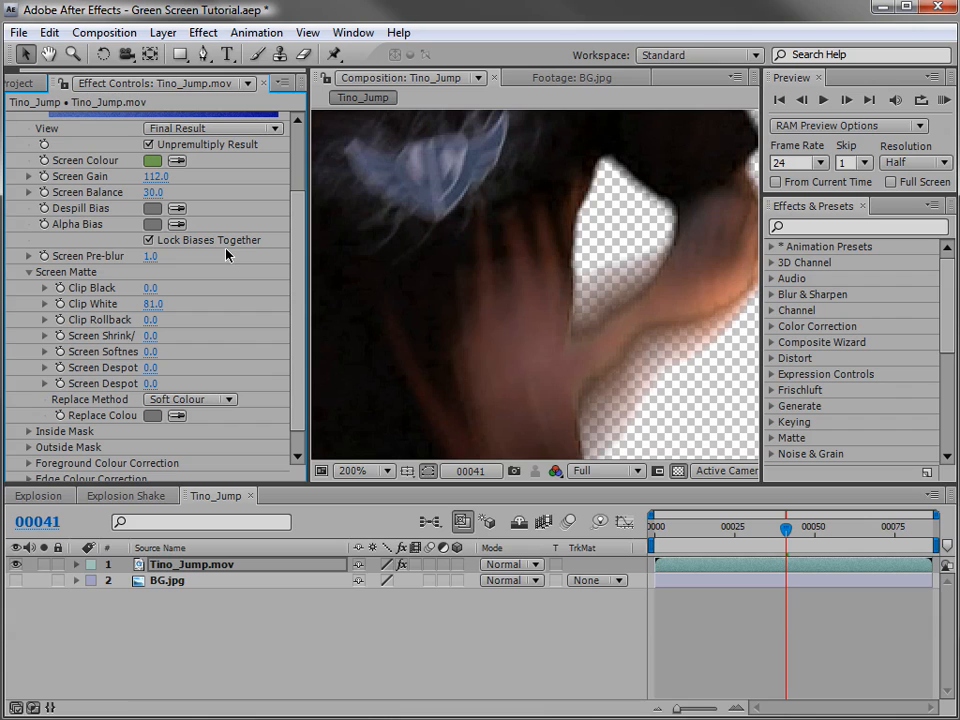
Compare the matte edge near the arm by setting Screen Pre-blur to 0 and back to 1.
scroll(592, 249, "up", 2)
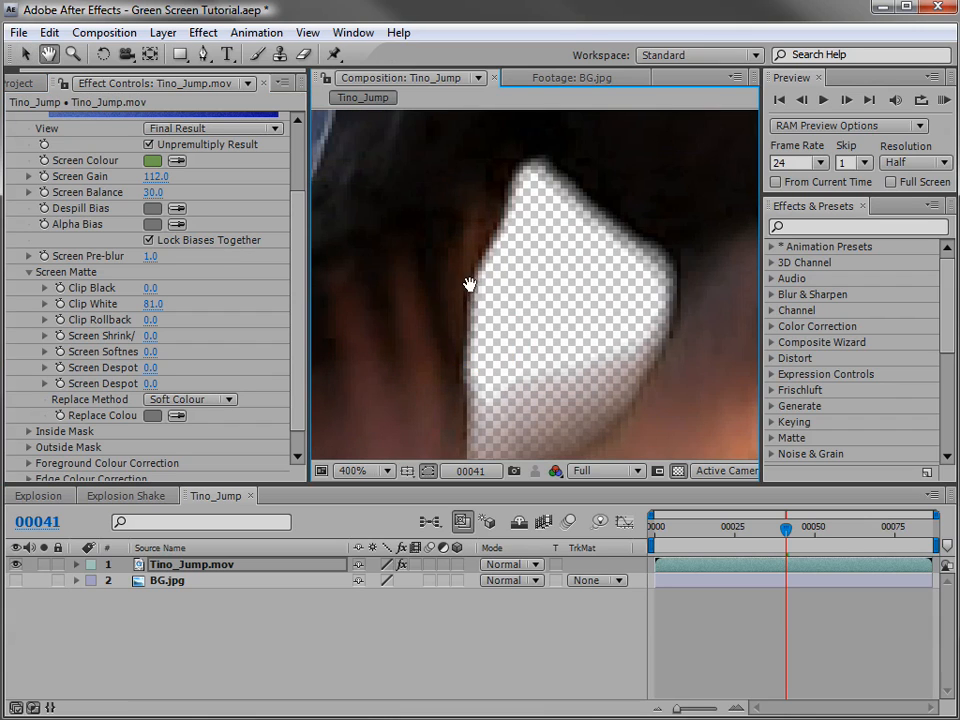
left_click(152, 257)
type("0")
key("Return")
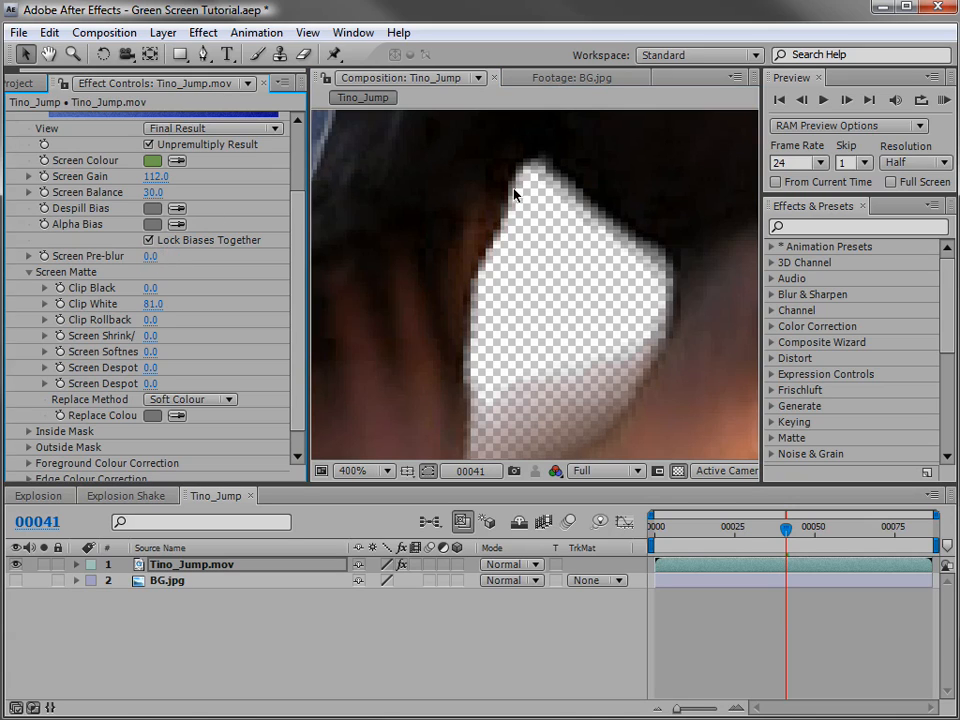
left_click(152, 257)
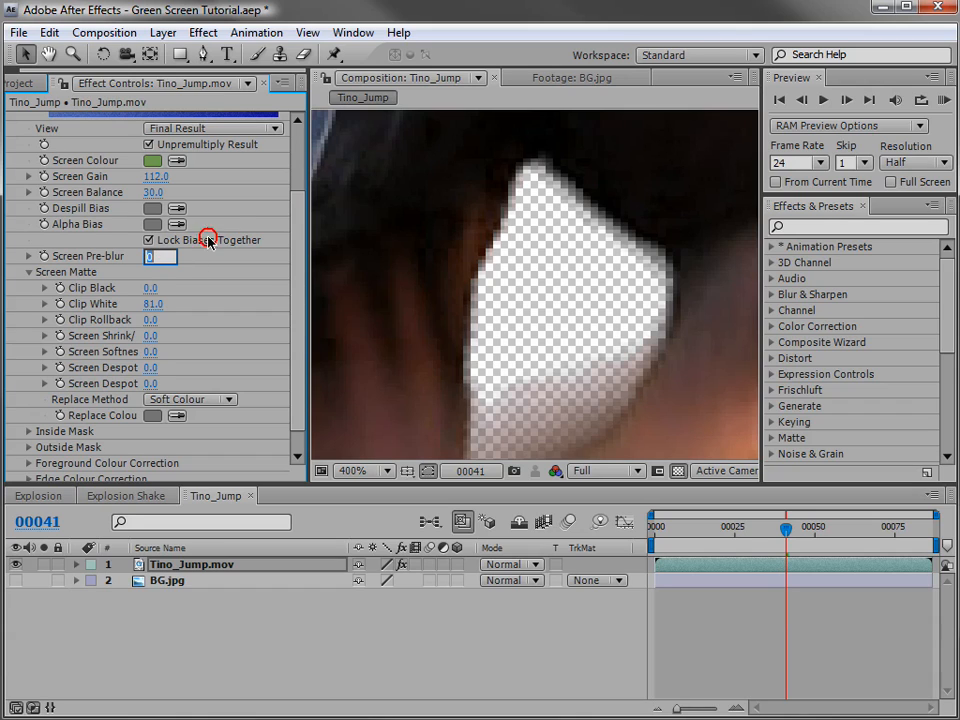
type("1")
key("Return")
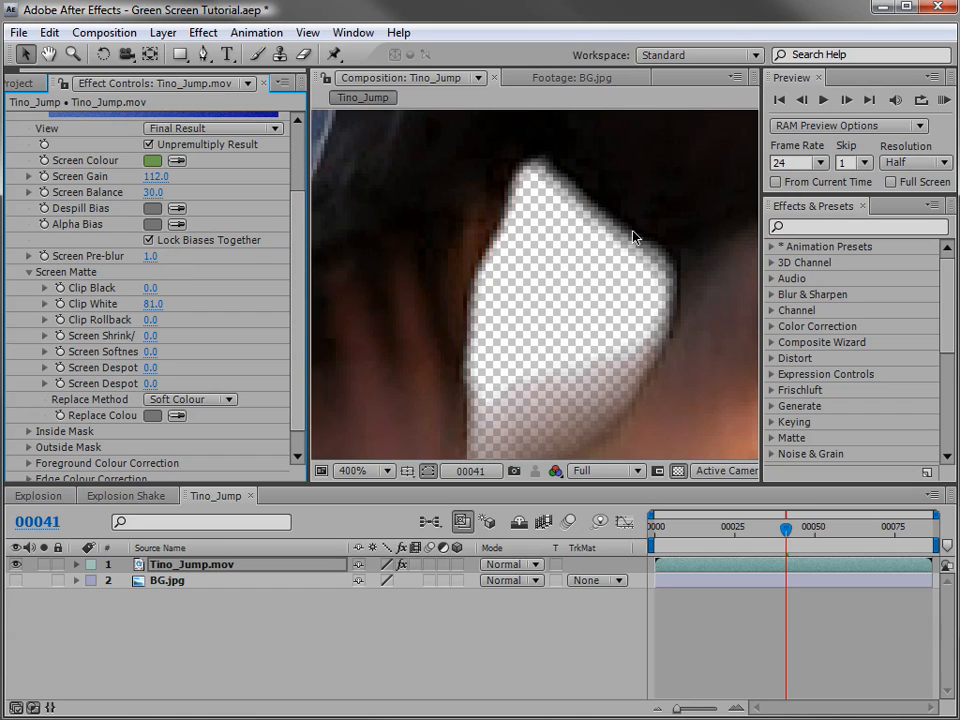
Set the Screen Matte's Screen Shrink/Grow to -0.5 and check the tightened edge around the arm.
scroll(476, 320, "down", 2)
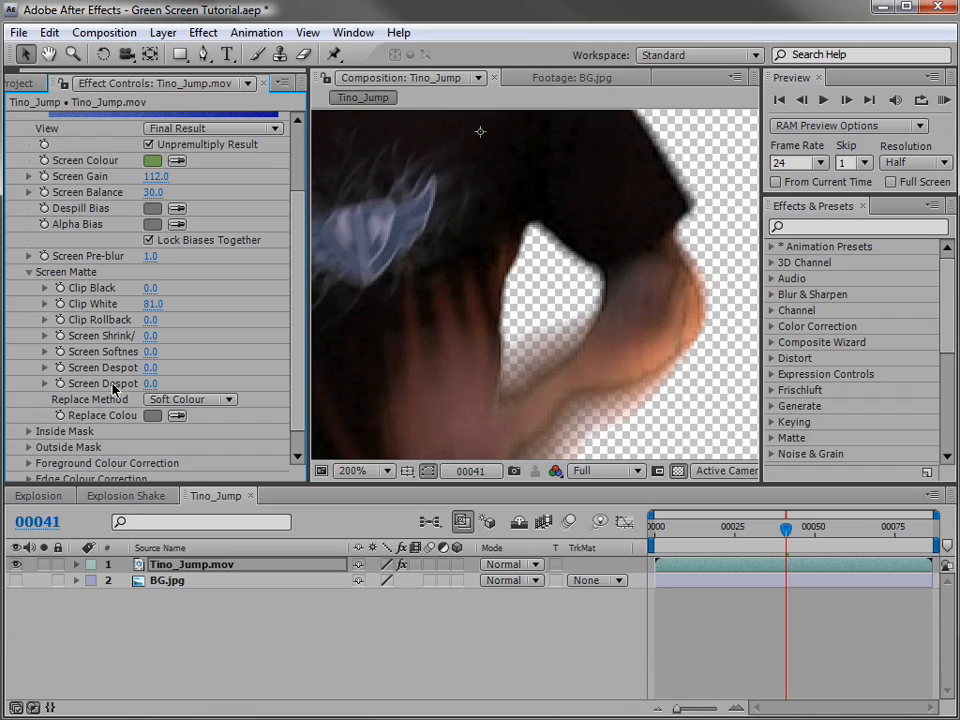
mouse_move(148, 335)
left_mouse_down()
mouse_move(118, 336)
mouse_move(152, 337)
left_mouse_up()
left_click(155, 336)
type("-0.5")
key("Return")
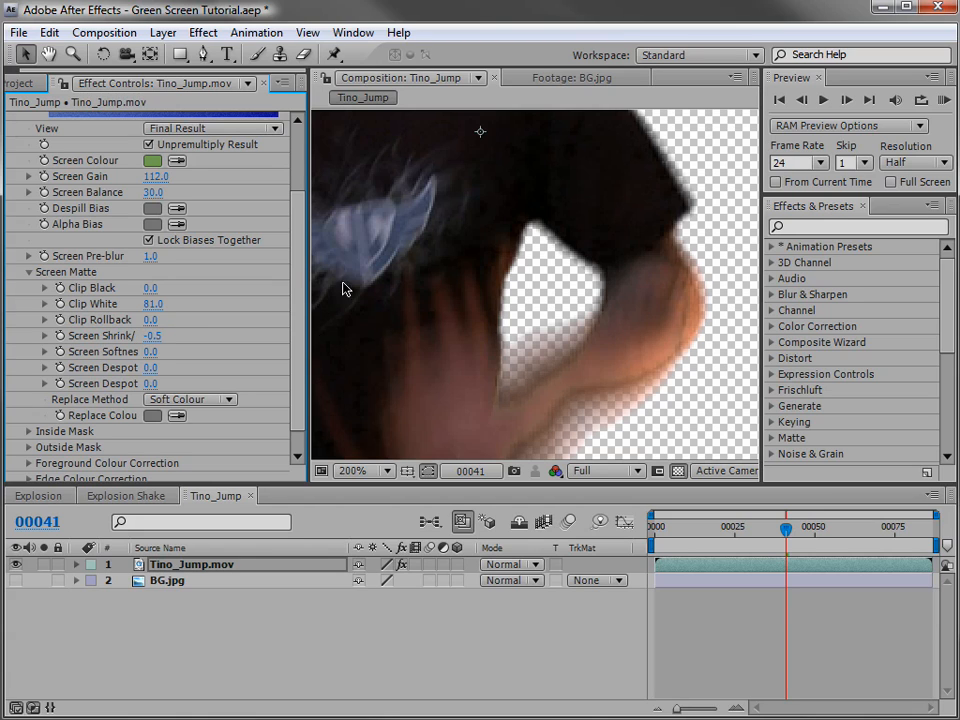
scroll(388, 286, "down", 1)
scroll(467, 328, "up", 1)
left_click_drag(467, 328, 463, 272)
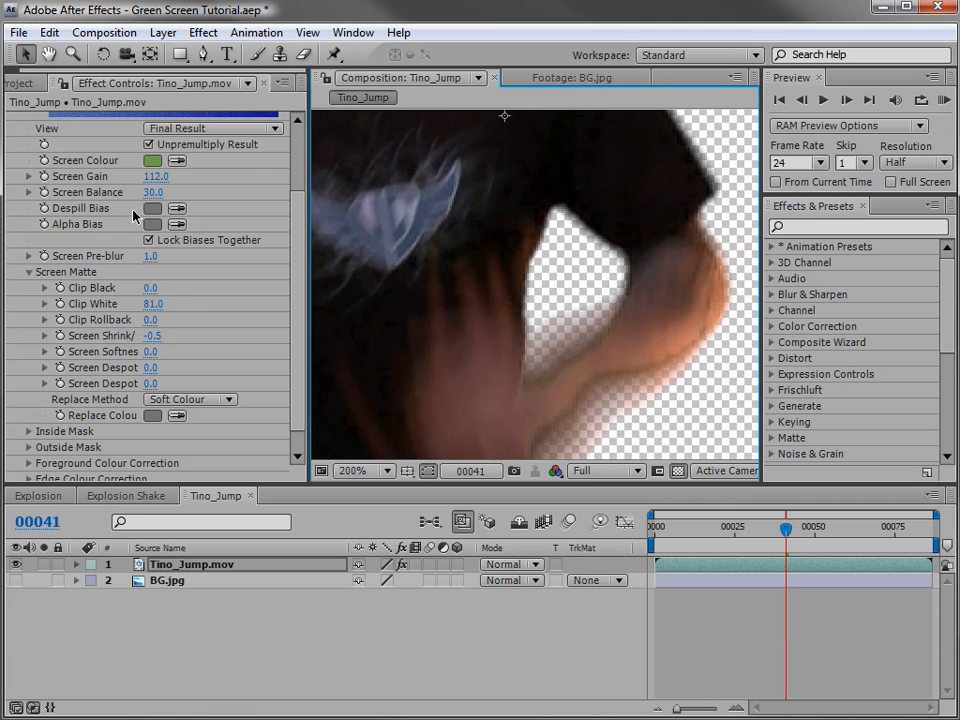
Set Keylight's Screen Balance to 41, keep Unpremultiply Result enabled, and check the man's edges.
mouse_move(152, 192)
left_mouse_down()
mouse_move(165, 192)
mouse_move(141, 193)
mouse_move(157, 192)
left_mouse_up()
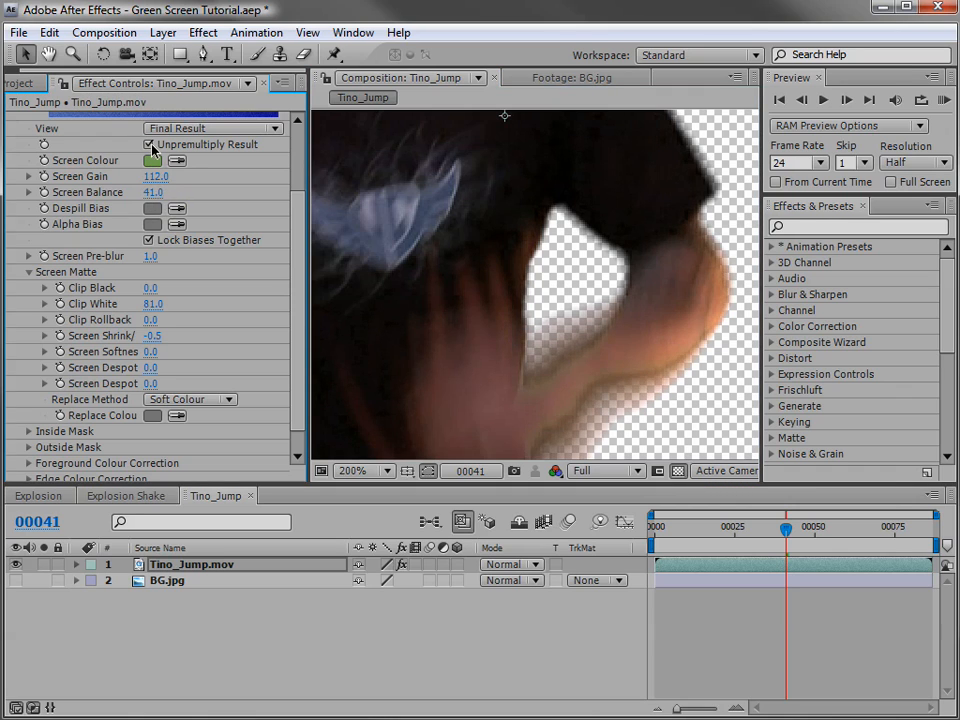
left_click(150, 145)
scroll(510, 288, "down", 1)
key("space")
left_click_drag(489, 229, 528, 295)
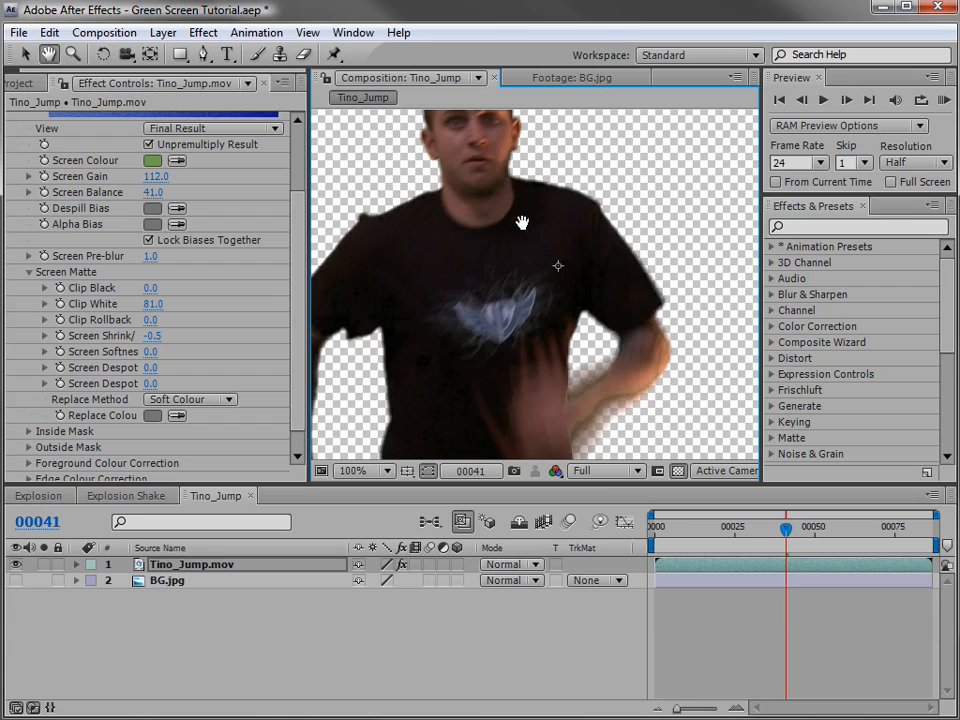
left_click_drag(522, 222, 534, 317)
Go to frame 45 and turn on the BG.jpg layer's visibility to show the keyed man over the background.
left_click(799, 532)
scroll(622, 353, "down", 1)
key("space")
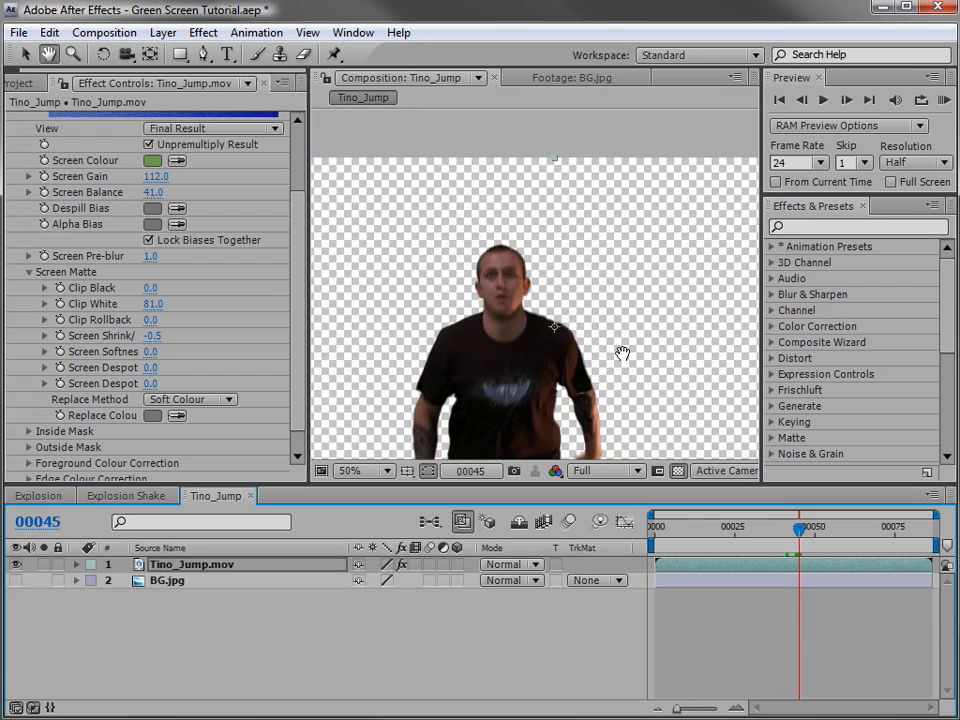
left_click_drag(622, 353, 553, 317)
left_click(15, 580)
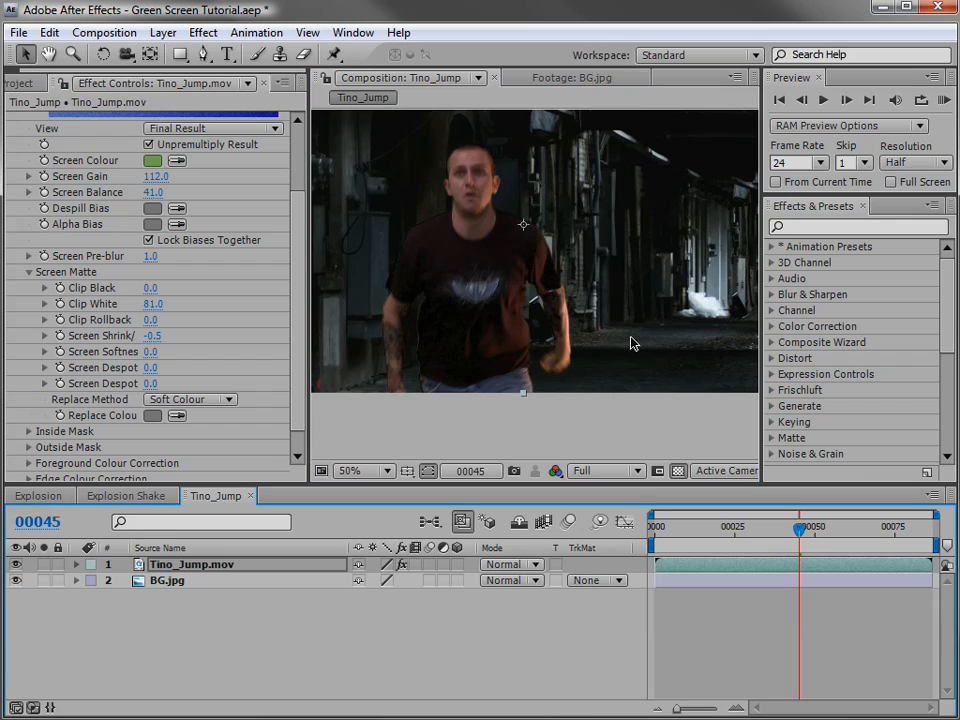
At frame 24, set the Screen Matte's Clip Black to 18 to clean up leftover screen noise over the background.
left_click_drag(799, 528, 731, 534)
key("space")
left_click_drag(665, 341, 658, 396)
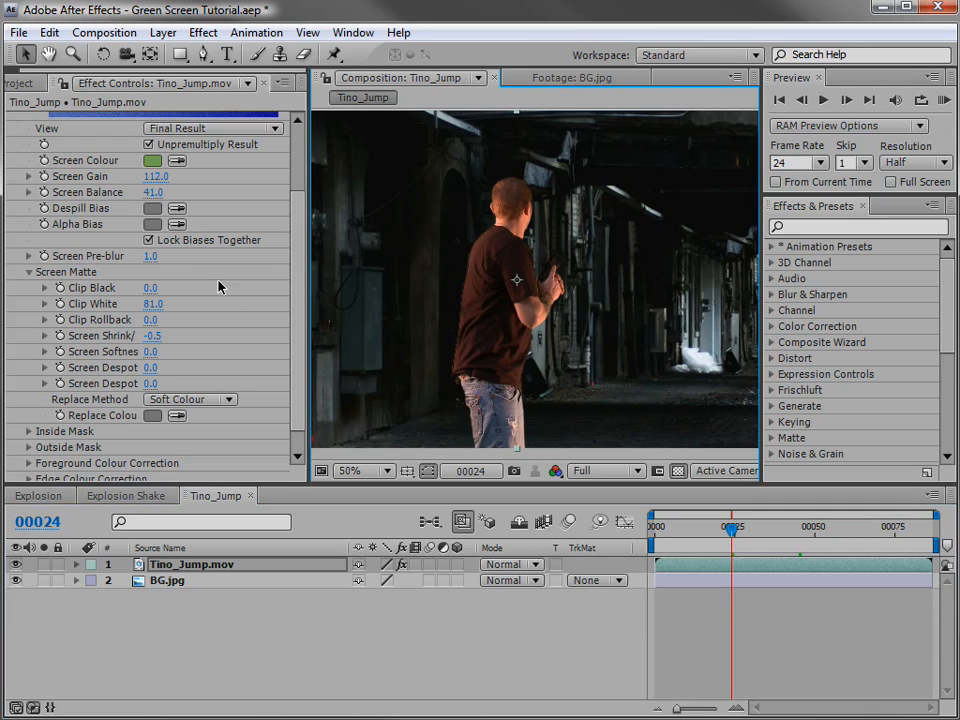
left_click(153, 287)
left_click_drag(153, 287, 163, 287)
key("space")
left_click_drag(438, 343, 569, 351)
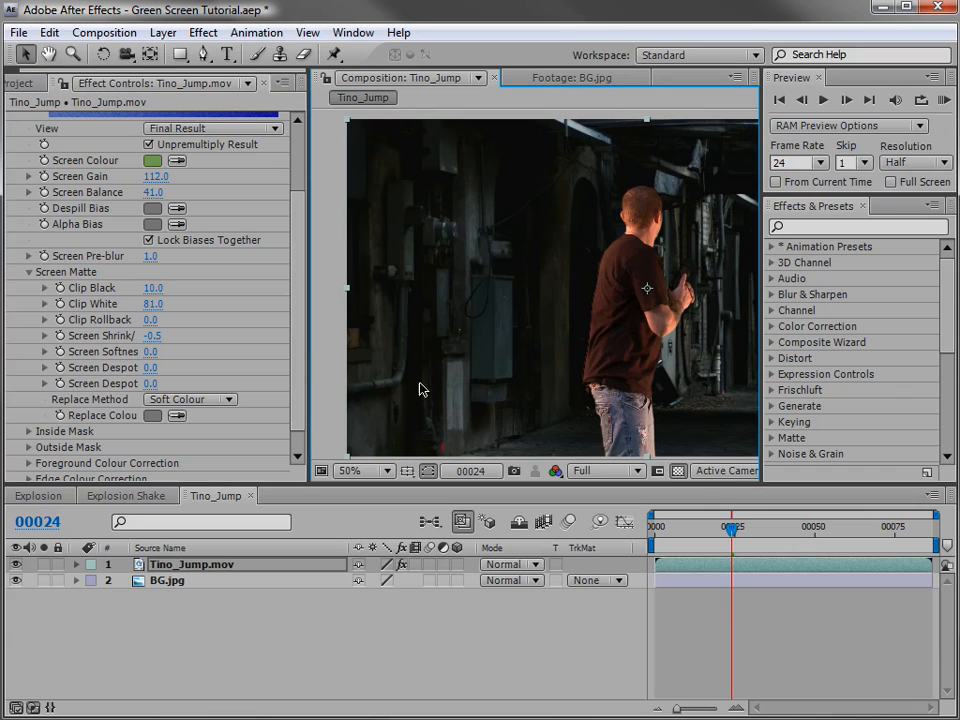
left_click_drag(150, 289, 159, 287)
key("space")
left_click_drag(590, 365, 330, 357)
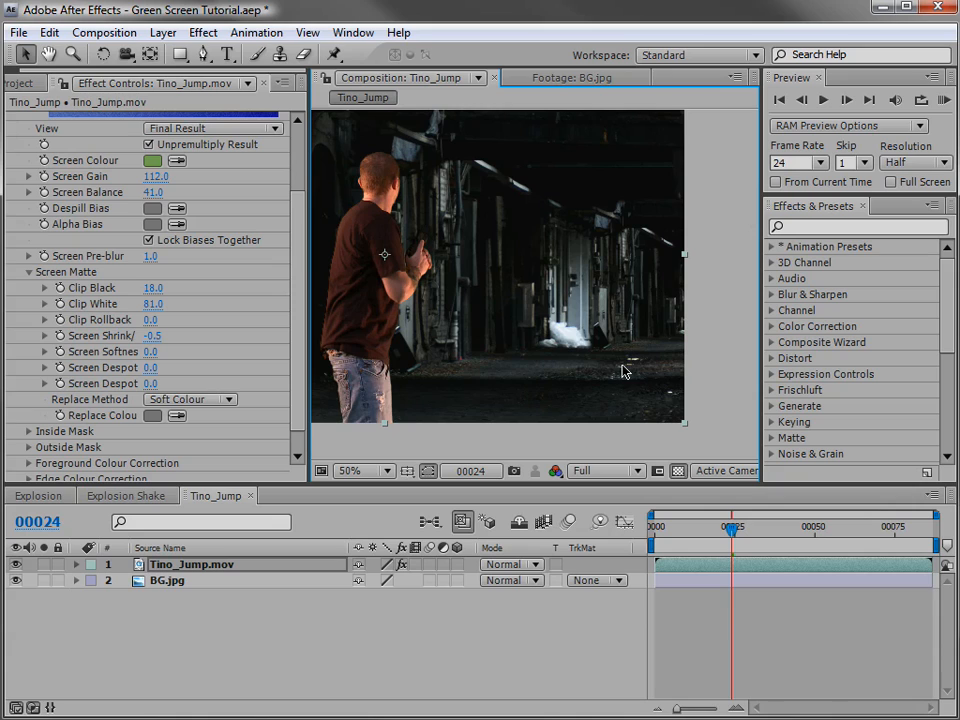
Check the keyed man against the background at frames 52 and 30.
left_click_drag(426, 311, 462, 325)
left_click_drag(744, 533, 821, 538)
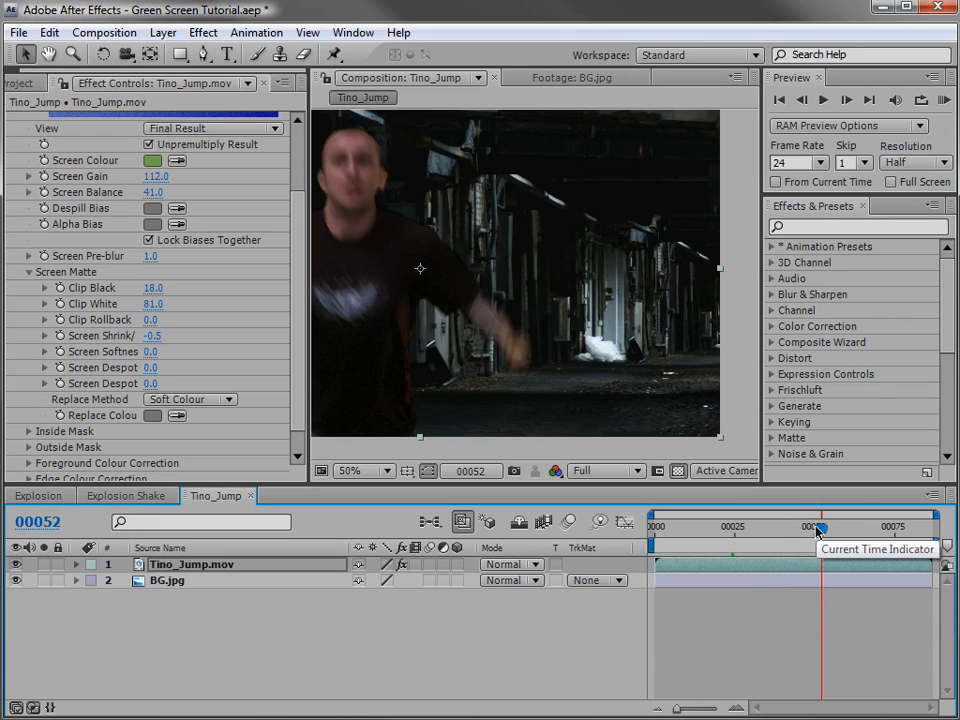
mouse_move(572, 339)
left_mouse_down()
mouse_move(632, 352)
mouse_move(598, 361)
left_mouse_up()
left_click_drag(760, 527, 750, 527)
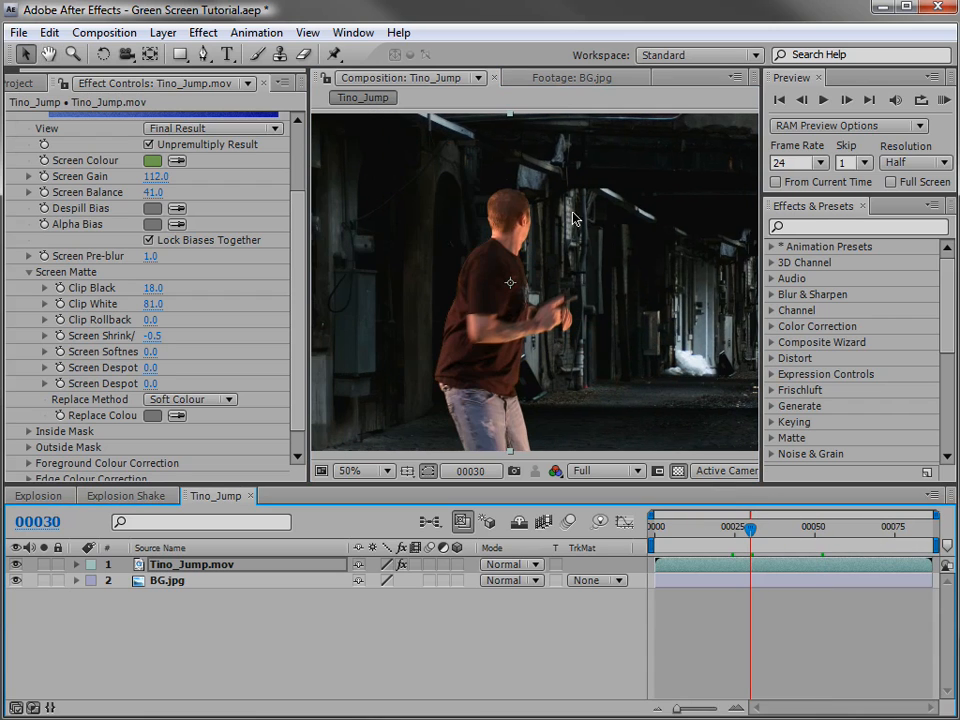
Collapse Keylight's settings, add a Hue/Saturation effect to Tino_Jump.mov, and set its Master Saturation to -52.
left_click_drag(297, 240, 297, 180)
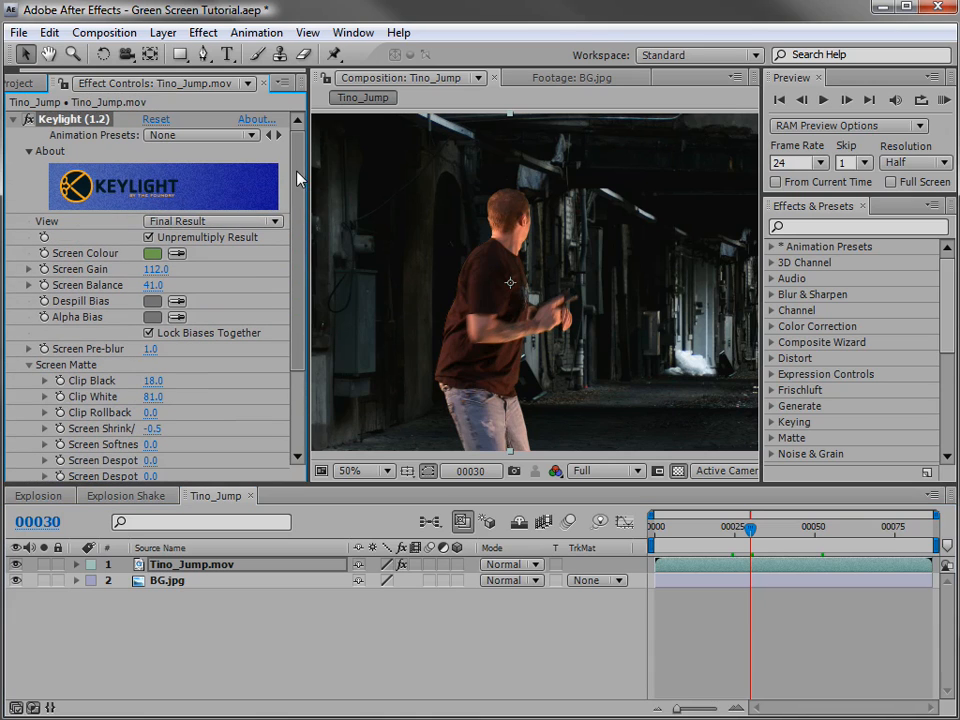
left_click(12, 120)
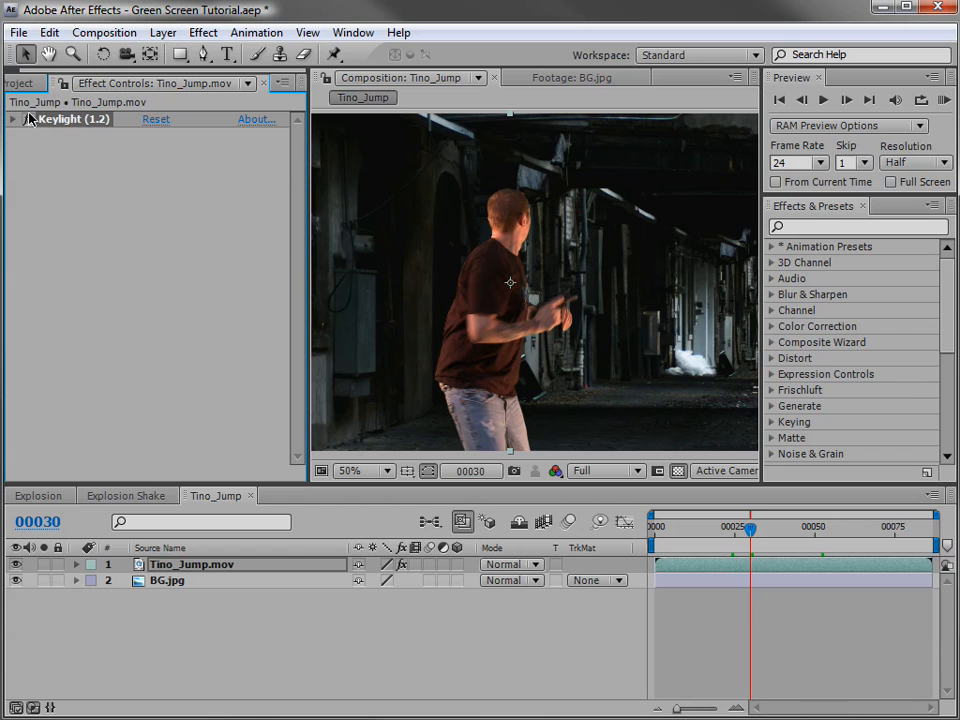
left_click(204, 33)
mouse_move(253, 210)
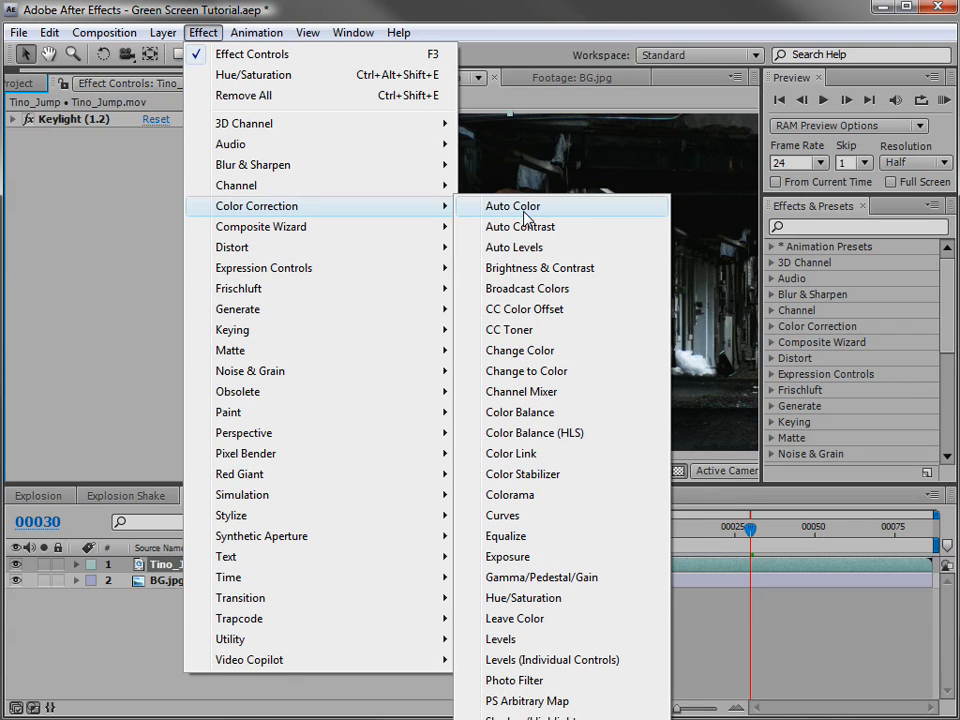
left_click(537, 600)
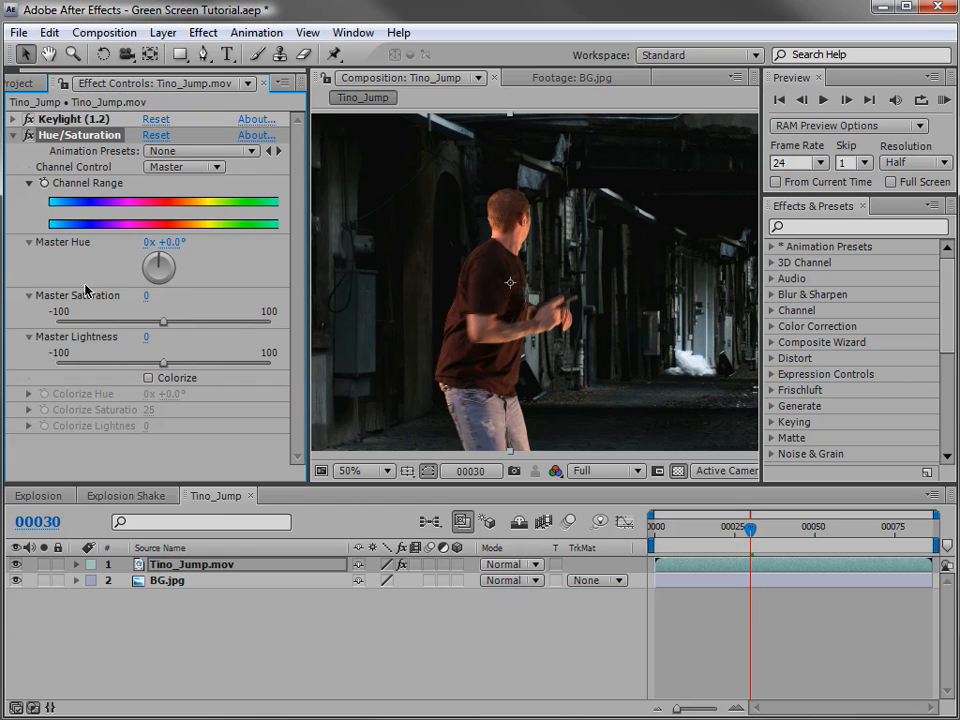
left_click_drag(164, 325, 108, 325)
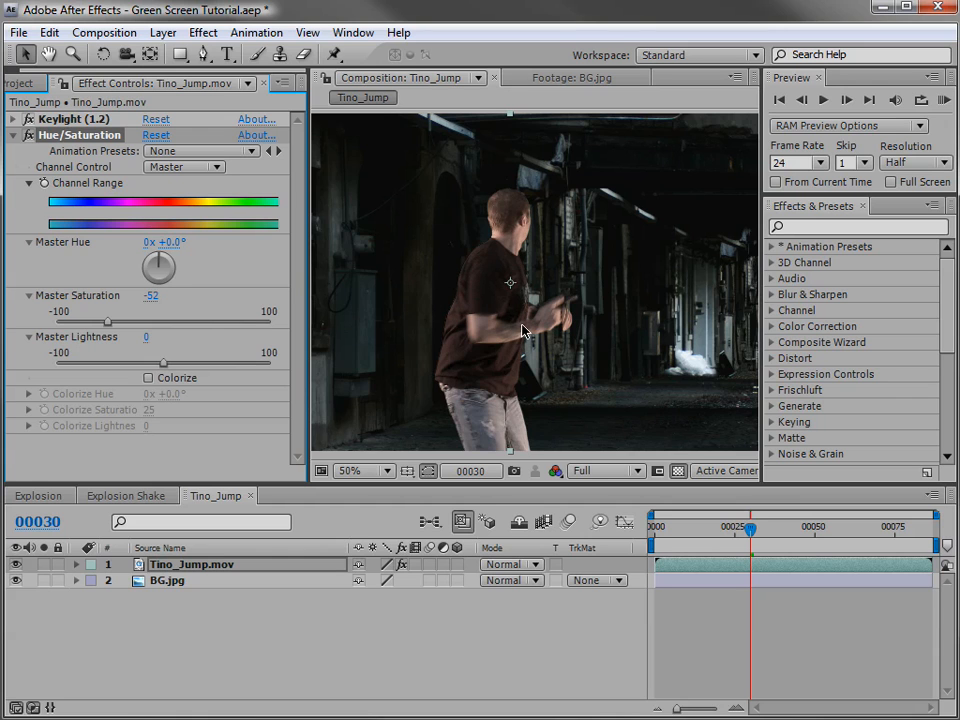
Add a Curves effect to Tino_Jump.mov and pull the Red channel's midtones slightly down.
left_click(199, 32)
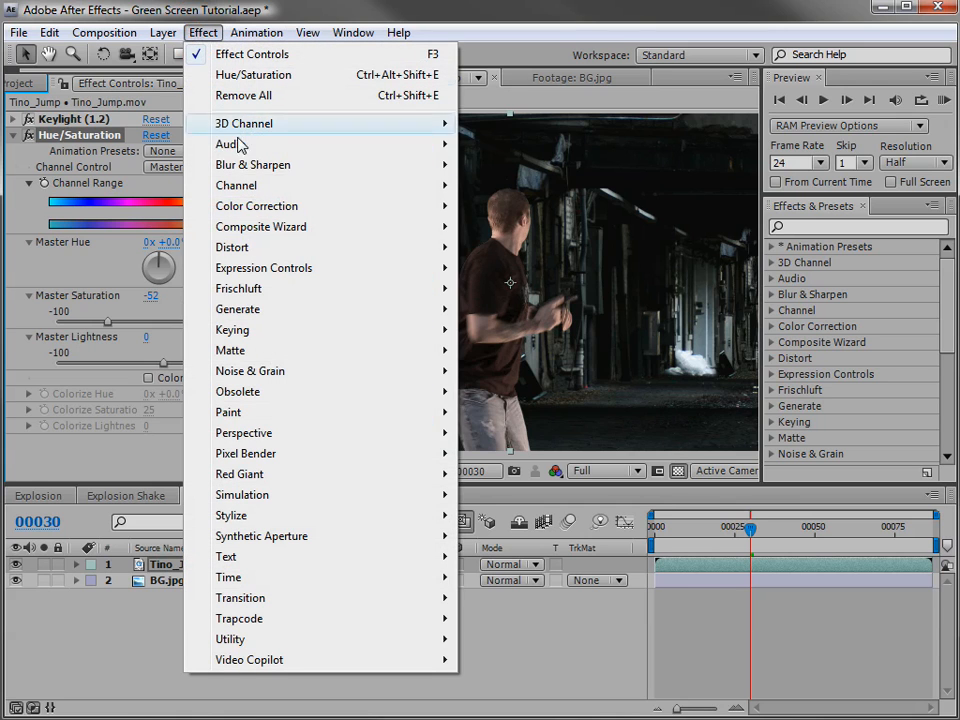
mouse_move(261, 206)
left_click(524, 517)
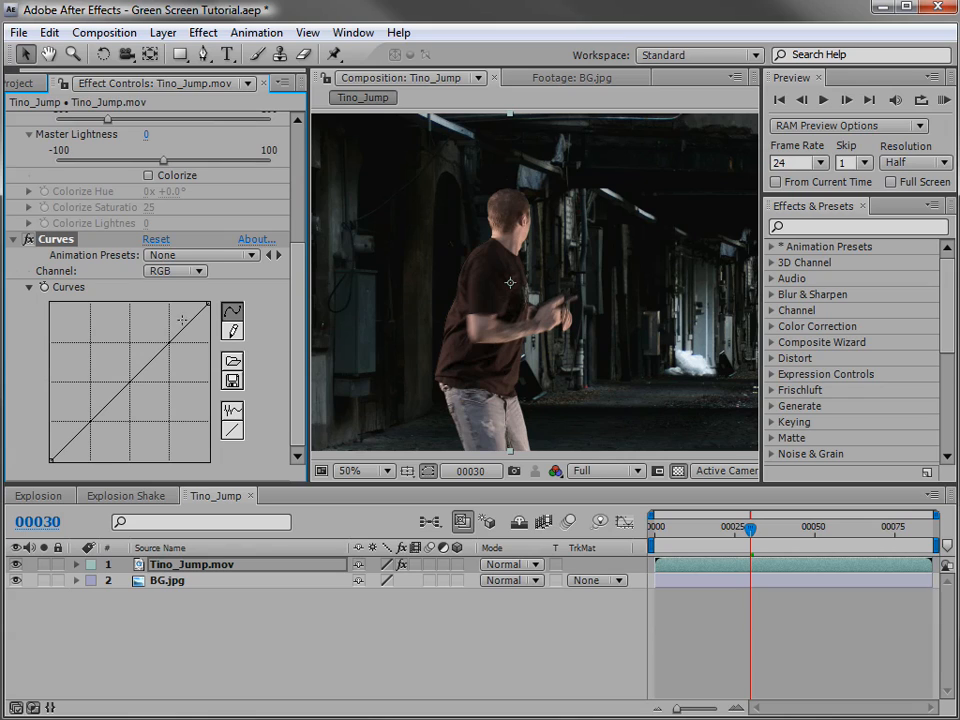
left_click(175, 271)
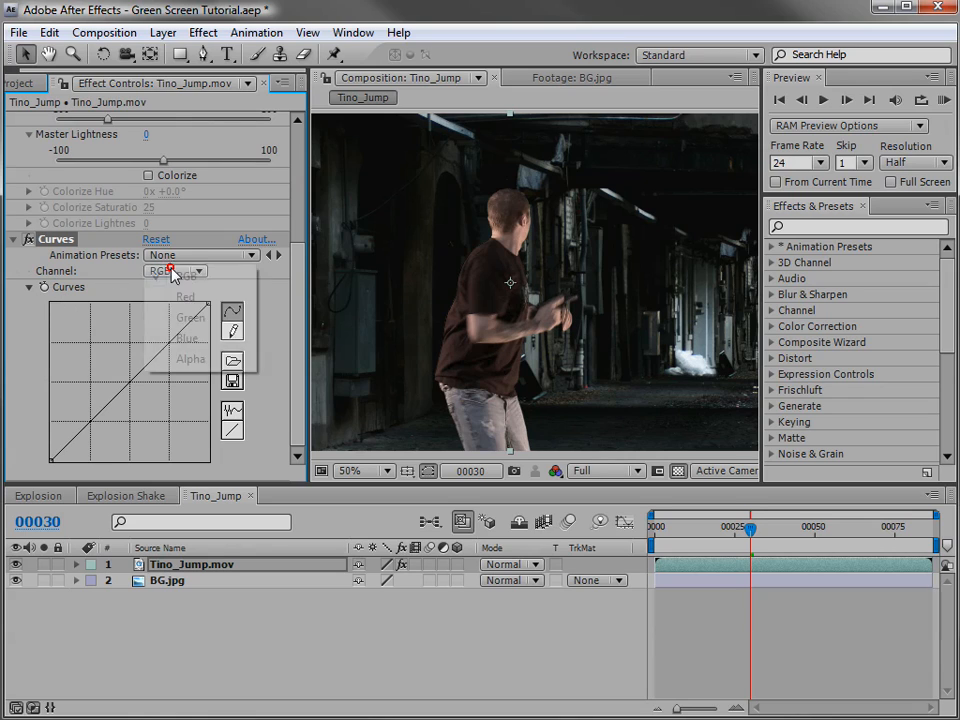
left_click(206, 302)
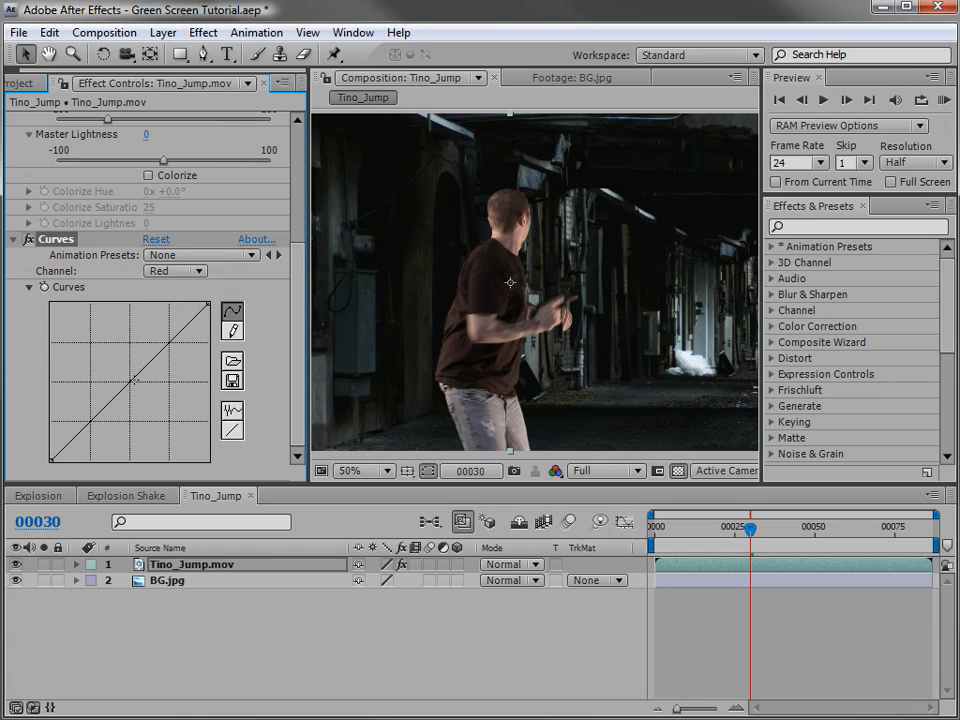
left_click_drag(130, 378, 145, 389)
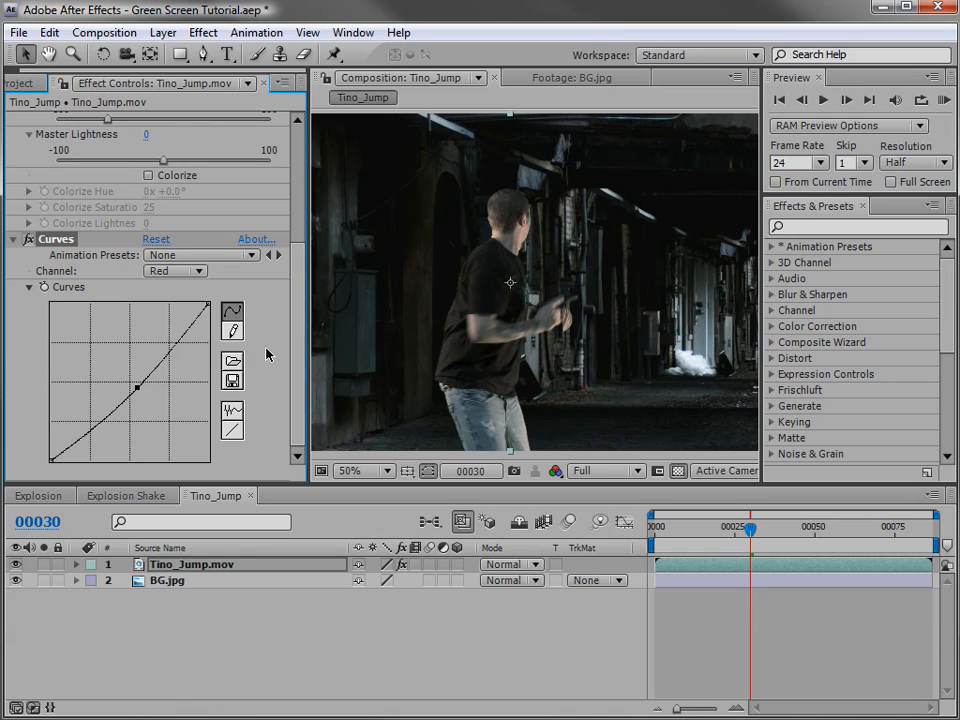
Switch Curves to the RGB channel and add a point in the shadows, pulled slightly below the diagonal.
left_click(168, 272)
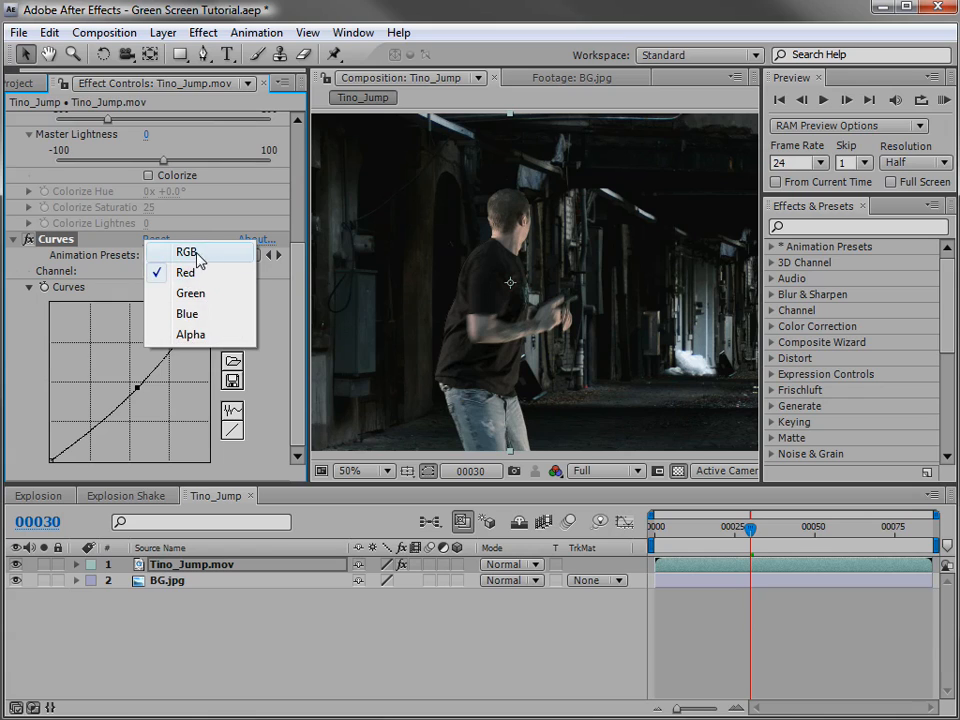
left_click(199, 259)
left_click_drag(80, 434, 79, 440)
left_click(77, 438)
left_click(78, 440)
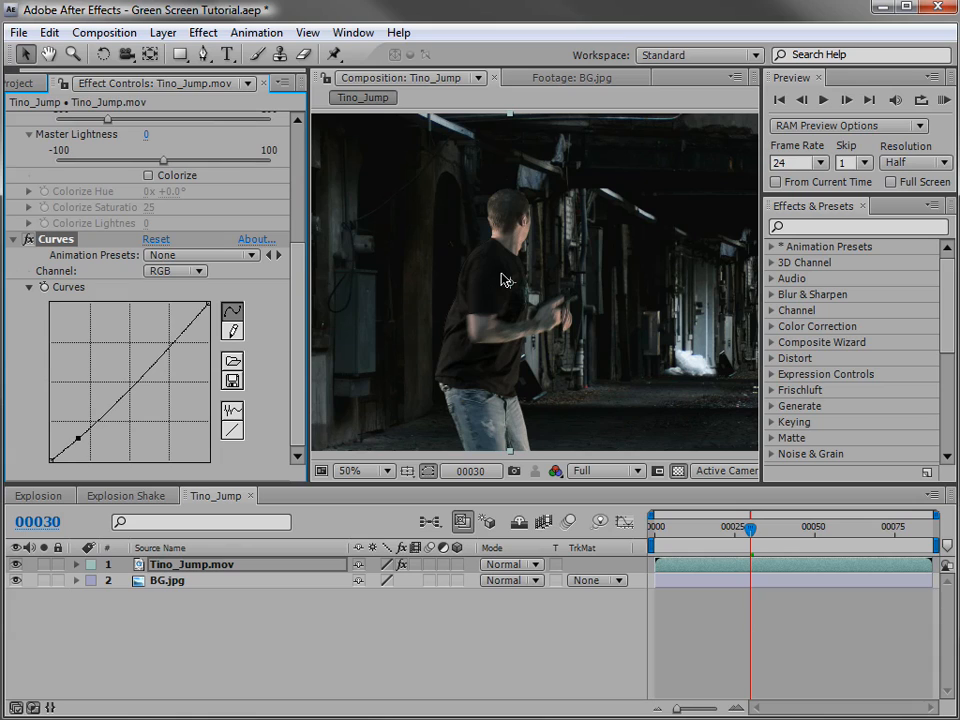
Lower the RGB curve's white point and deepen its shadow point, judging the man's brightness at frame 47.
left_click_drag(209, 304, 216, 356)
scroll(514, 332, "down", 1)
scroll(548, 284, "up", 1)
left_click_drag(750, 528, 804, 536)
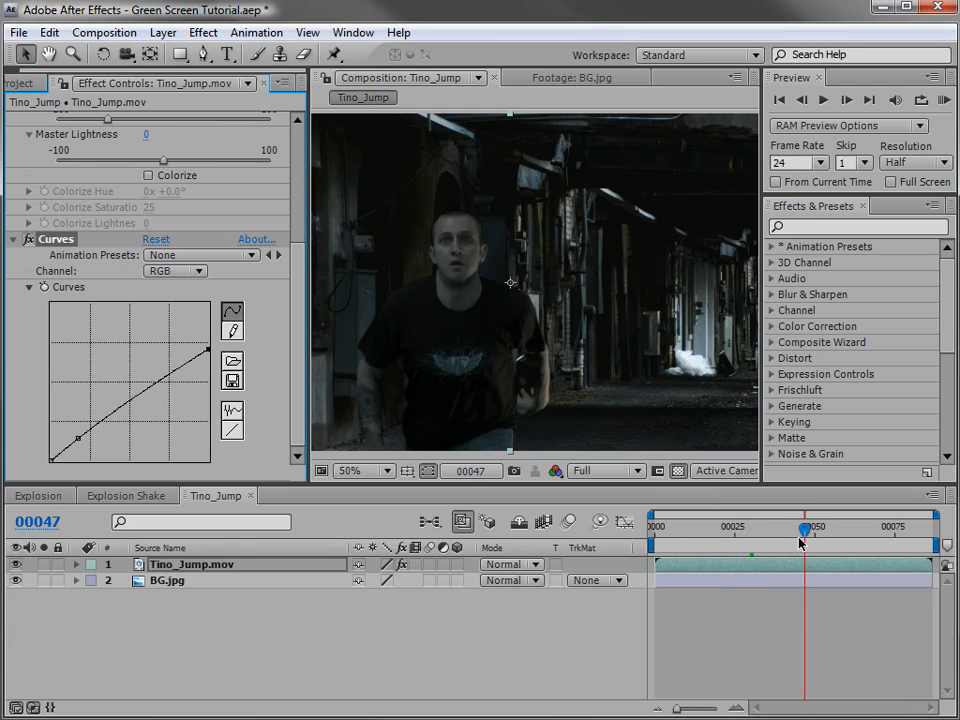
left_click_drag(209, 352, 209, 336)
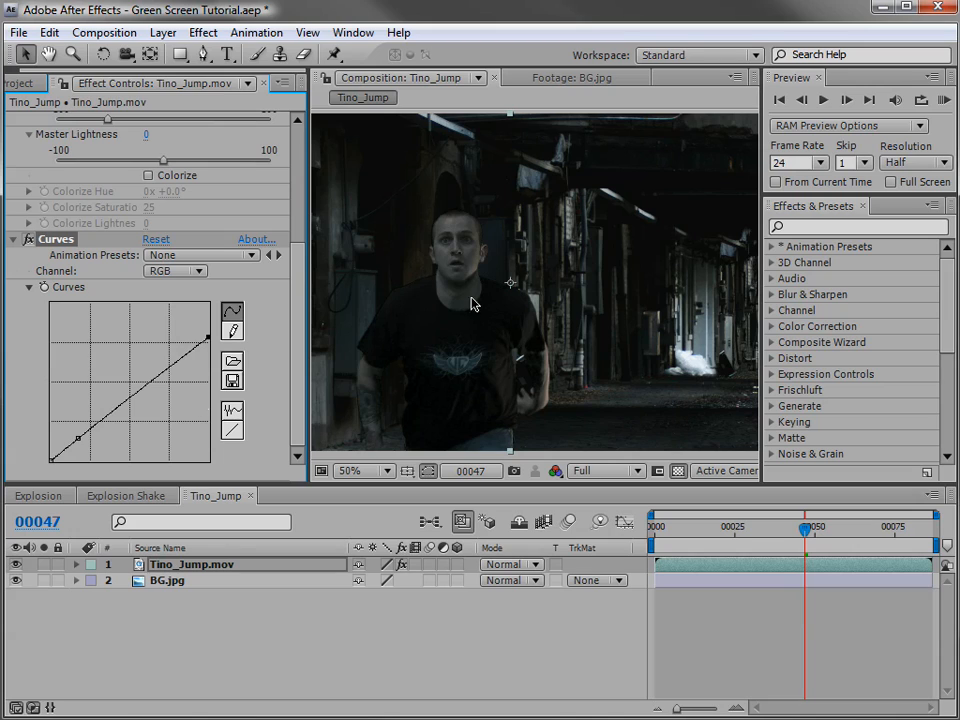
mouse_move(76, 436)
left_mouse_down()
mouse_move(90, 435)
mouse_move(73, 450)
left_mouse_up()
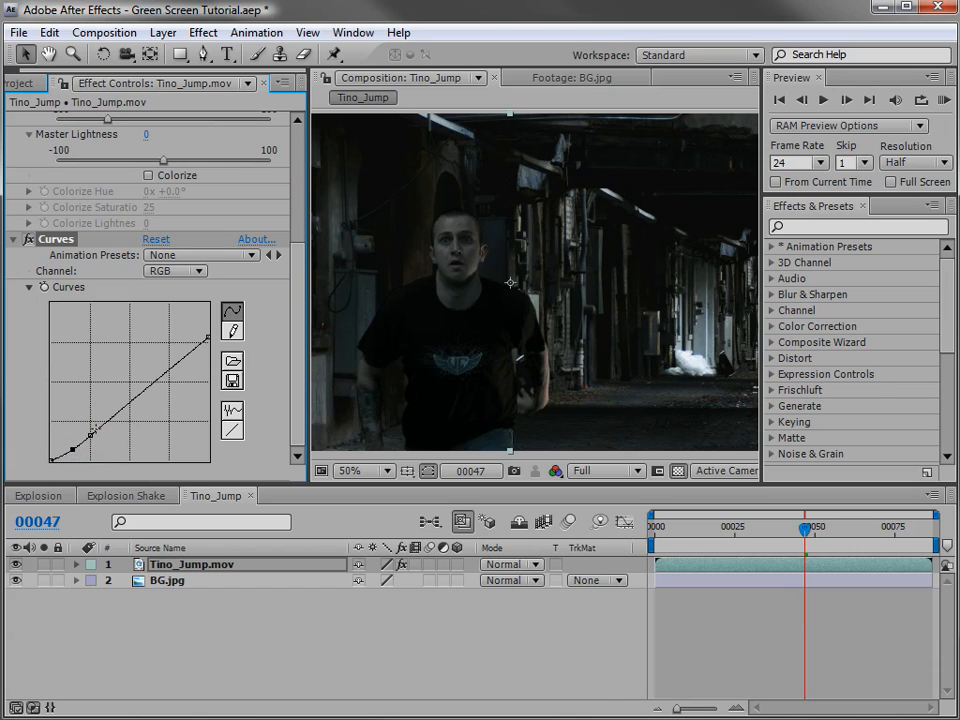
At frame 27, shift the Tino_Jump.mov layer left over the background and check the man's placement at frame 42.
left_click_drag(805, 530, 741, 548)
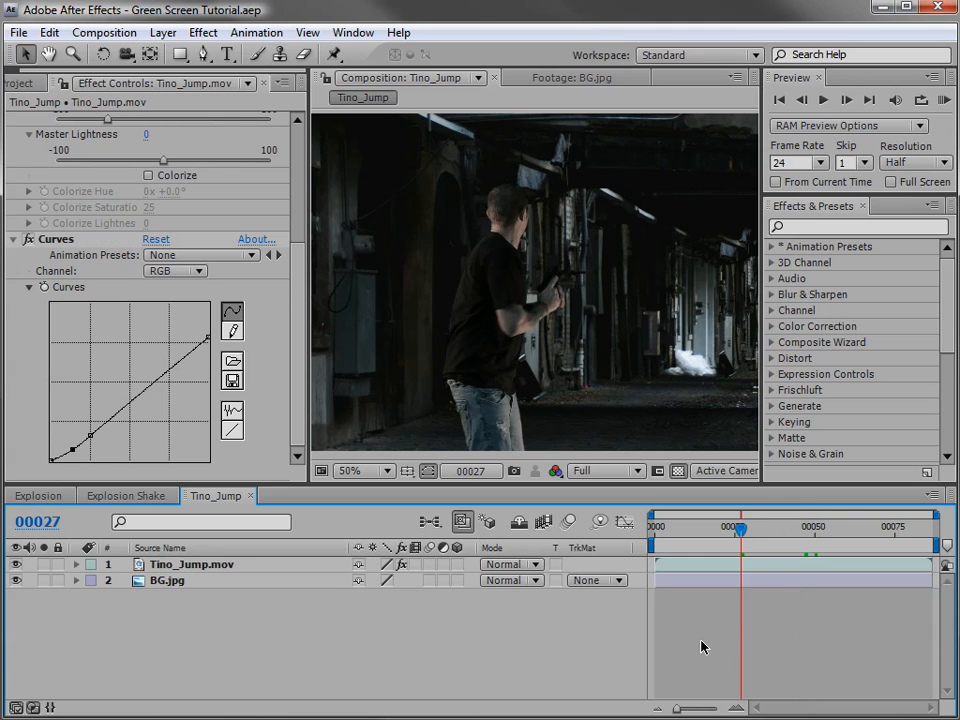
key("comma")
key("comma")
left_click(564, 317)
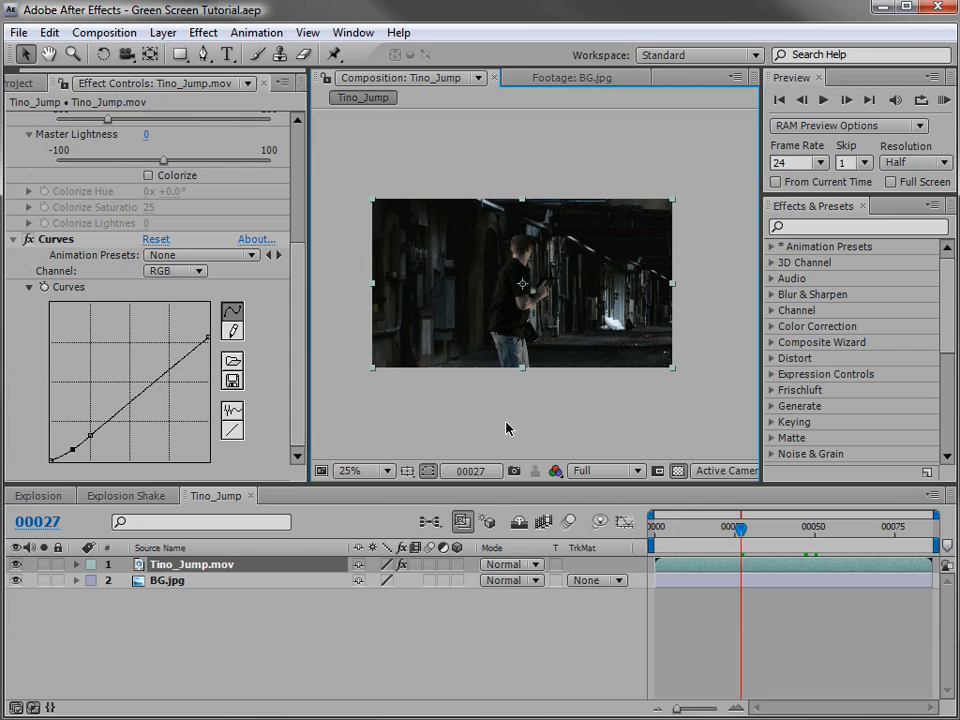
left_click(369, 471)
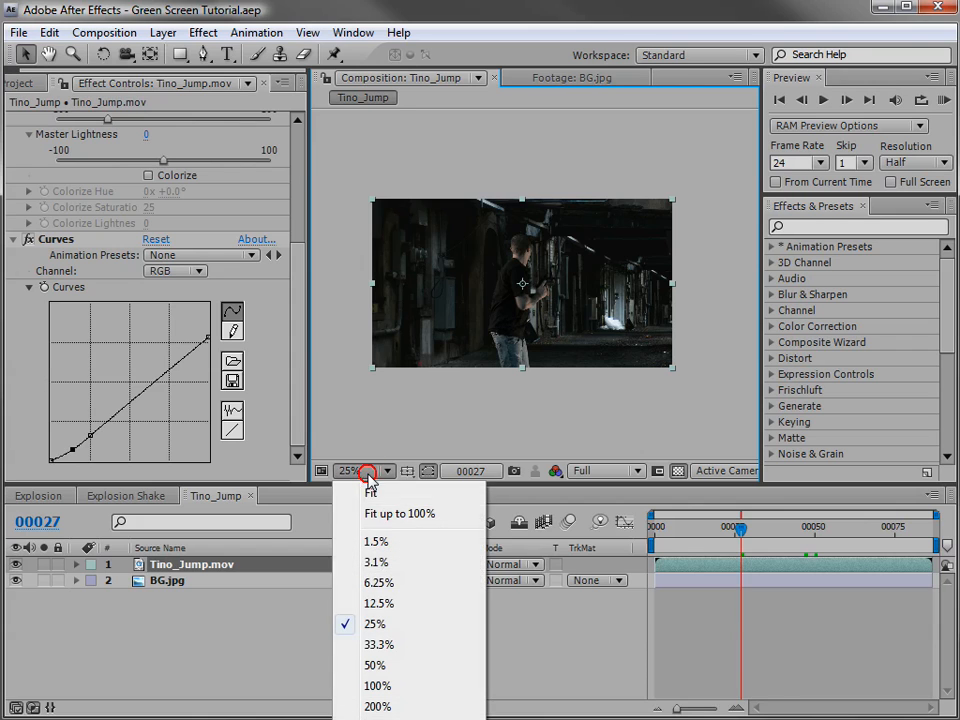
left_click(378, 624)
left_click_drag(536, 339, 504, 348)
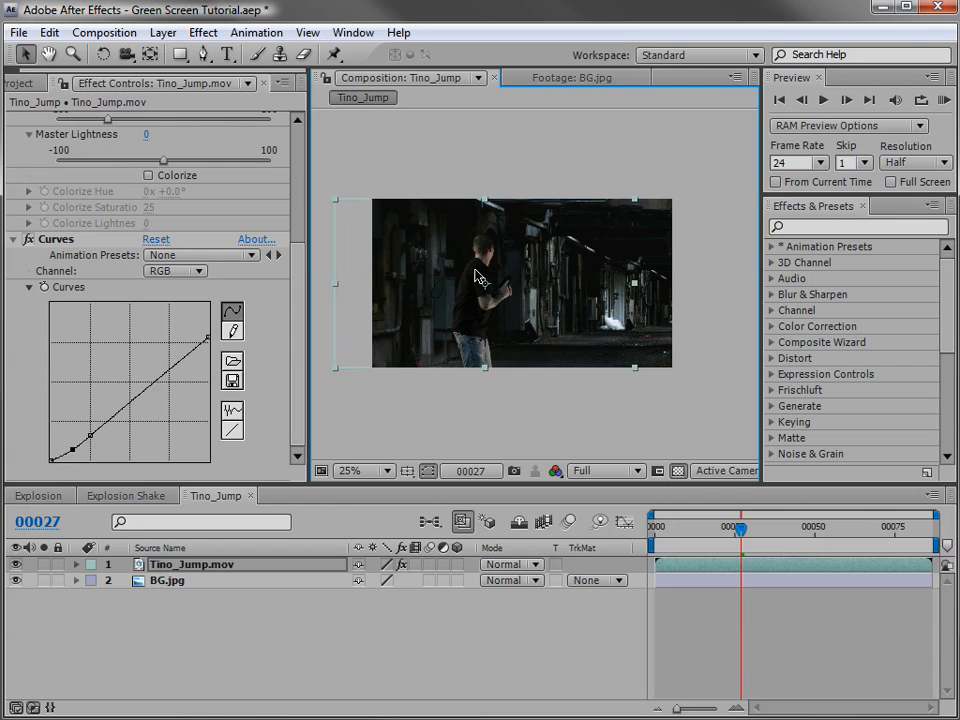
left_click(748, 535)
left_click_drag(748, 535, 786, 561)
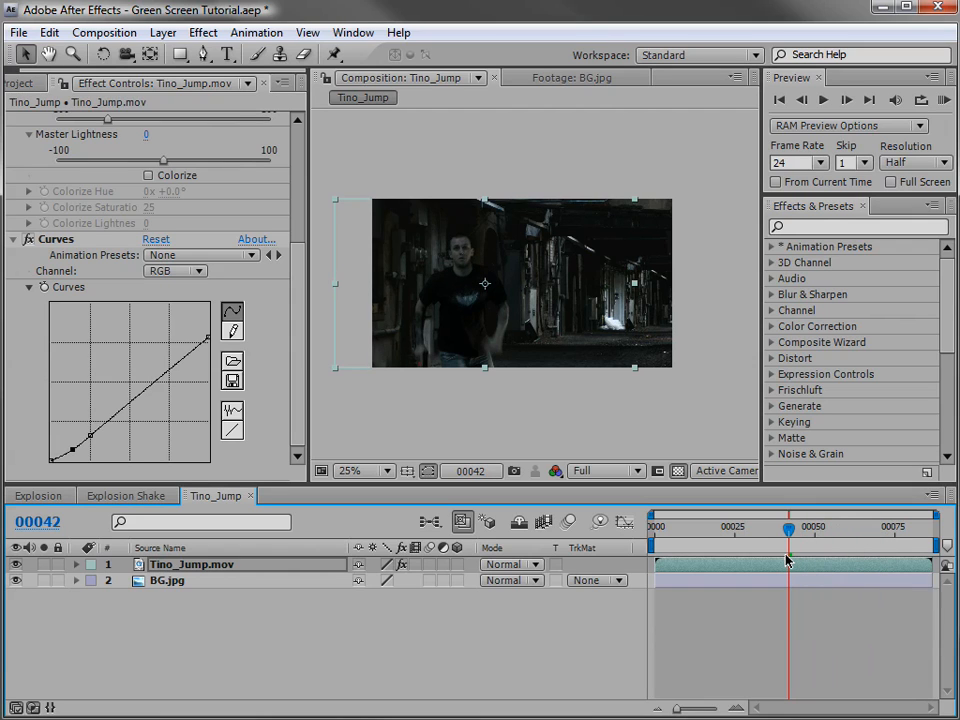
Show the project items, read the Action Essentials 2 product page in Firefox, and return to After Effects.
left_click(18, 83)
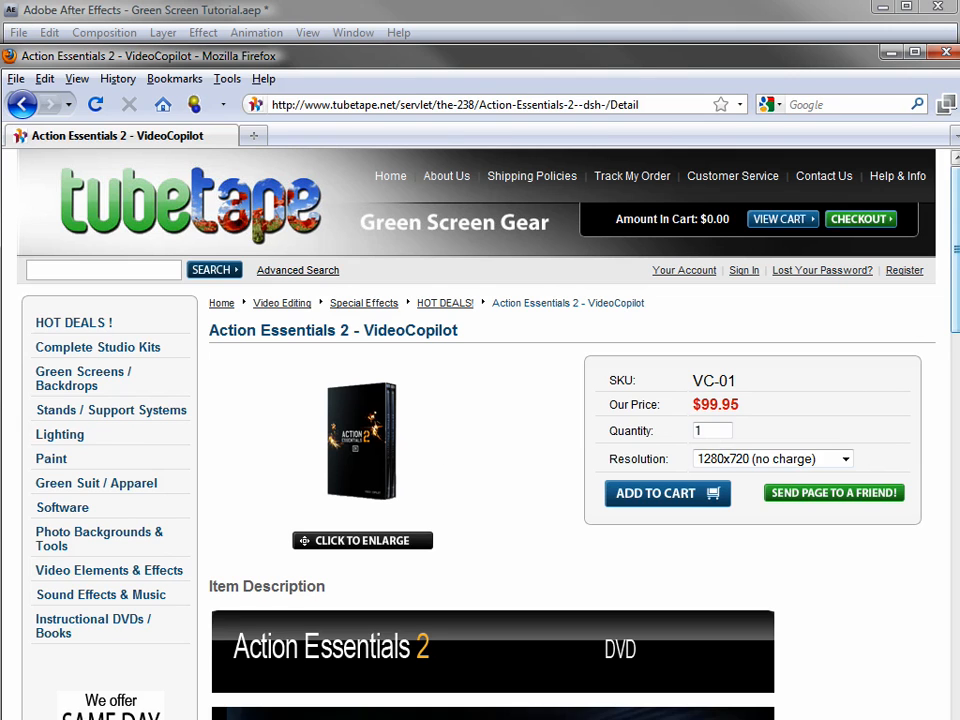
left_click_drag(957, 258, 946, 511)
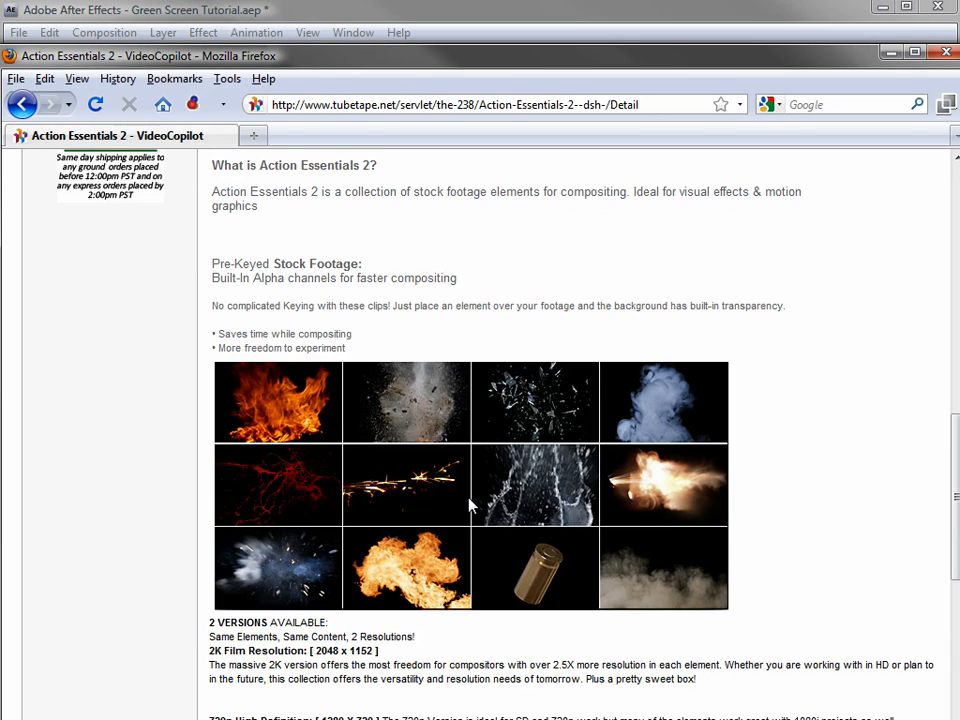
left_click(187, 10)
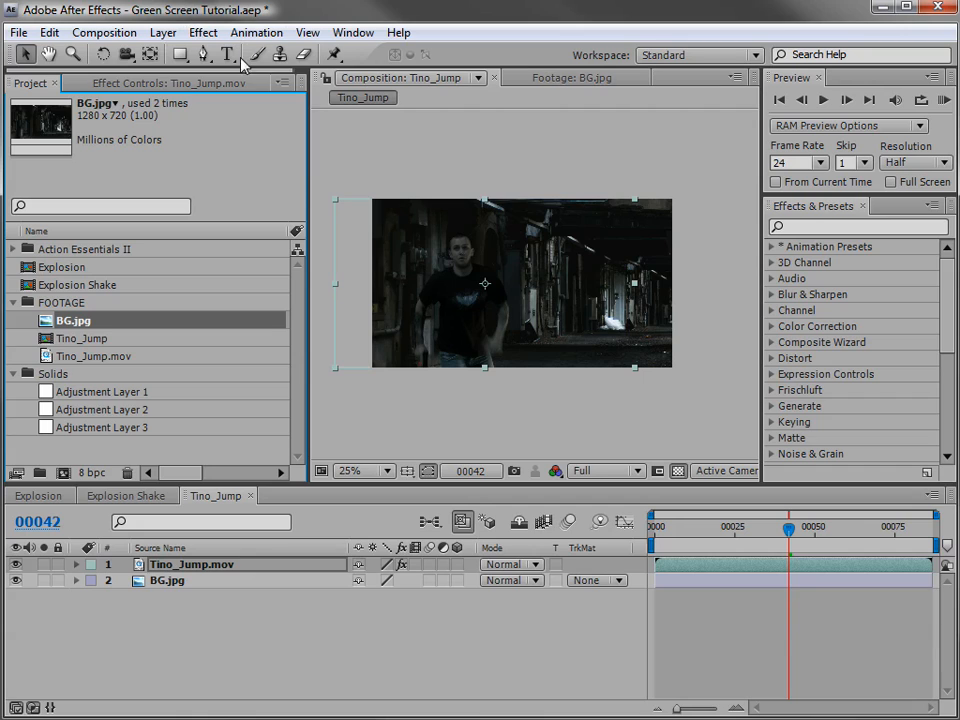
Expand the Action Essentials II folder and inspect the Dirt_Charge_01.mov and Dust_AtCam_03.mov clips.
left_click(63, 250)
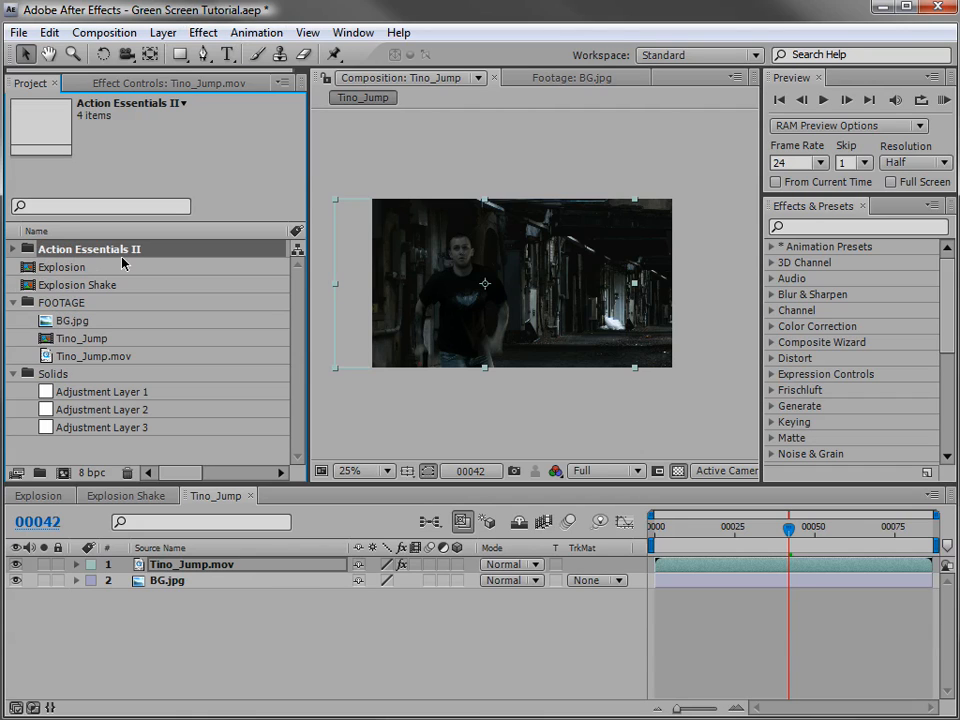
left_click(14, 250)
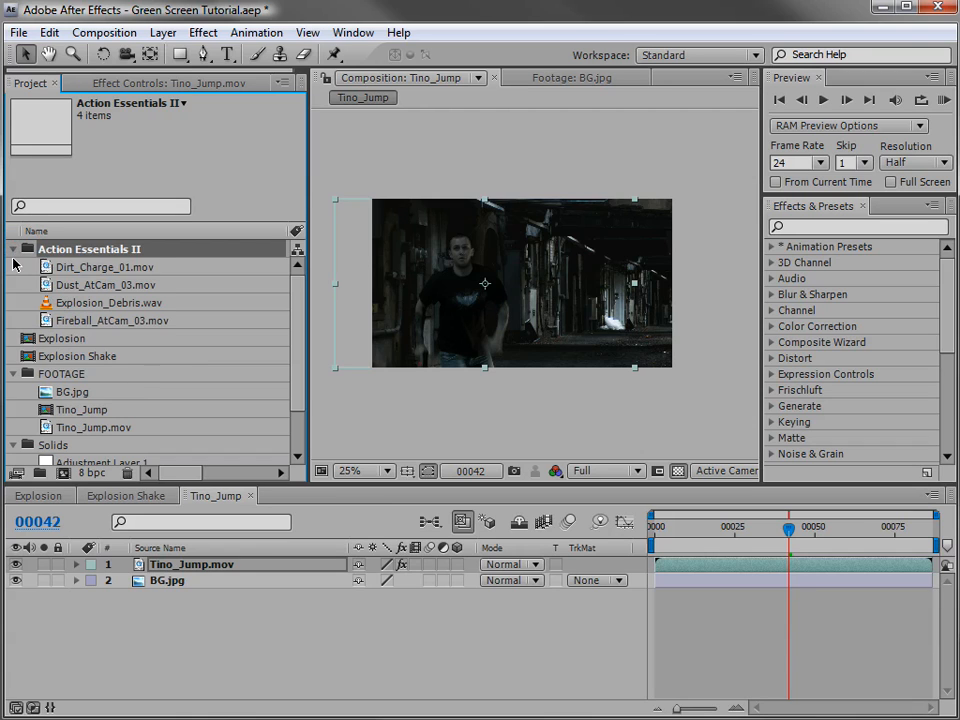
left_click(100, 268)
left_click(101, 285)
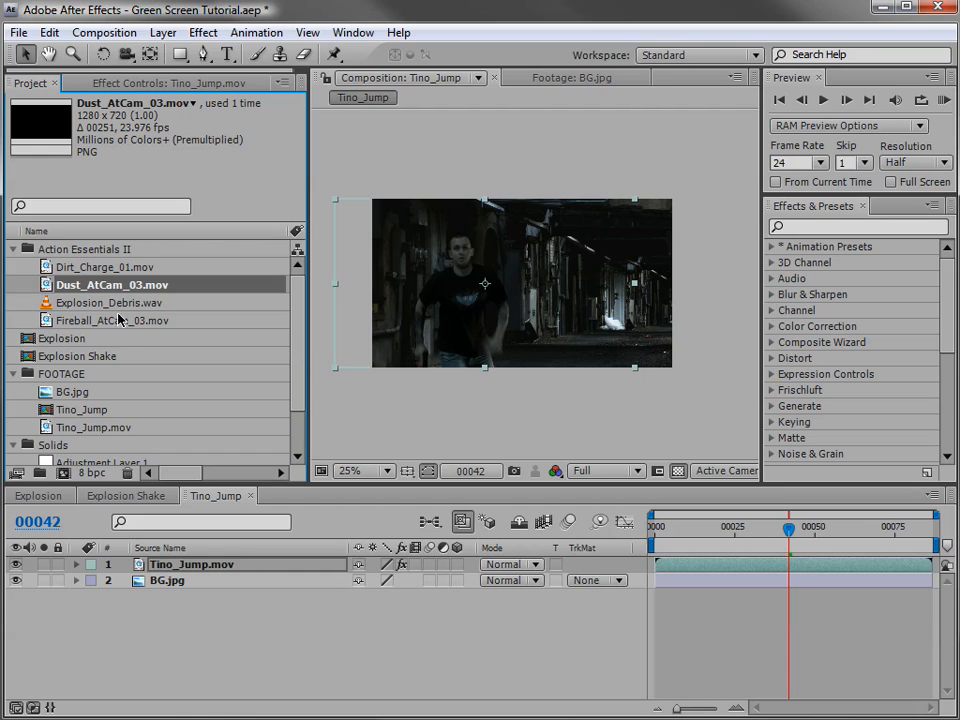
Place Fireball_AtCam_03.mov between the Tino_Jump.mov and BG.jpg layers and delay its start to about frame 32.
left_click(66, 321)
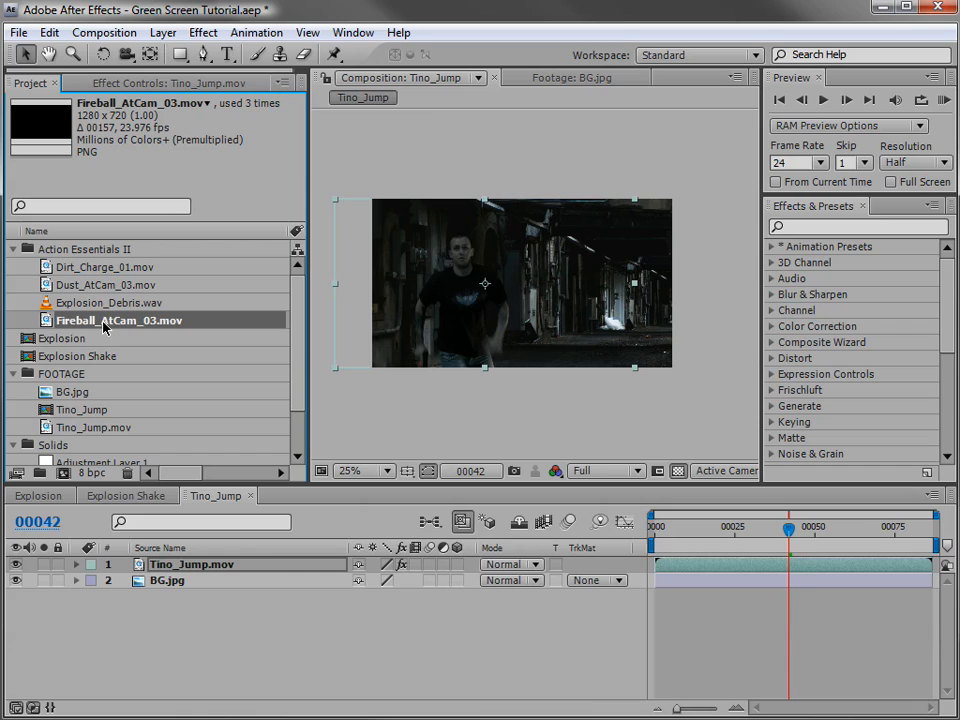
left_click_drag(76, 327, 162, 587)
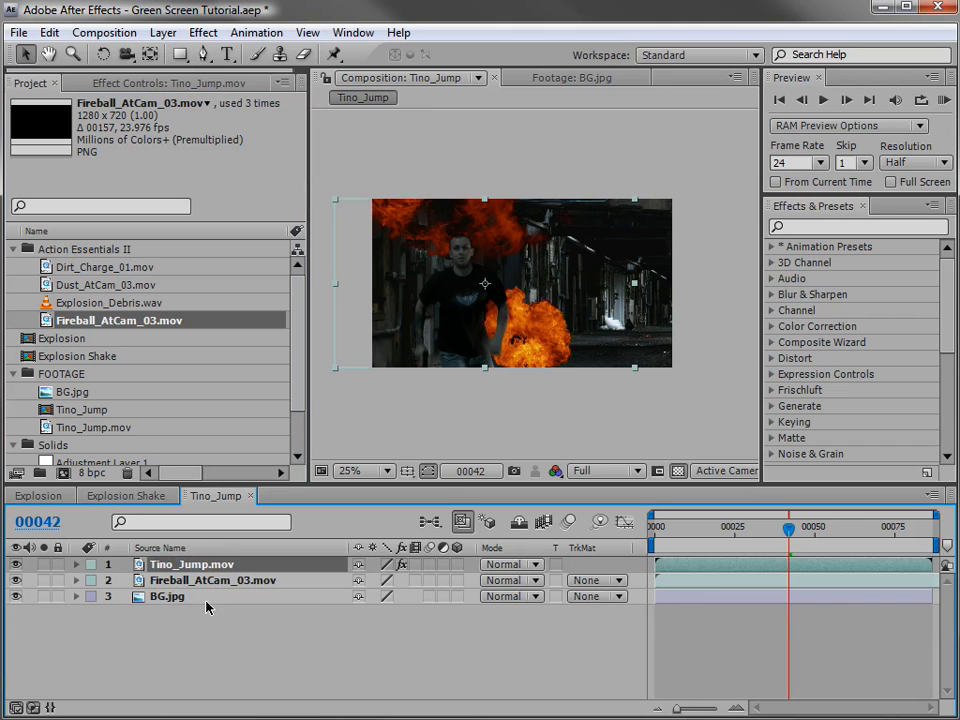
left_click_drag(727, 528, 797, 536)
left_click_drag(660, 587, 762, 587)
key("grave")
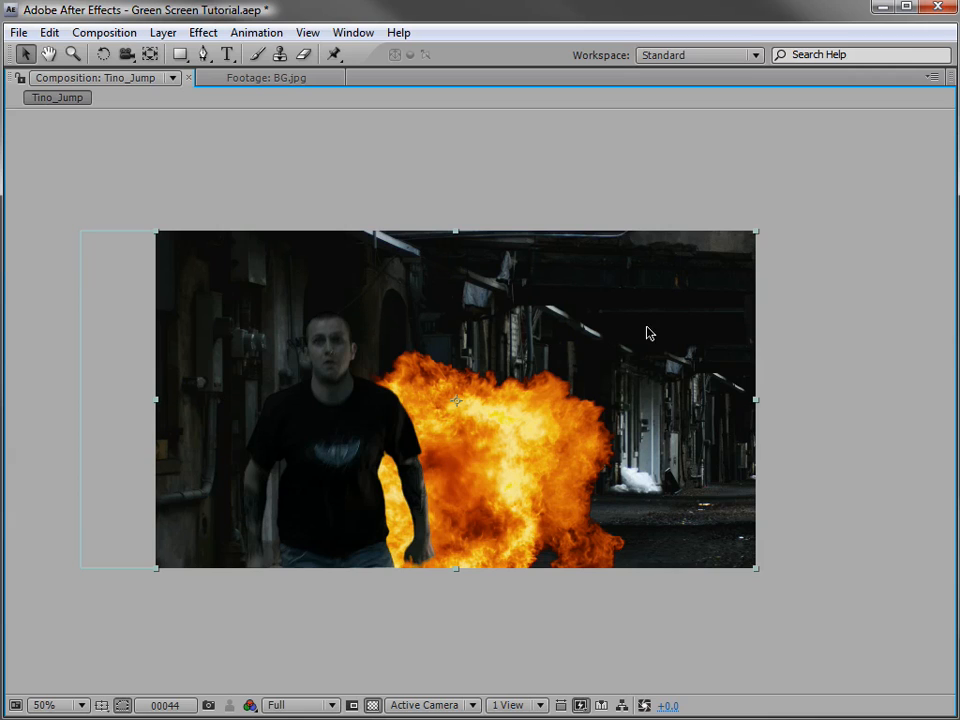
key("grave")
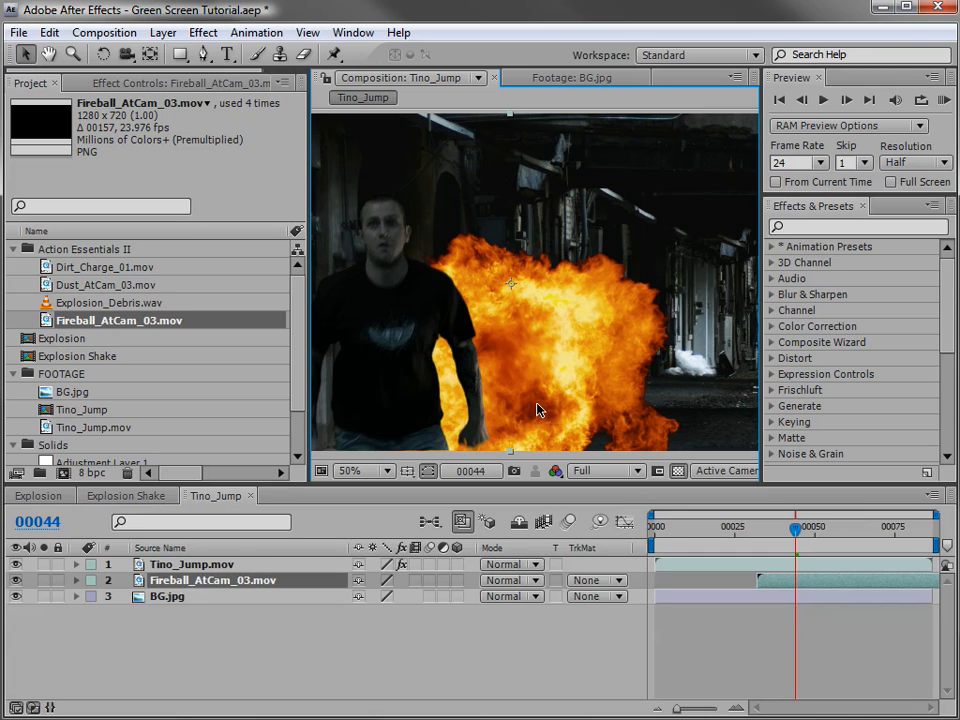
Start the fireball layer slightly later, at about frame 33, and check the explosion against the man up to frame 59.
scroll(489, 313, "down", 2)
left_click_drag(797, 530, 842, 530)
left_click_drag(808, 583, 812, 583)
left_click_drag(826, 523, 843, 540)
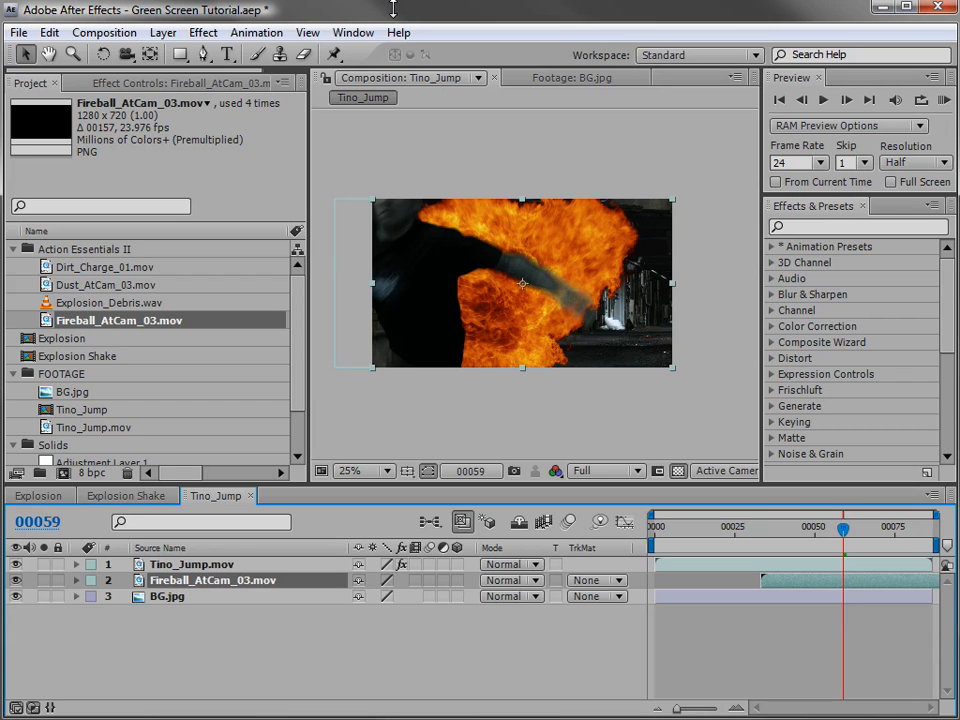
Apply Hue/Saturation to the fireball layer and set its Master Saturation to -39.
left_click(201, 32)
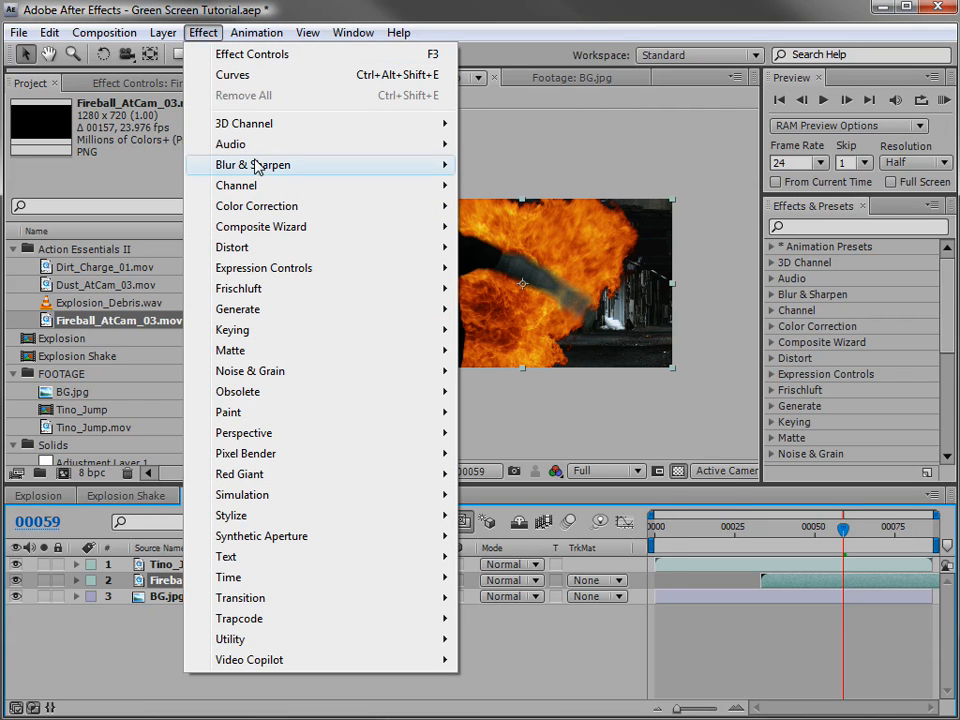
mouse_move(259, 206)
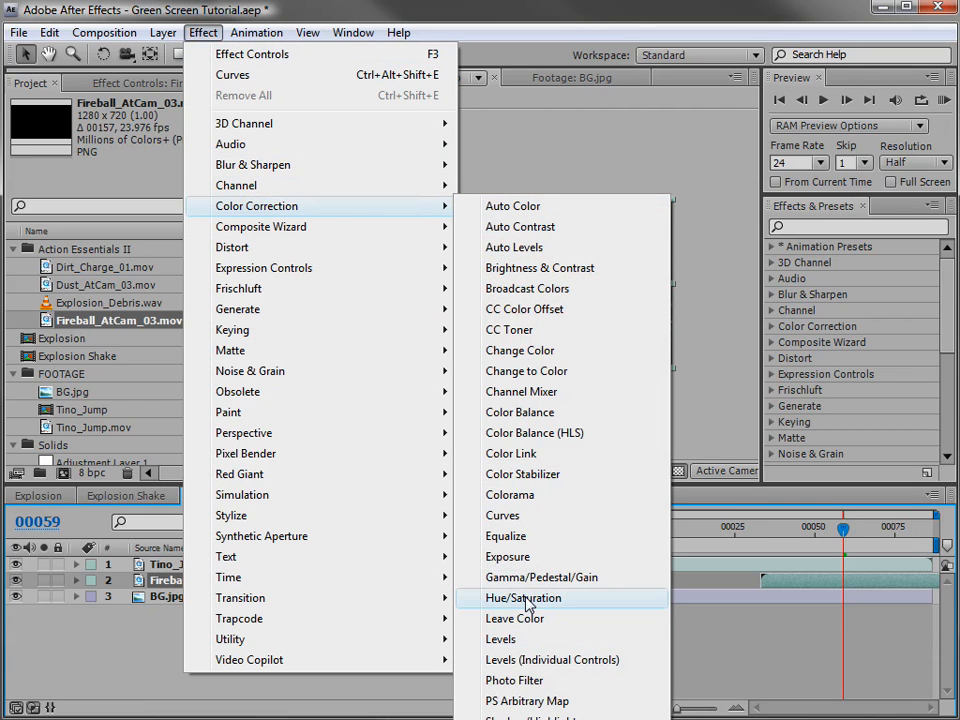
left_click(527, 600)
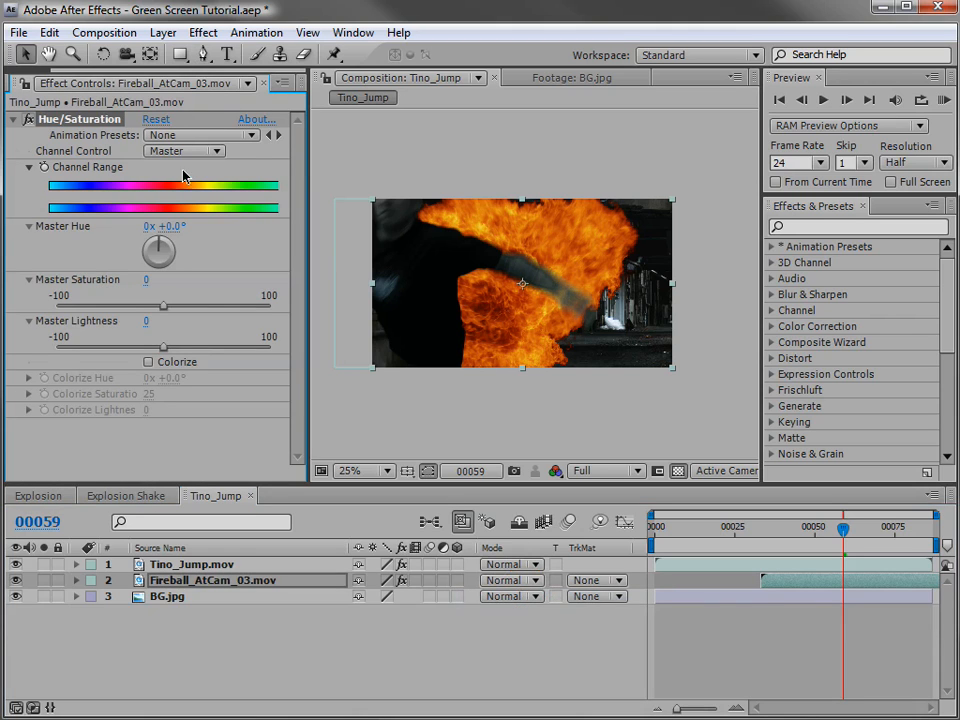
mouse_move(129, 307)
left_mouse_down()
mouse_move(110, 311)
mouse_move(124, 317)
left_mouse_up()
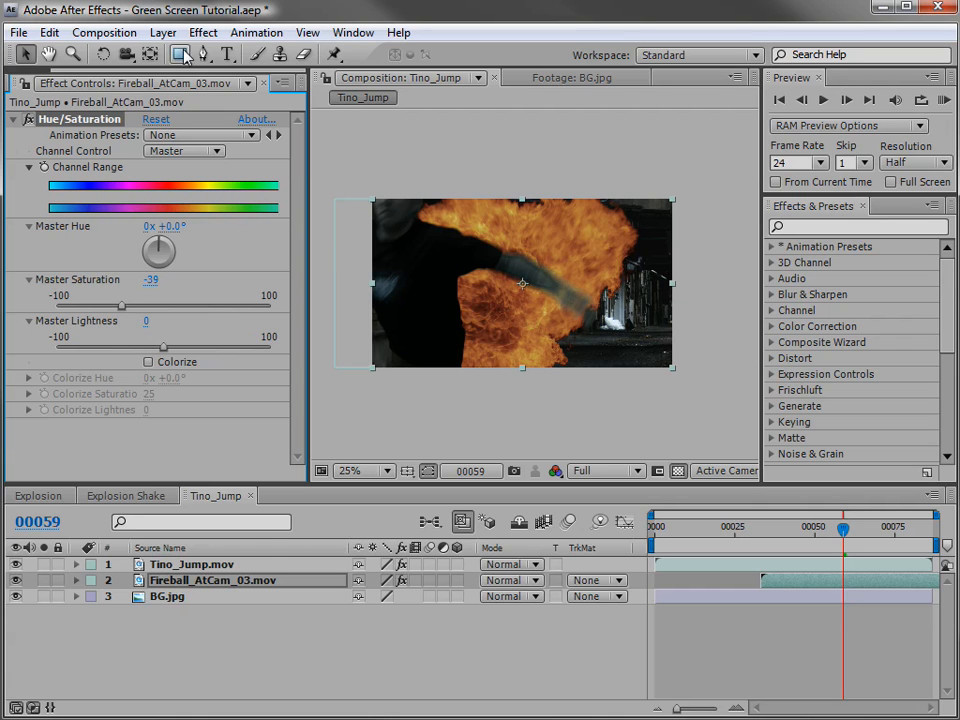
Apply Curves to the fireball layer, raise the RGB midtones to brighten it, and hide the Tino_Jump.mov layer.
left_click(203, 32)
mouse_move(261, 207)
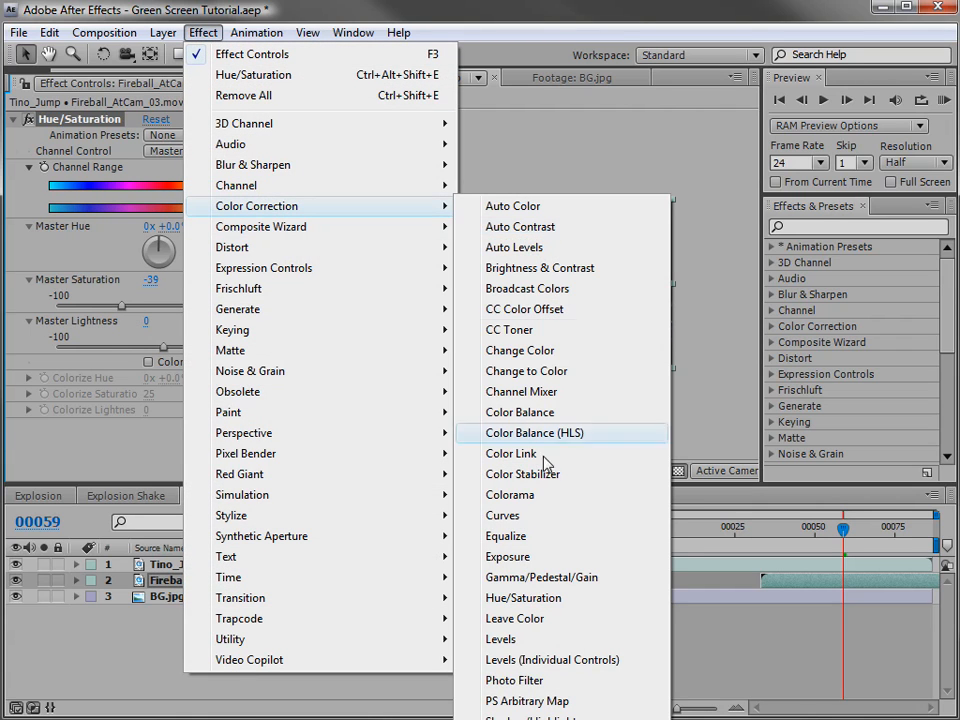
left_click(500, 516)
left_click_drag(122, 388, 110, 360)
left_click_drag(840, 528, 808, 537)
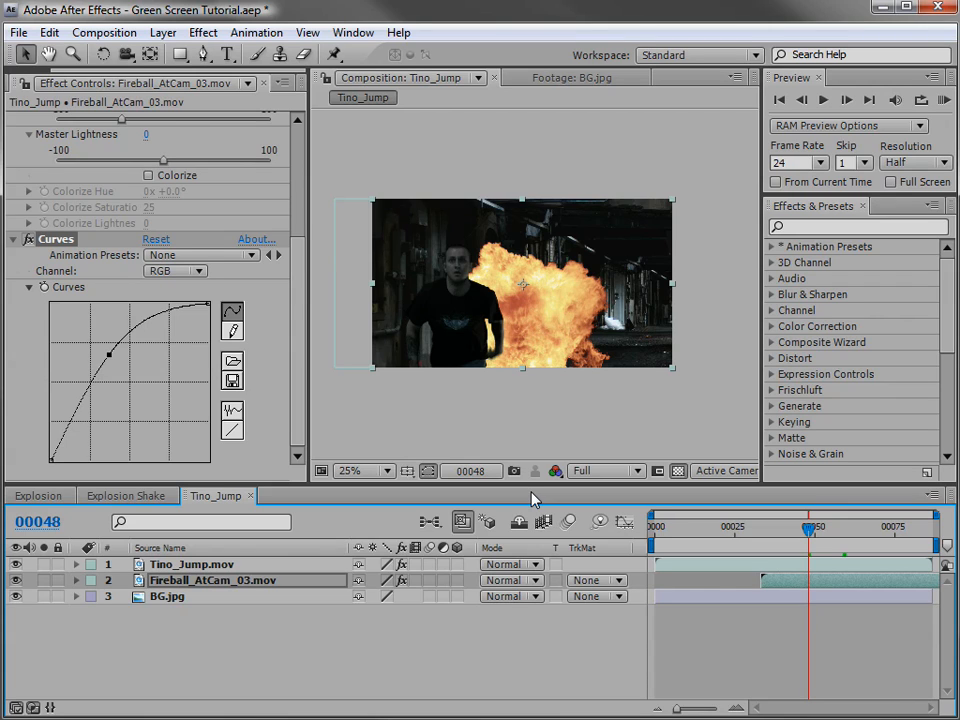
scroll(527, 388, "up", 2)
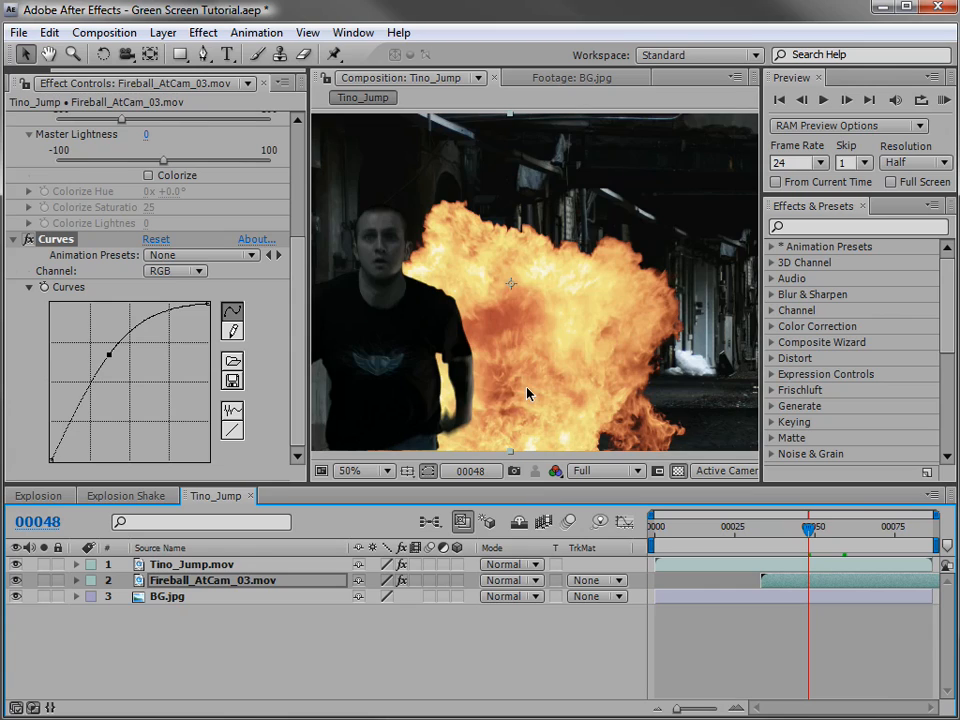
left_click(16, 565)
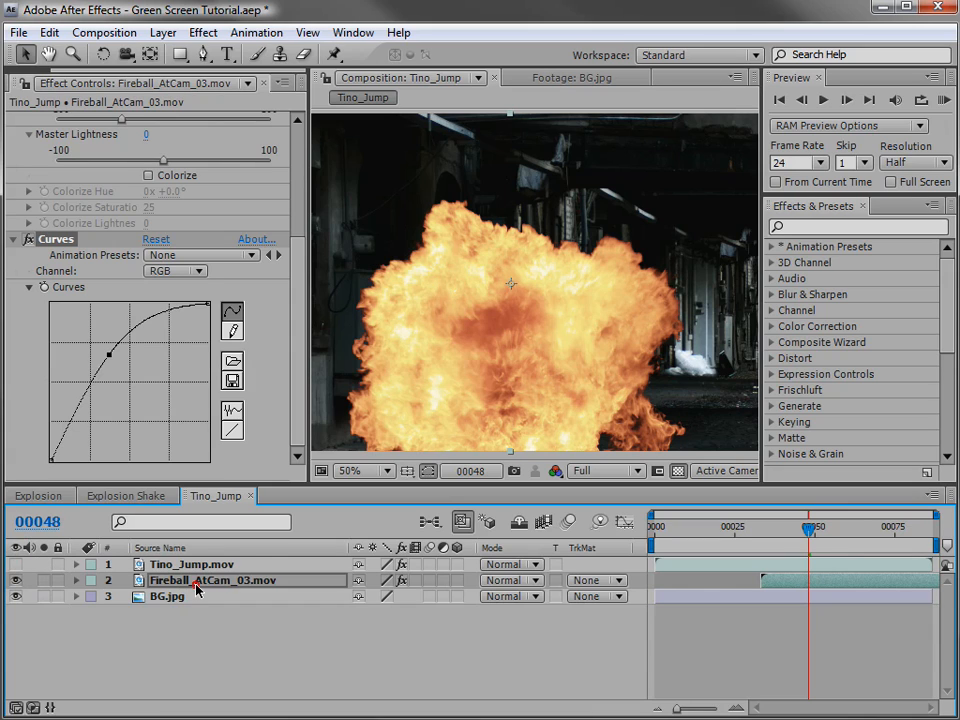
Try the Screen and Add blending modes on the fireball layer, return it to Normal, and check frame 66.
left_click(503, 580)
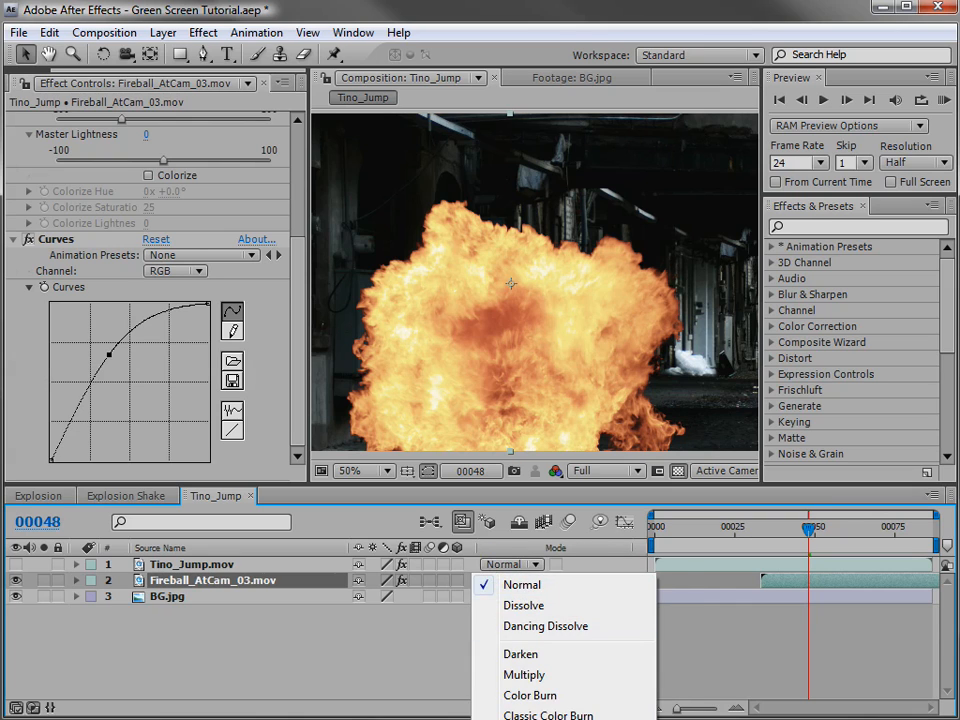
left_click(520, 719)
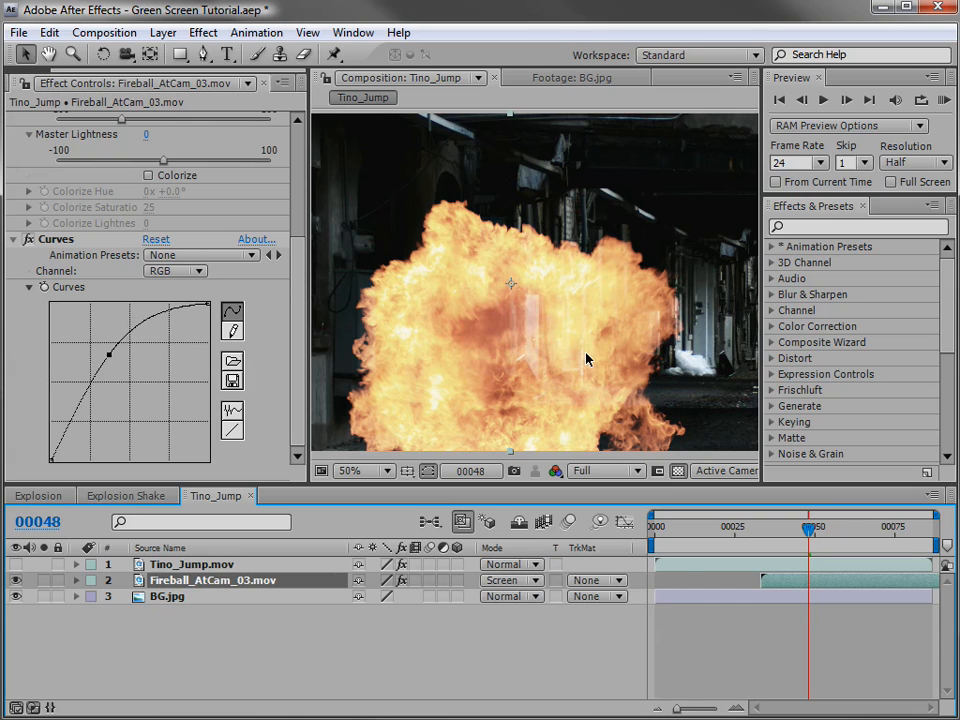
left_click(511, 581)
left_click(515, 542)
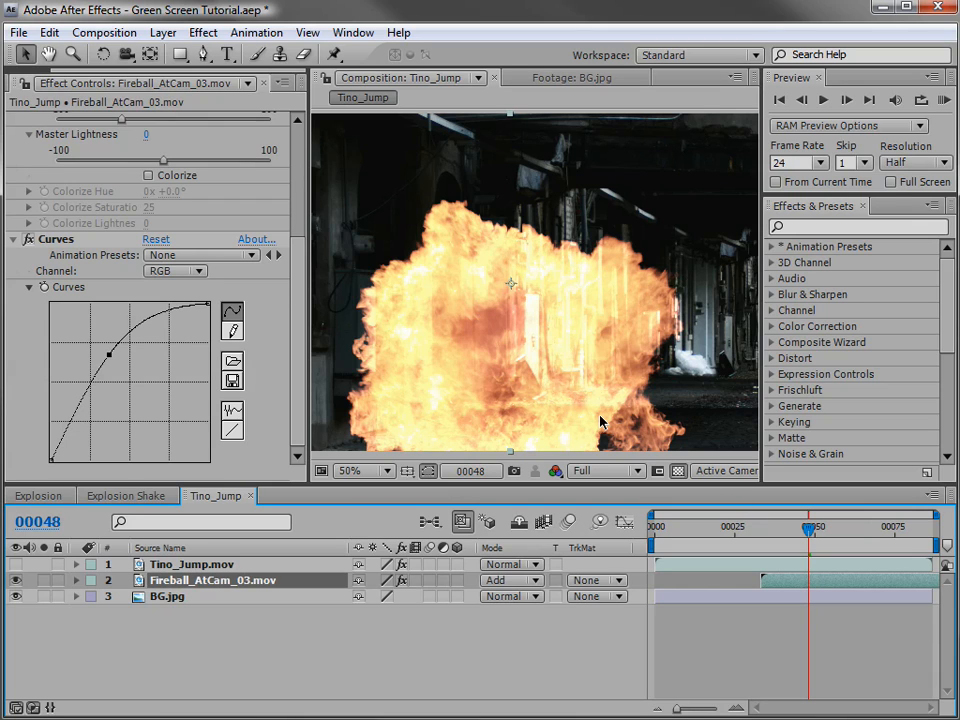
left_click(512, 580)
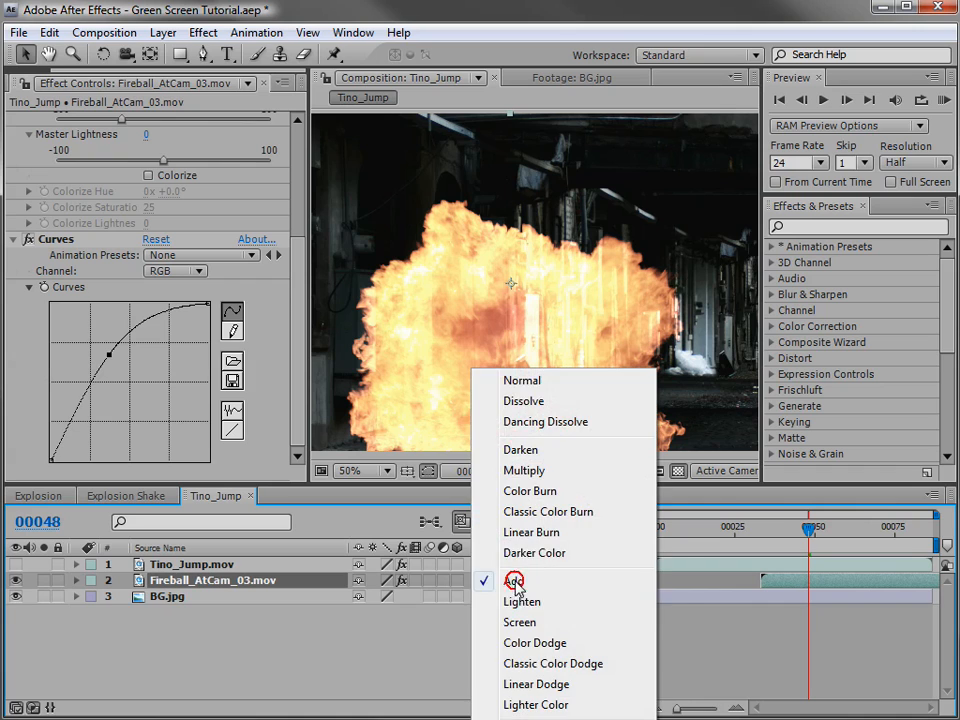
left_click(506, 385)
left_click_drag(811, 526, 867, 527)
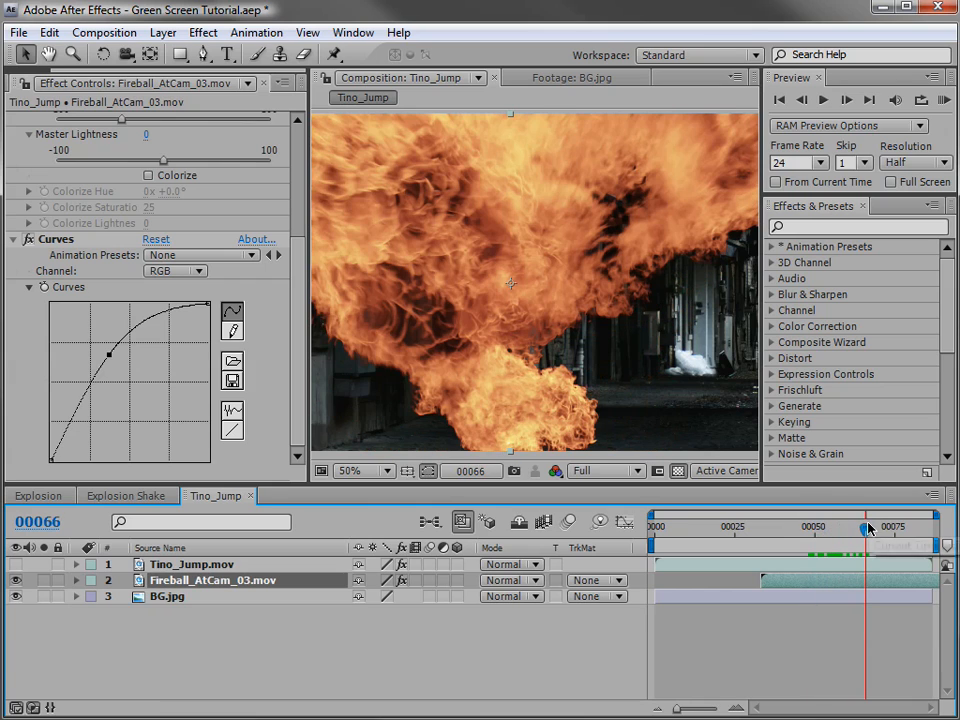
scroll(537, 355, "down", 1)
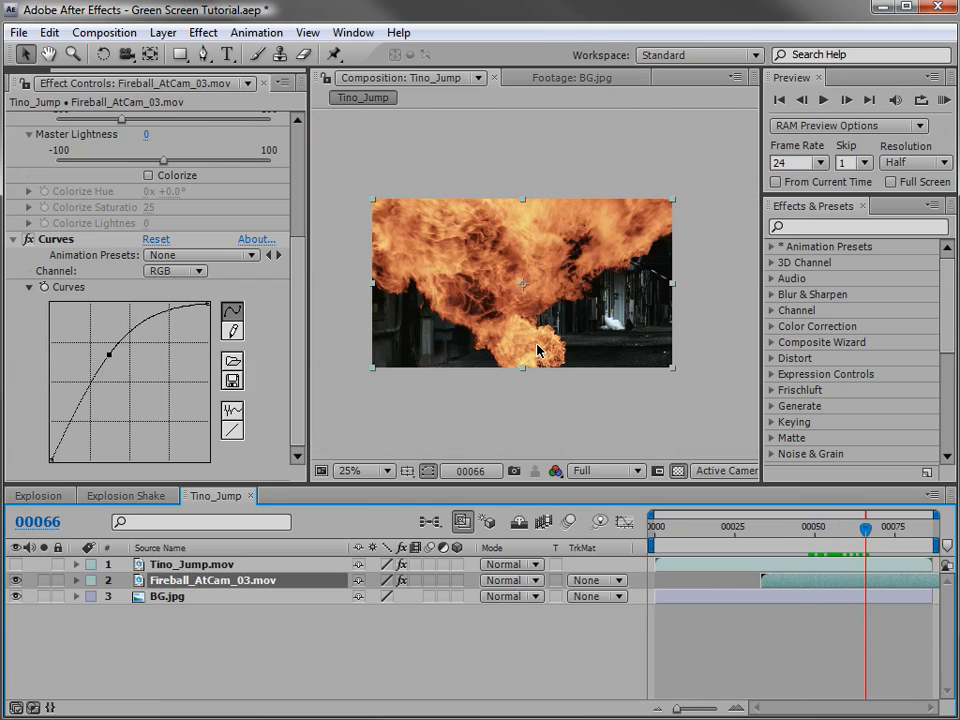
Add Dirt_Charge_01.mov above the fireball layer, starting at about frame 24, and shift it up and right at frame 30.
left_click_drag(68, 71, 22, 71)
left_click(30, 84)
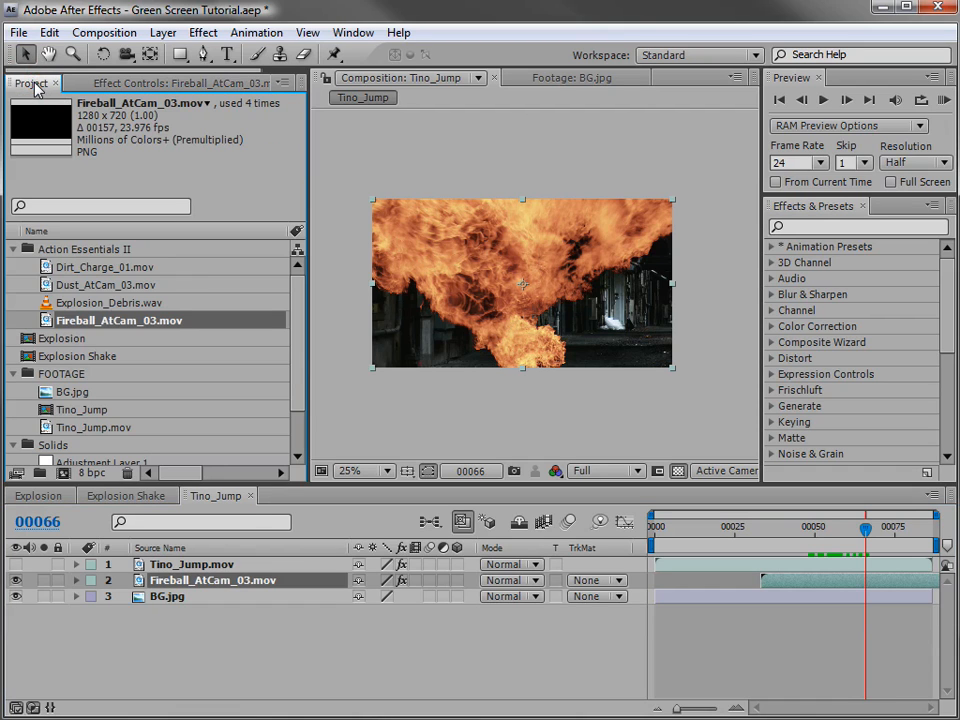
left_click(45, 270)
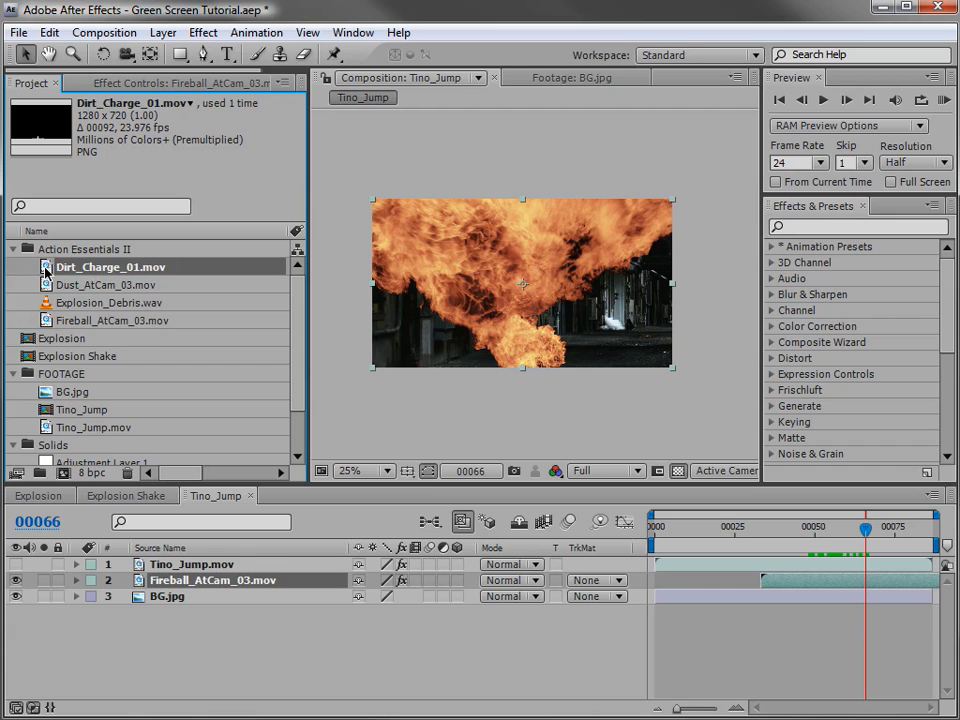
left_click_drag(86, 272, 799, 530)
key("period")
left_click(750, 531)
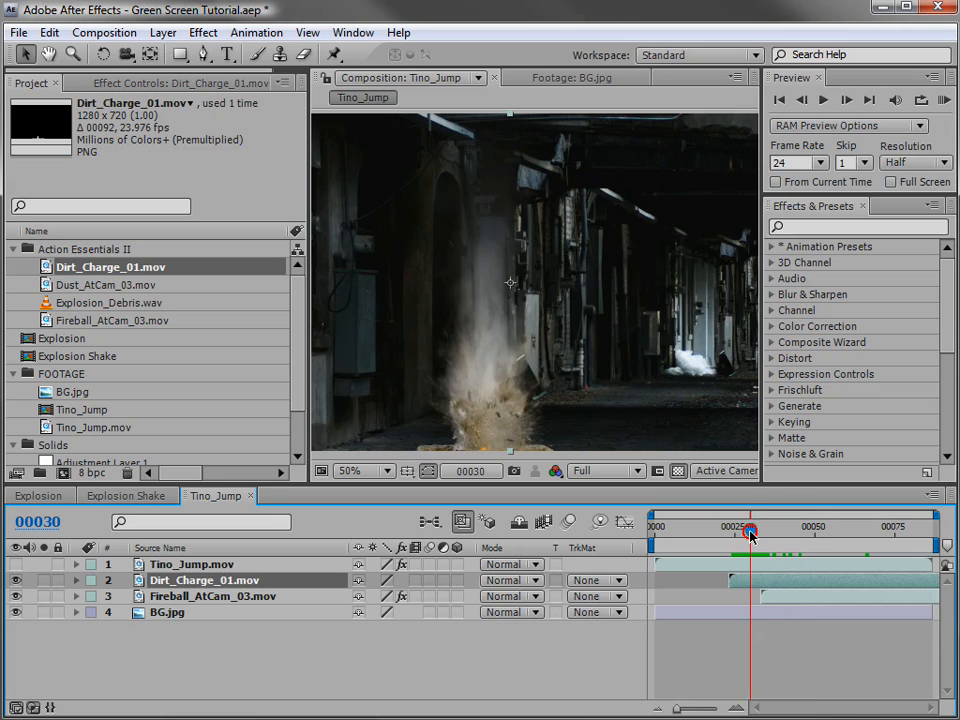
left_click_drag(531, 392, 526, 405)
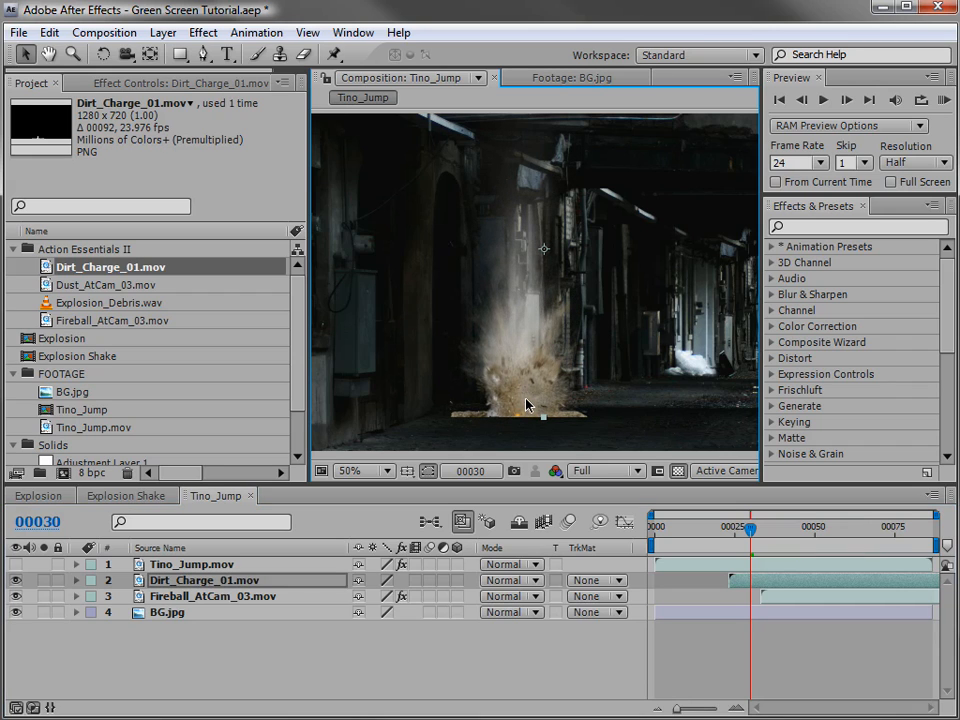
Apply Curves to the Dirt_Charge_01.mov layer and darken it by lowering the RGB midtones and white point.
left_click(203, 32)
mouse_move(267, 214)
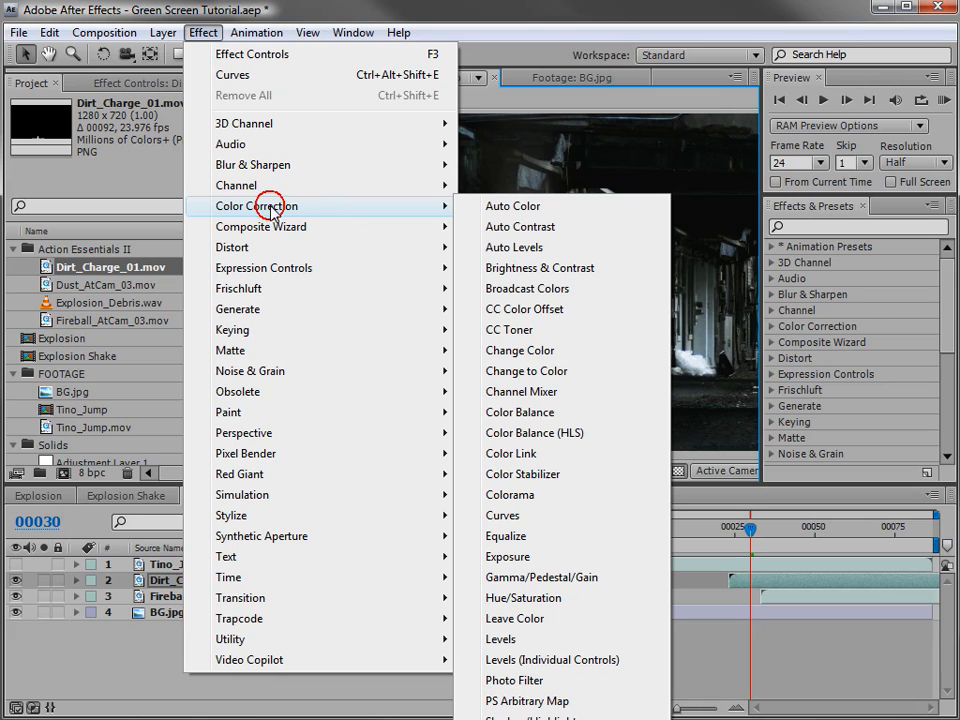
left_click(503, 516)
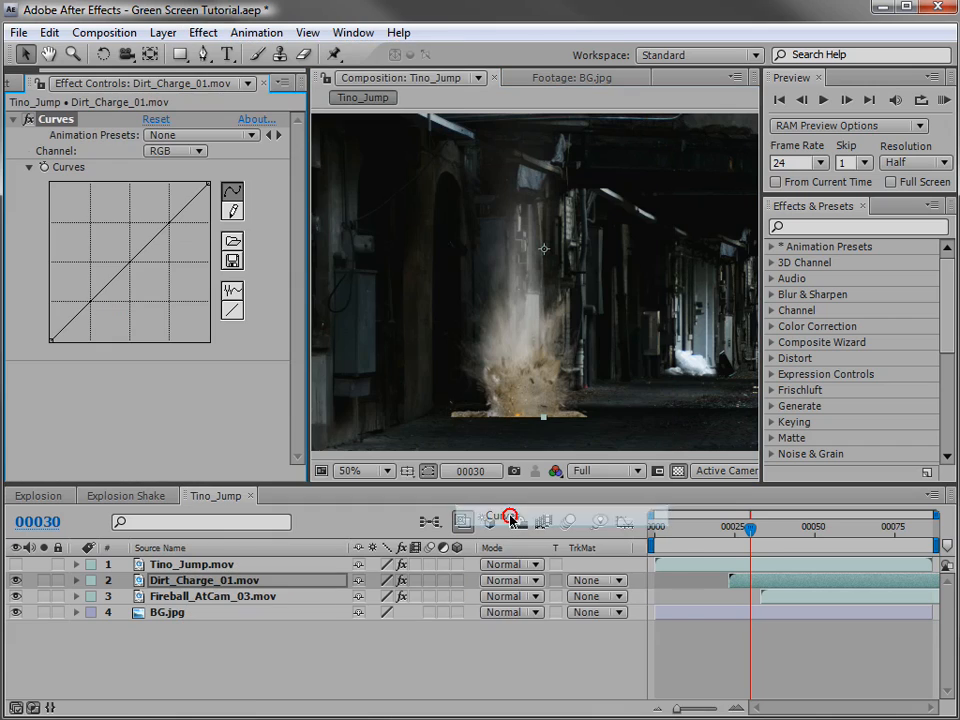
left_click_drag(133, 263, 144, 284)
left_click_drag(208, 184, 208, 219)
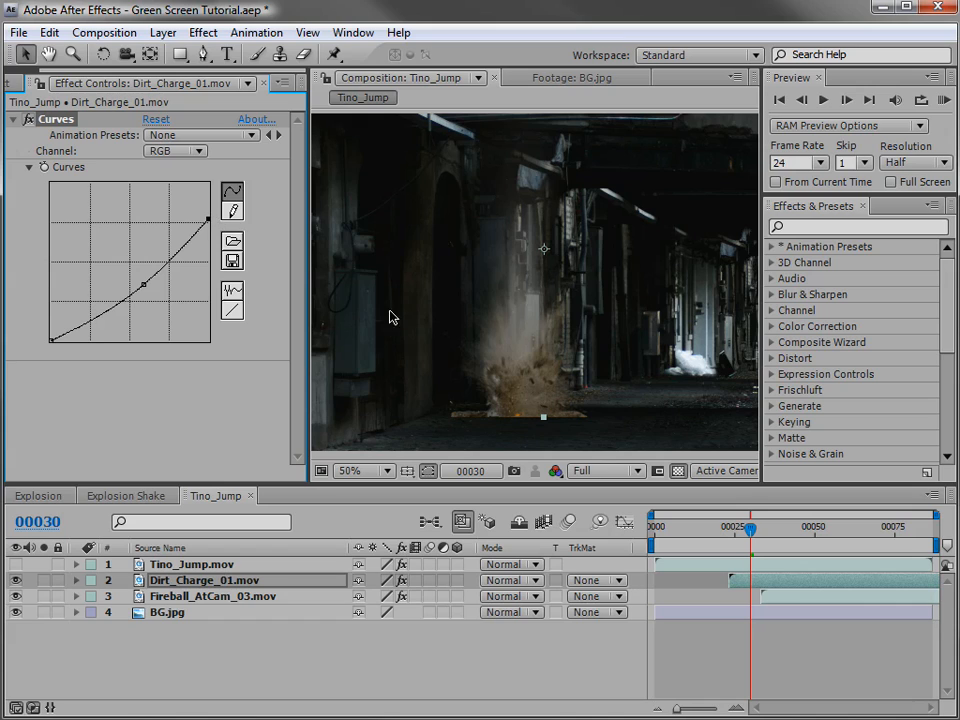
Cool the dirt charge's color by lowering the Red curve's midtones and raising the Blue curve's midtones.
left_click(180, 152)
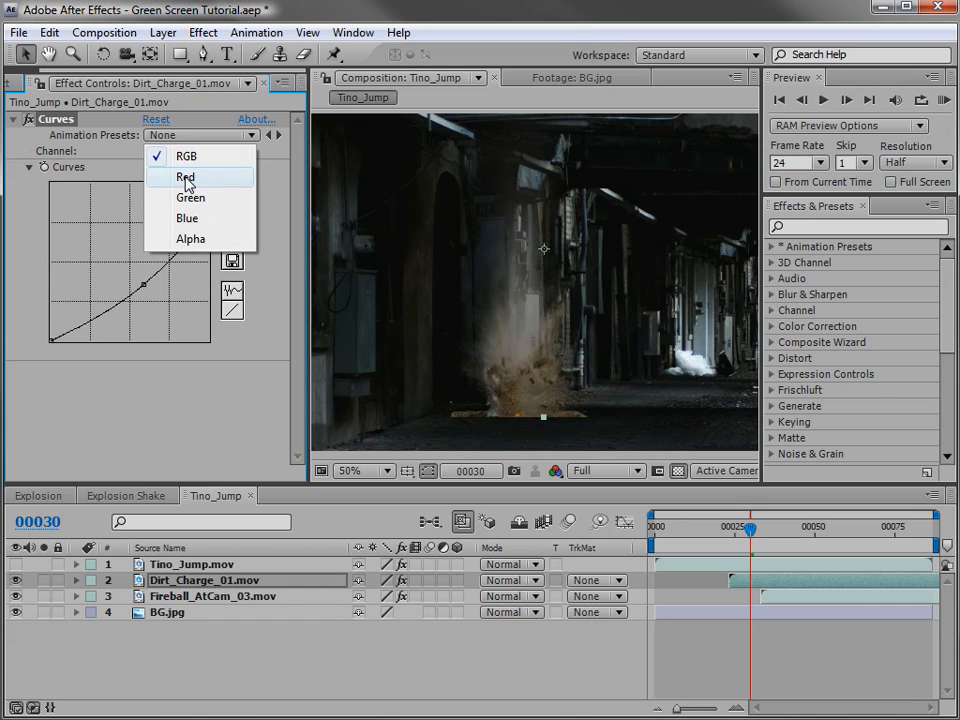
left_click(186, 177)
left_click_drag(132, 260, 138, 266)
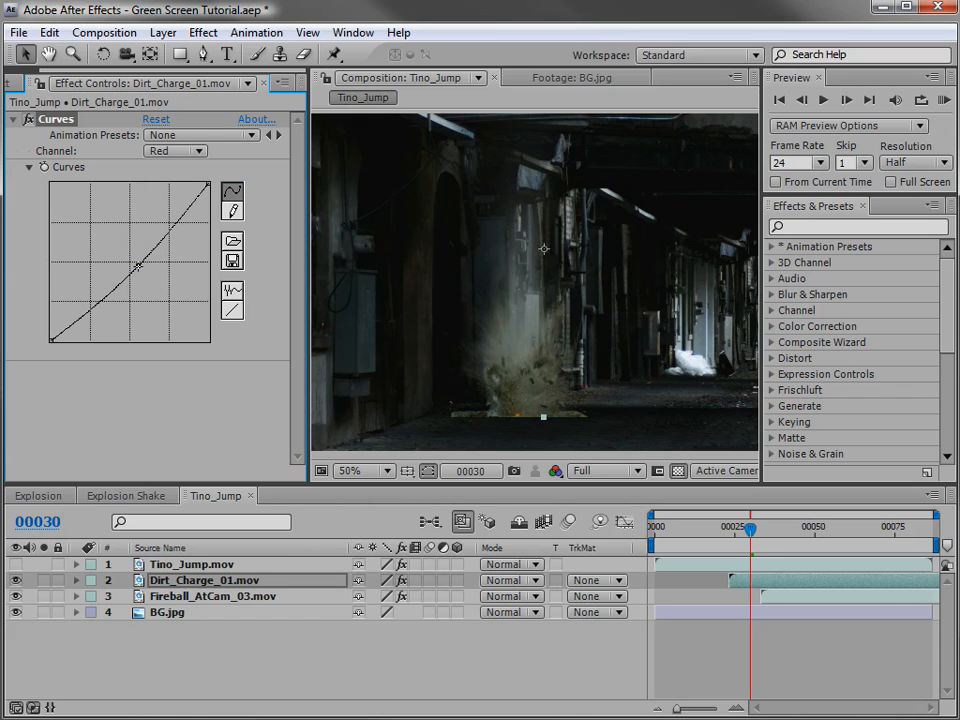
left_click(168, 152)
left_click(155, 193)
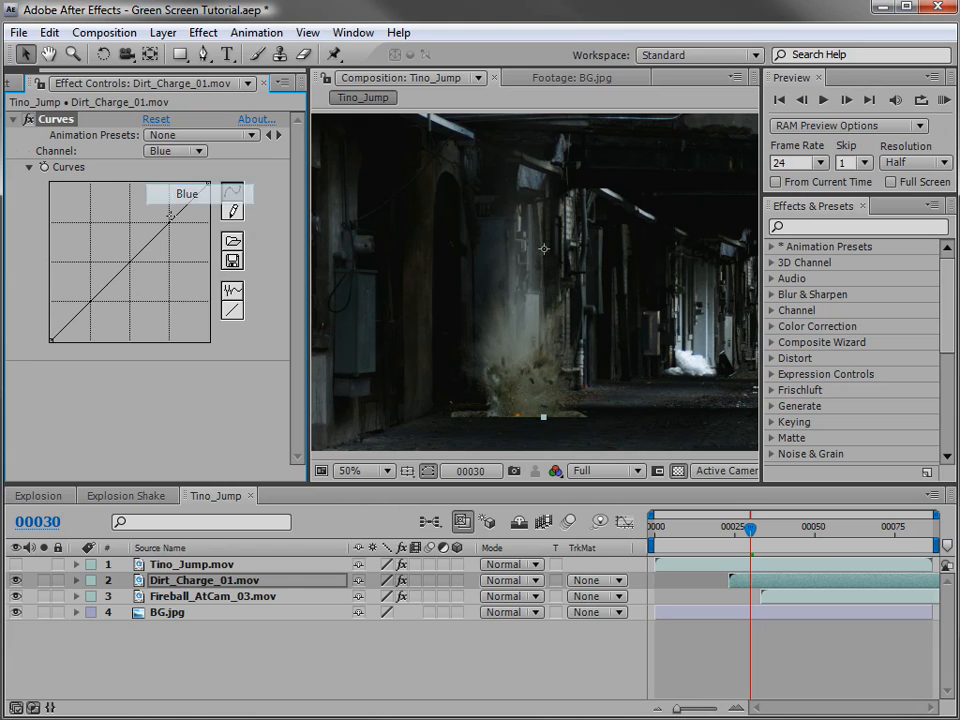
left_click_drag(119, 270, 121, 258)
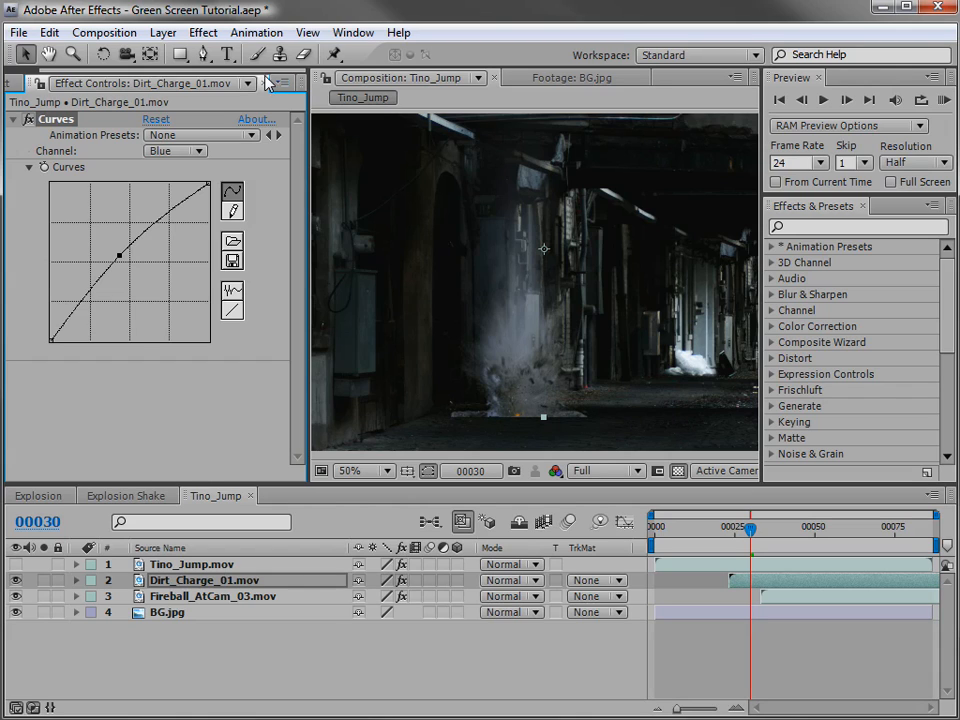
Draw a rectangular mask over the bottom of the Dirt_Charge_01.mov layer and set its mode to Subtract.
left_click(178, 57)
scroll(660, 411, "down", 2)
left_click_drag(718, 434, 364, 346)
scroll(490, 353, "up", 2)
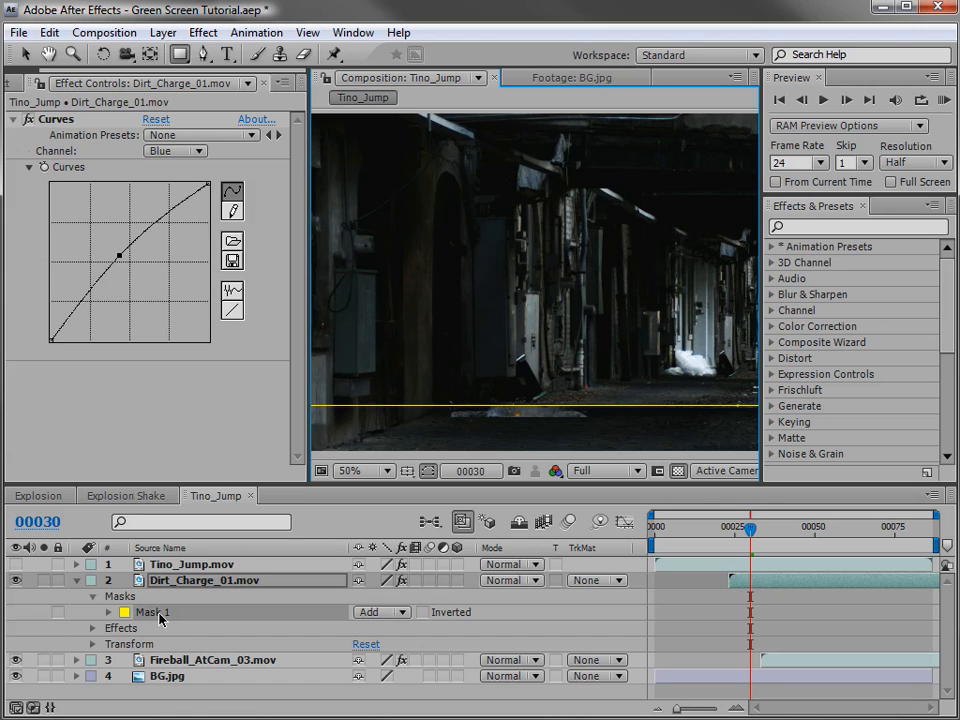
left_click(388, 612)
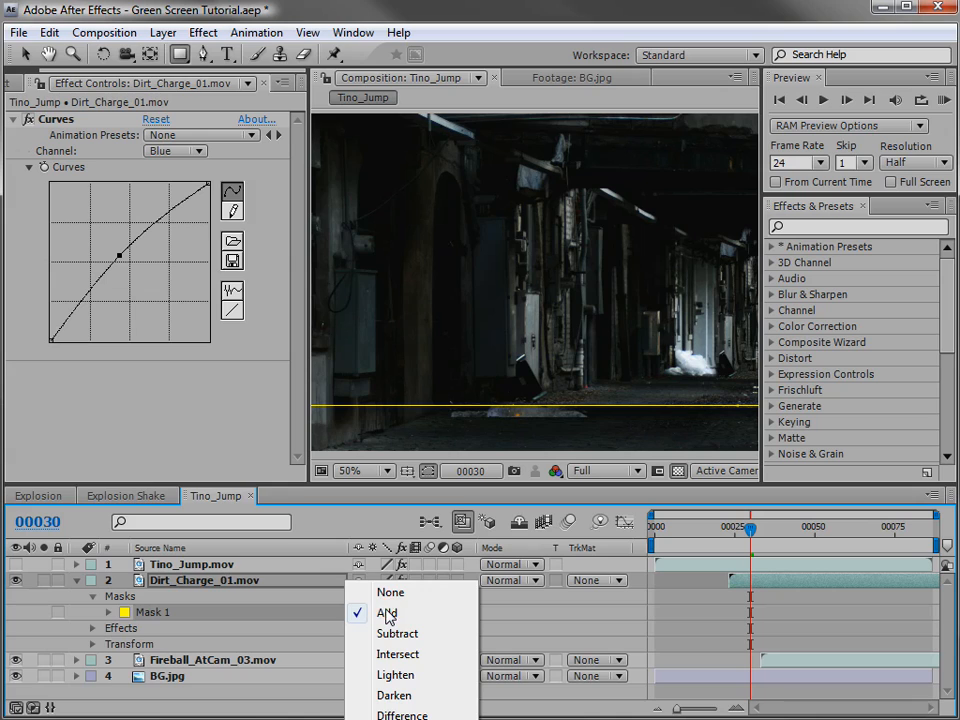
left_click(403, 573)
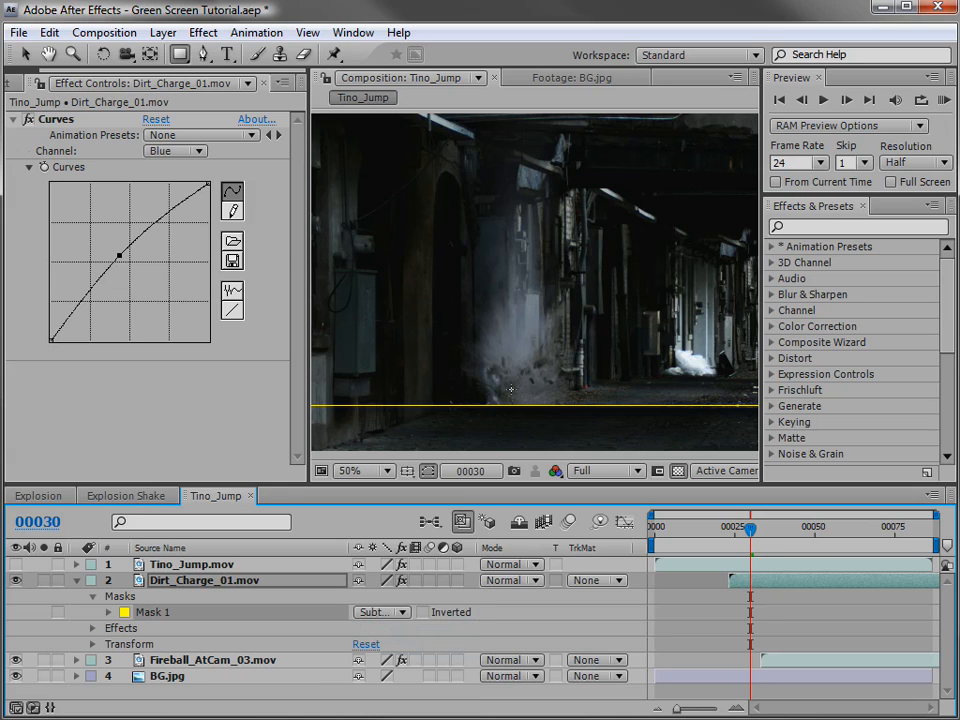
Try to isolate the part of the dirt charge over the wall beside the archway with a closed Pen mask following the archway's edge.
key("comma")
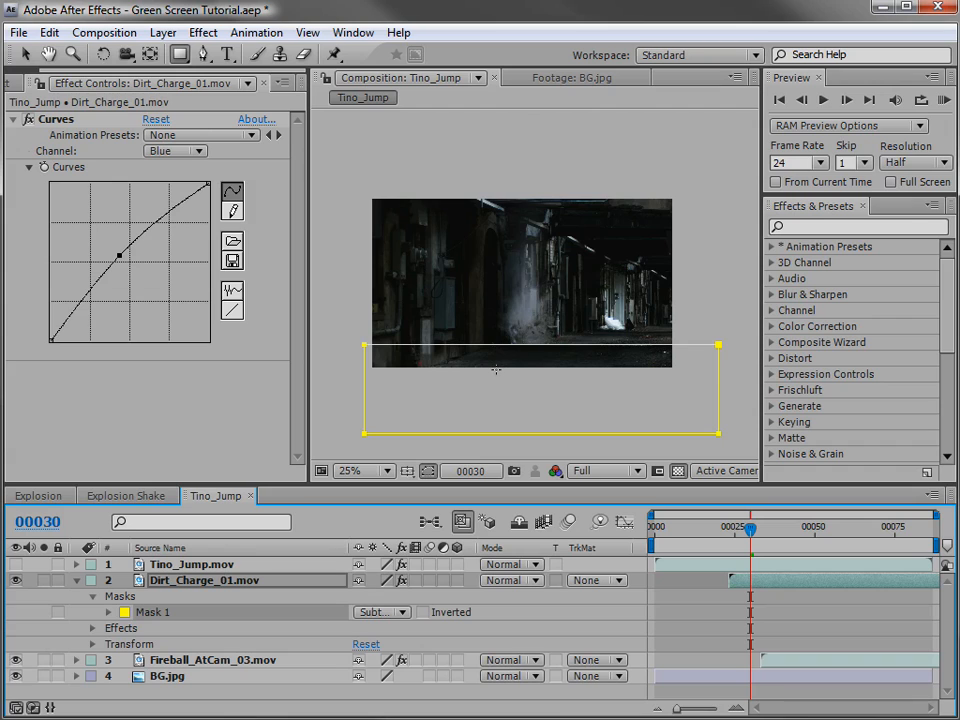
key("period")
key("v")
key("space")
left_click_drag(508, 388, 511, 306)
left_click(241, 81)
left_click(205, 56)
key("space")
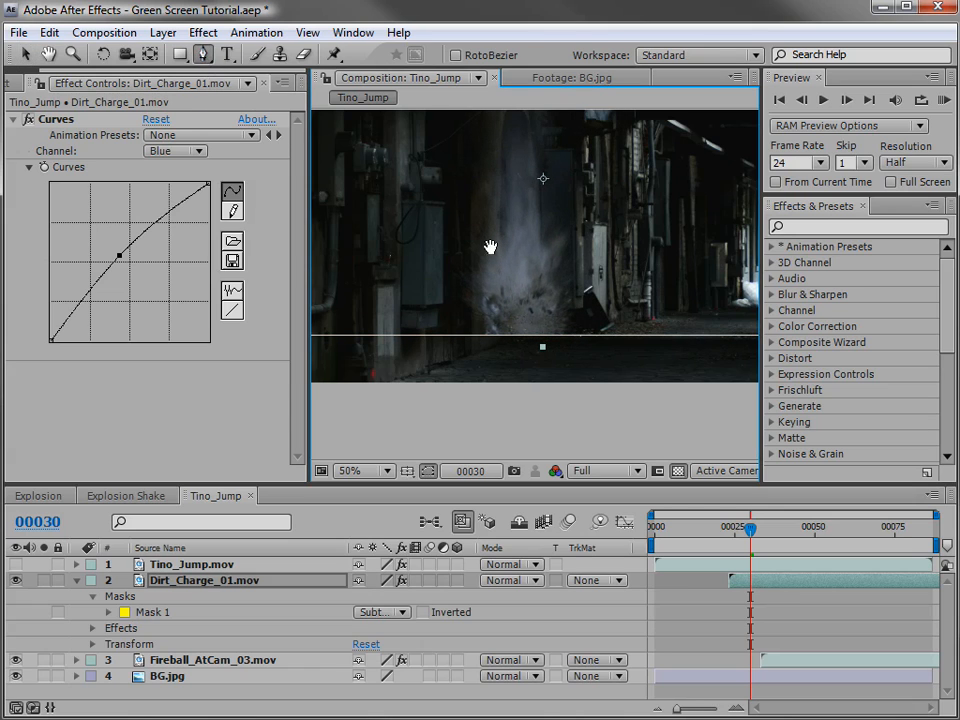
left_click_drag(502, 122, 503, 146)
left_click(512, 128)
left_click(502, 172)
left_click(502, 205)
left_click(508, 381)
left_click(390, 383)
left_click(387, 177)
scroll(422, 188, "down", 1)
left_click(479, 187)
left_click(528, 192)
left_click(523, 207)
scroll(535, 290, "up", 1)
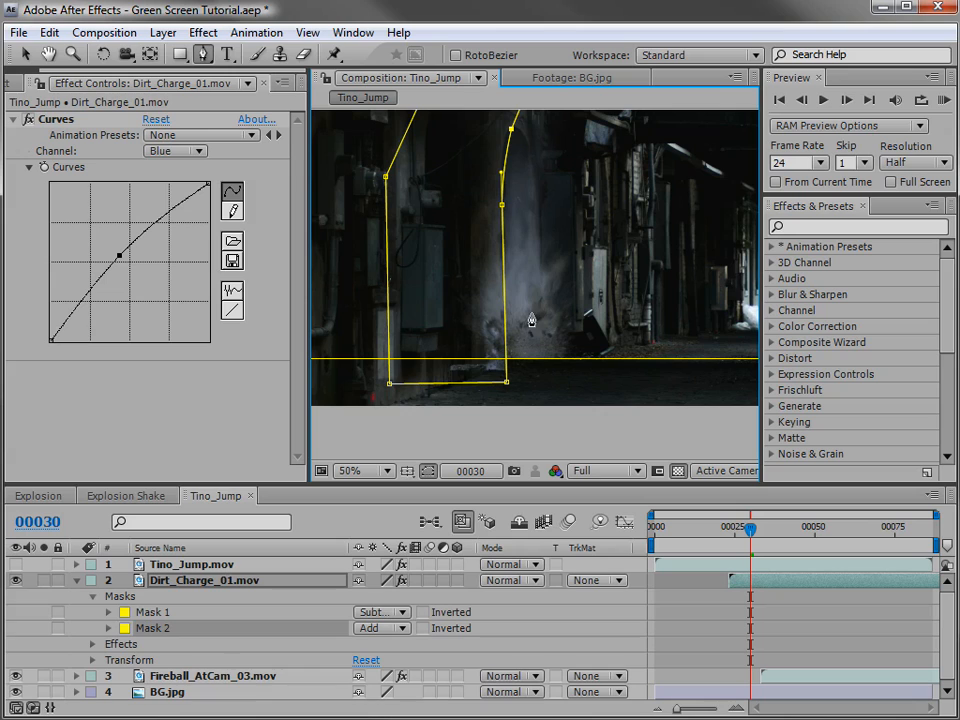
Set the mode of the archway-edge mask, Mask 2, to Subtract.
left_click(382, 628)
left_click(392, 647)
left_click(693, 603)
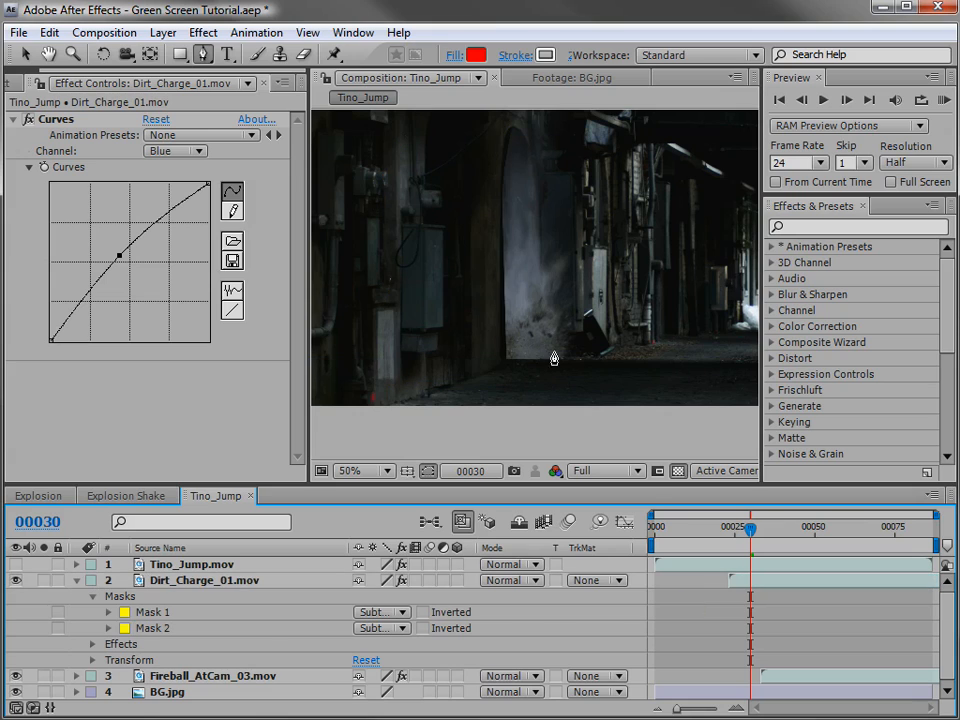
Delete Mask 2 from the Dirt_Charge_01.mov layer after checking it at frame 32.
mouse_move(748, 533)
left_mouse_down()
mouse_move(734, 536)
mouse_move(756, 534)
left_mouse_up()
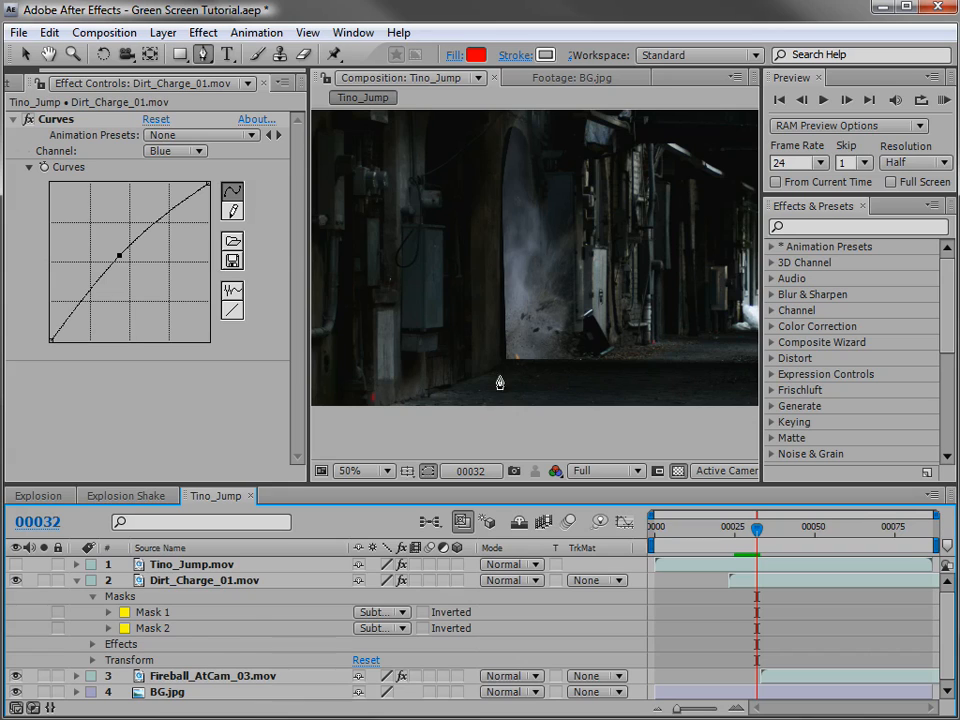
left_click(161, 627)
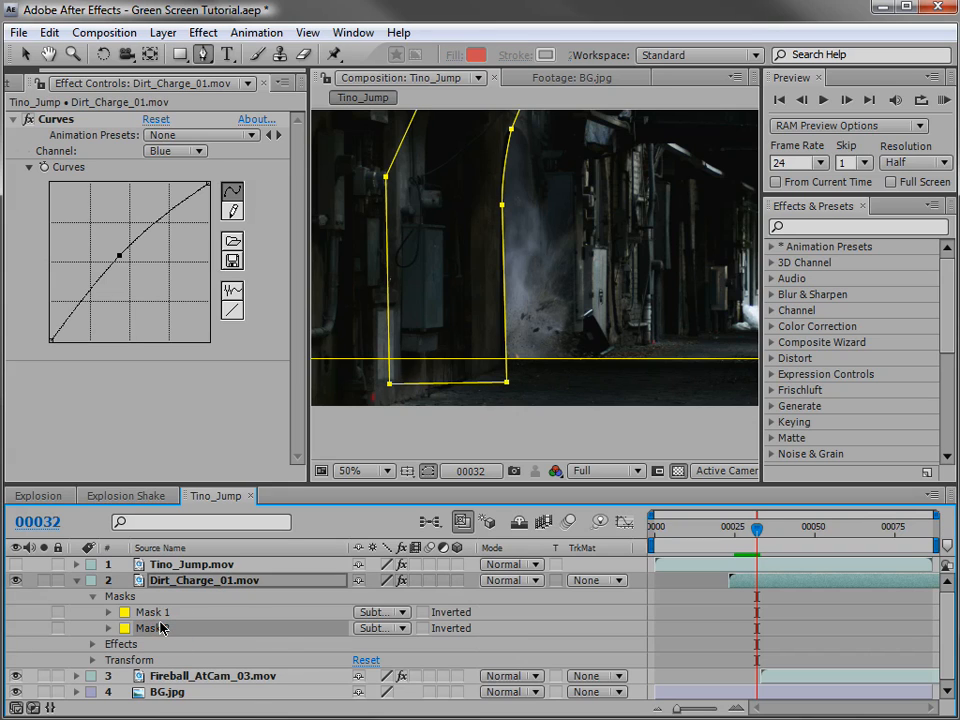
key("Delete")
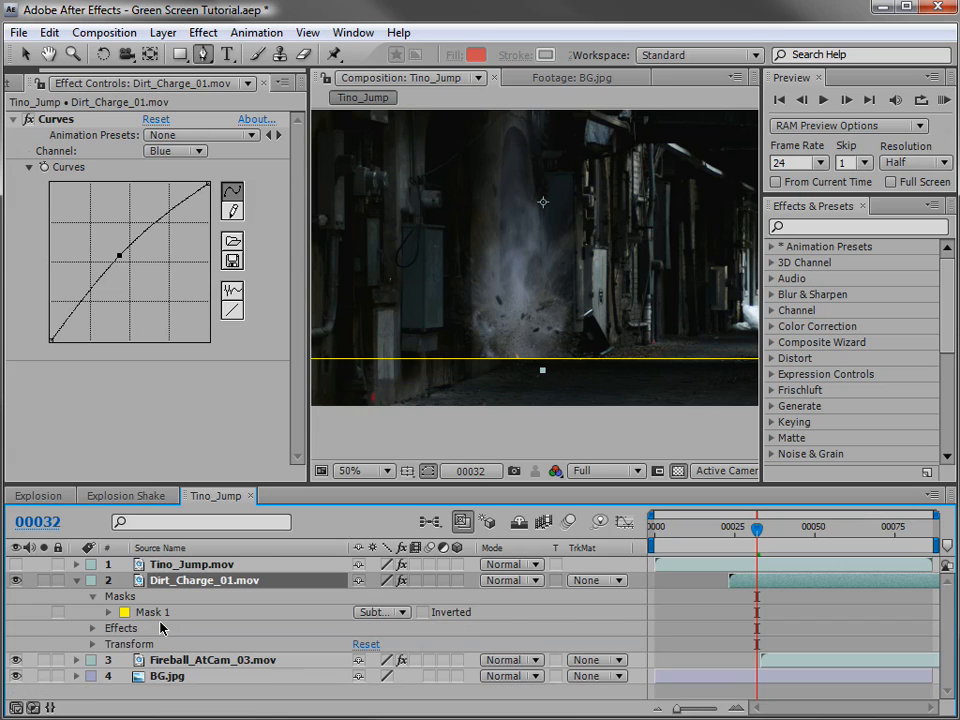
Set the feather of Mask 1 on the Dirt_Charge_01.mov layer to 20 pixels.
left_click(747, 580)
left_click(109, 613)
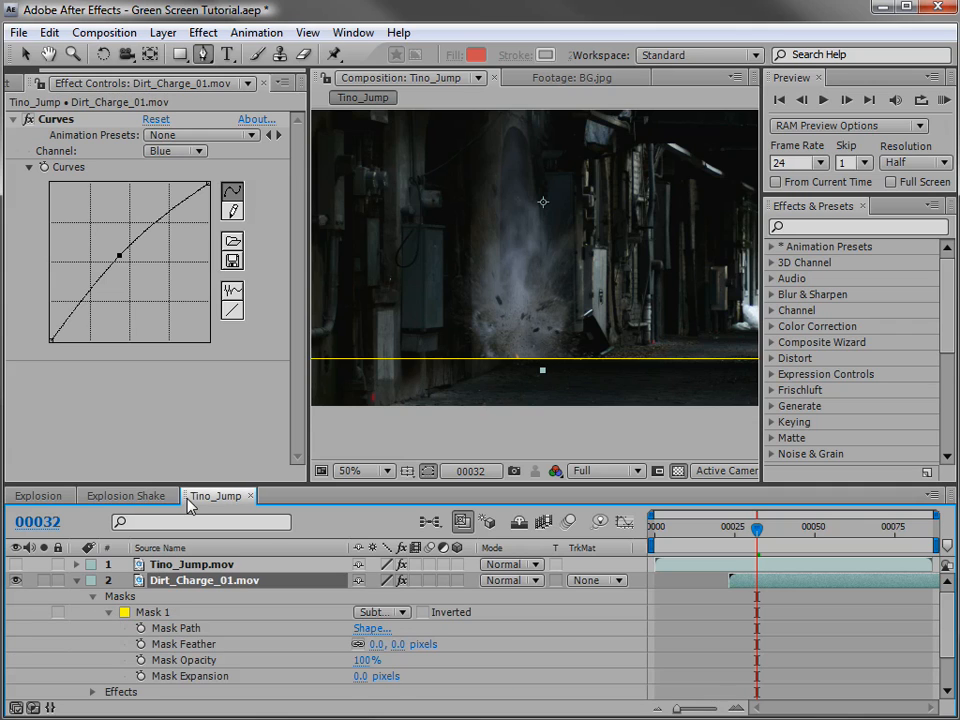
left_click_drag(193, 481, 193, 453)
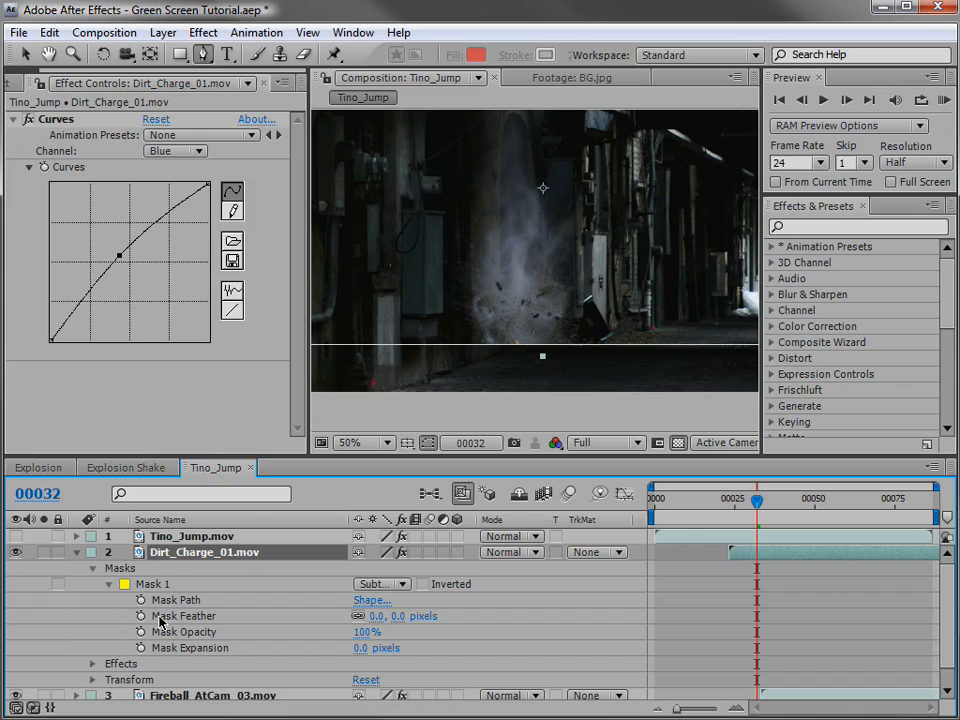
left_click_drag(396, 618, 416, 617)
Shift the dirt charge slightly right and down in the frame so it sits in front of the archway.
key("v")
mouse_move(534, 290)
left_mouse_down()
mouse_move(566, 307)
mouse_move(540, 295)
mouse_move(546, 300)
left_mouse_up()
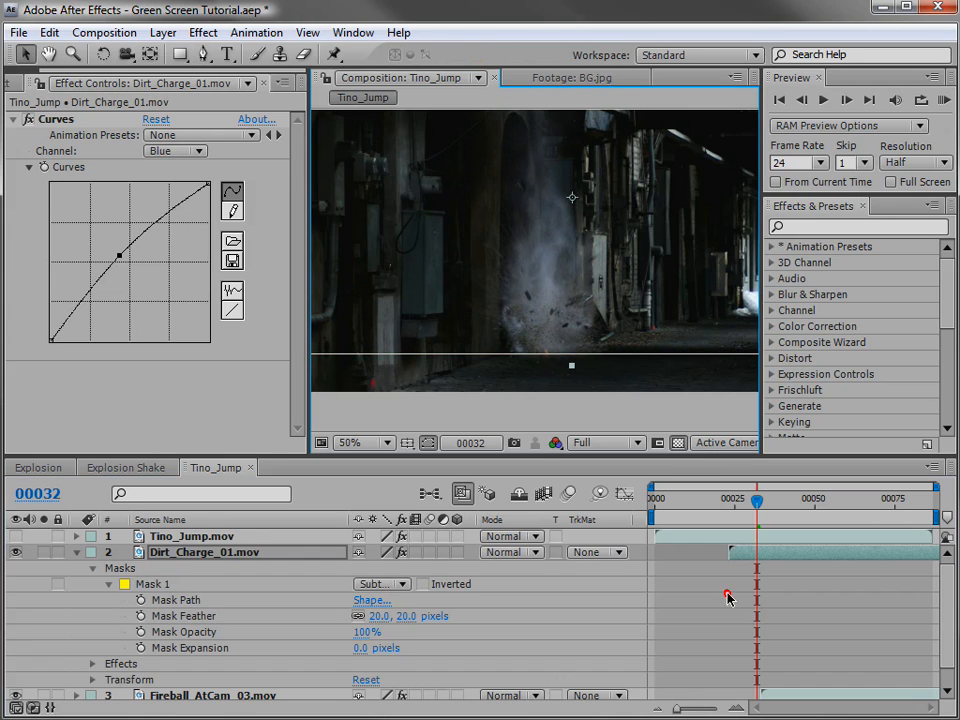
left_click(725, 590)
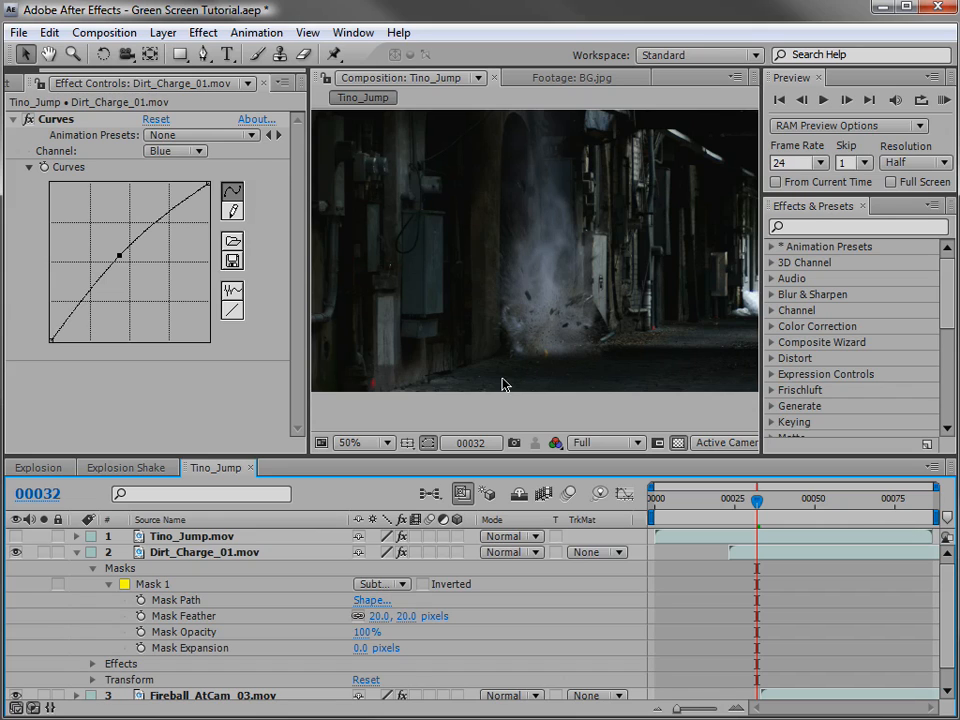
Darken the dirt charge further by lowering the midtones and white point of its RGB curve.
left_click(169, 151)
left_click(186, 90)
left_click_drag(138, 280, 145, 299)
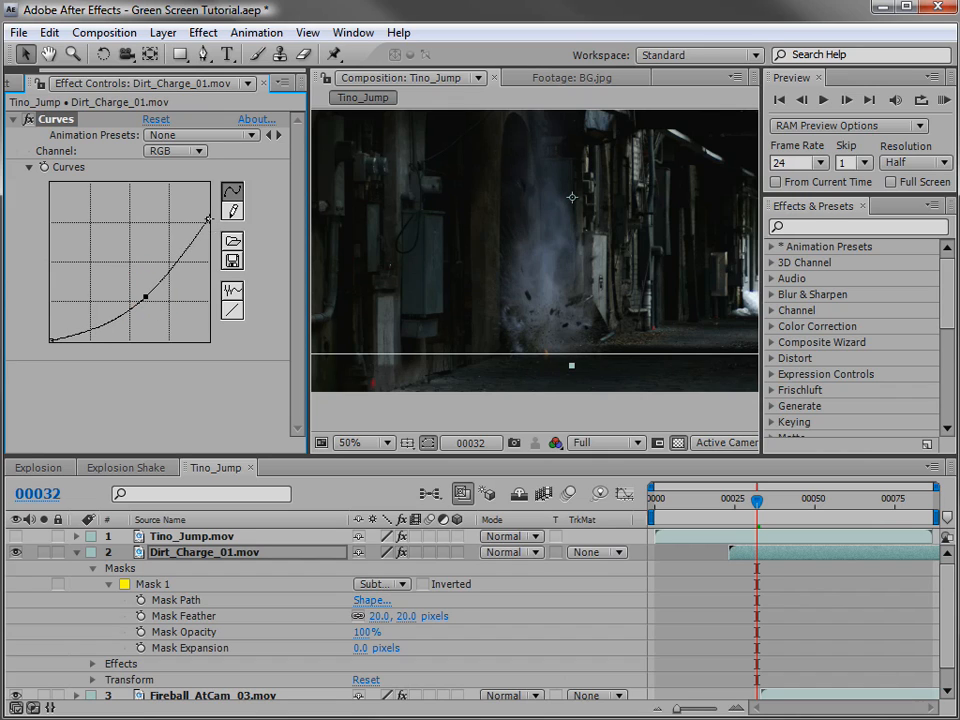
left_click_drag(208, 218, 214, 240)
left_click_drag(146, 296, 148, 303)
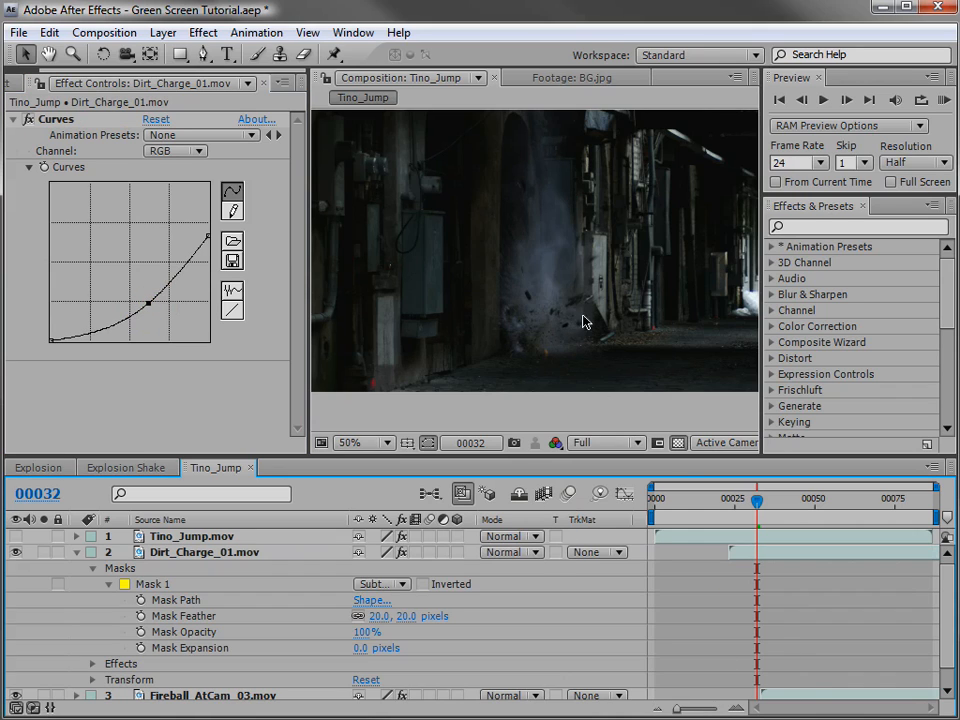
Move Fireball_AtCam_03.mov above Dirt_Charge_01.mov in the layer order and start it earlier, at about frame 30.
scroll(529, 322, "down", 2)
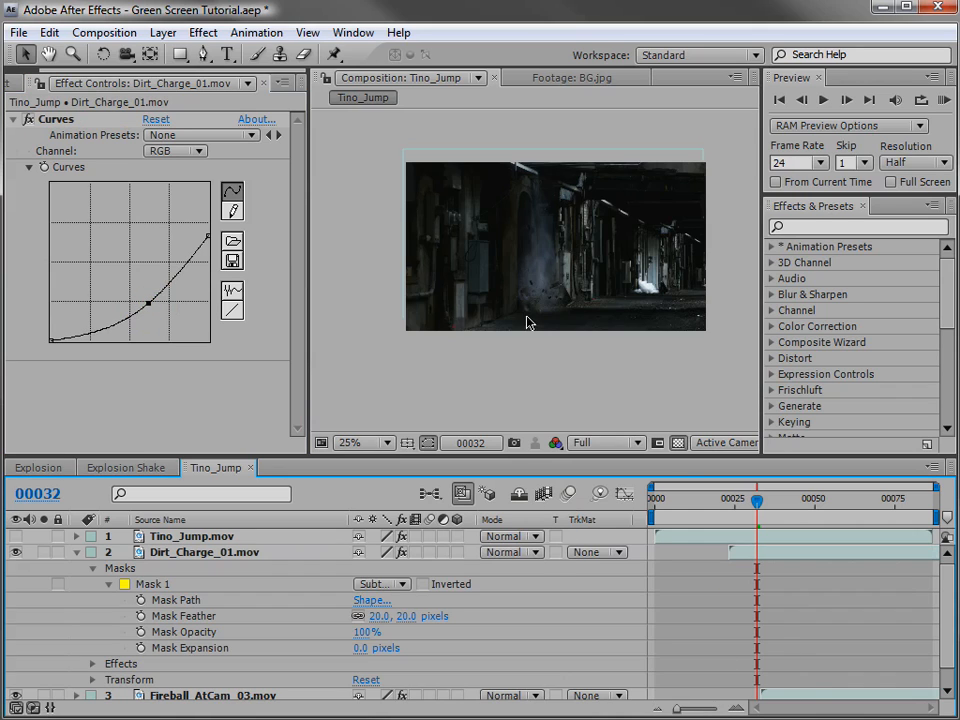
left_click(76, 552)
left_click(228, 552)
left_click(760, 500)
left_click_drag(760, 500, 777, 500)
left_click_drag(178, 567, 161, 553)
left_click(777, 560)
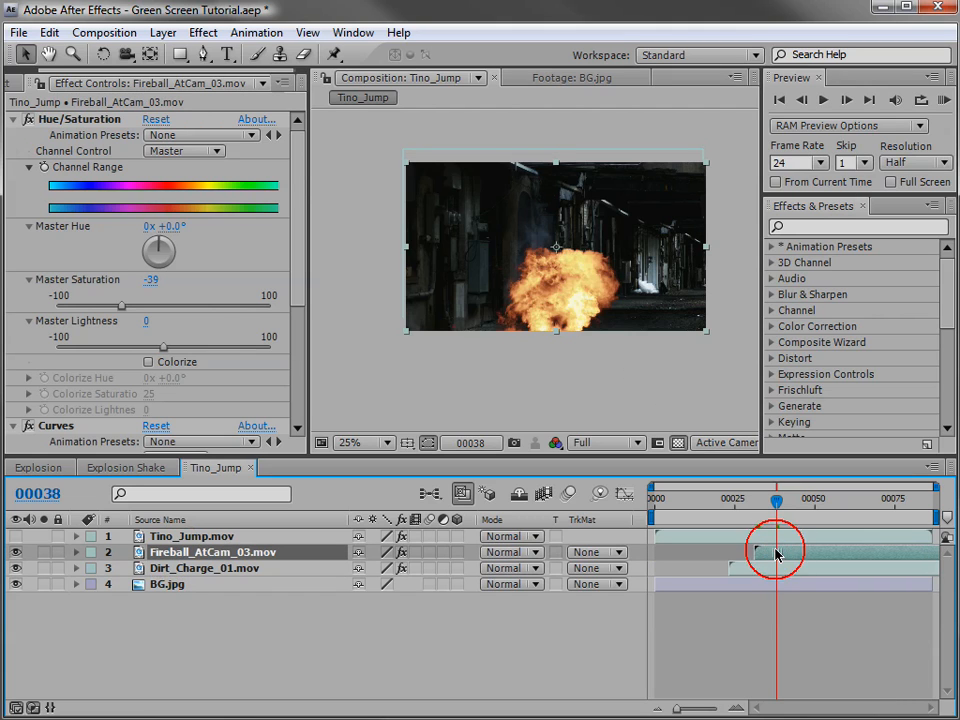
left_click_drag(777, 500, 746, 502)
scroll(530, 323, "up", 2)
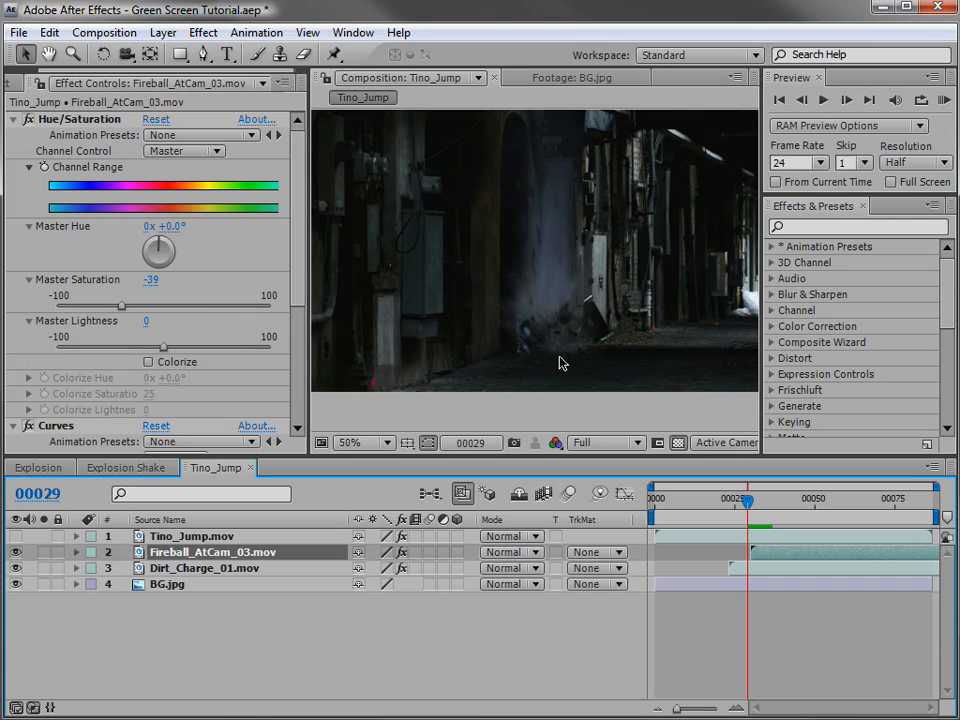
mouse_move(747, 499)
left_mouse_down()
mouse_move(772, 510)
mouse_move(730, 510)
mouse_move(768, 514)
mouse_move(759, 517)
left_mouse_up()
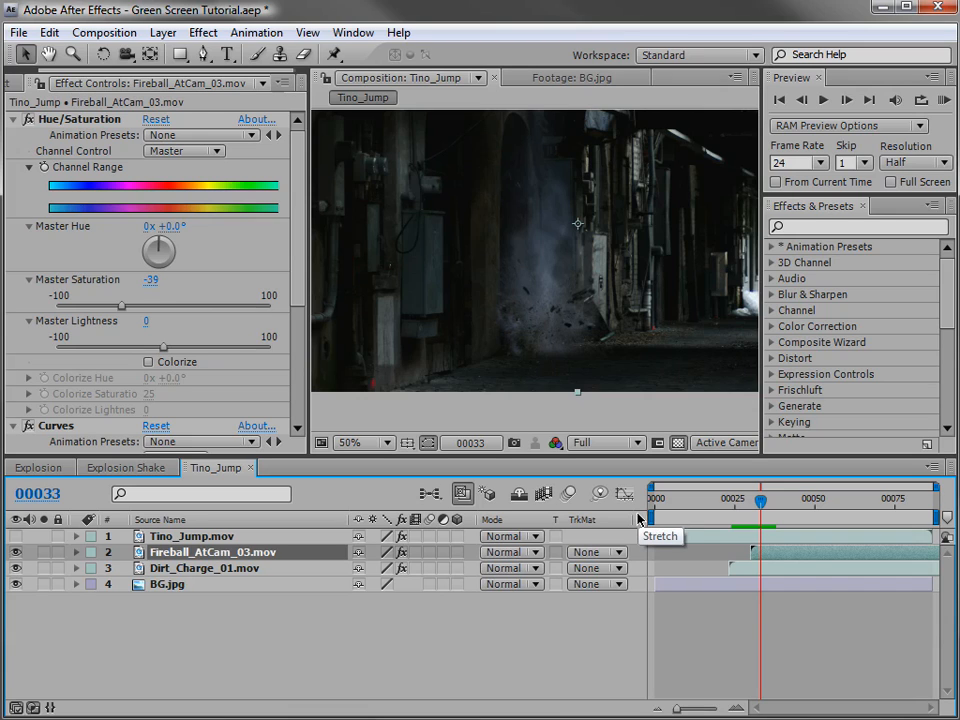
Speed up the Dirt_Charge_01.mov layer by time-stretching it to a factor of 75%, holding the layer in-point.
left_click(759, 568)
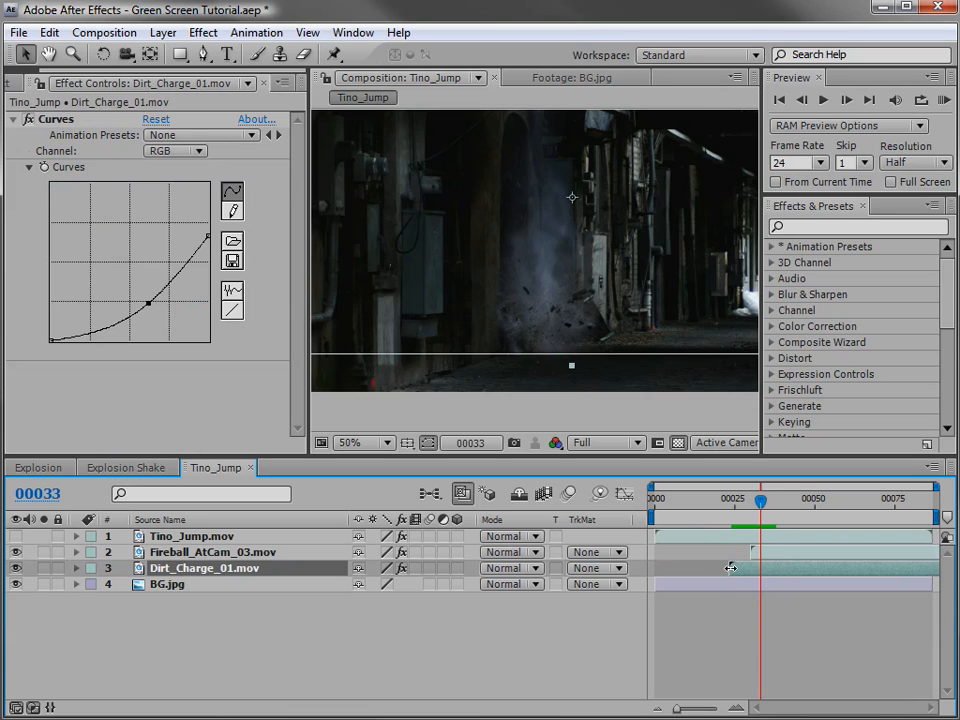
left_click(162, 32)
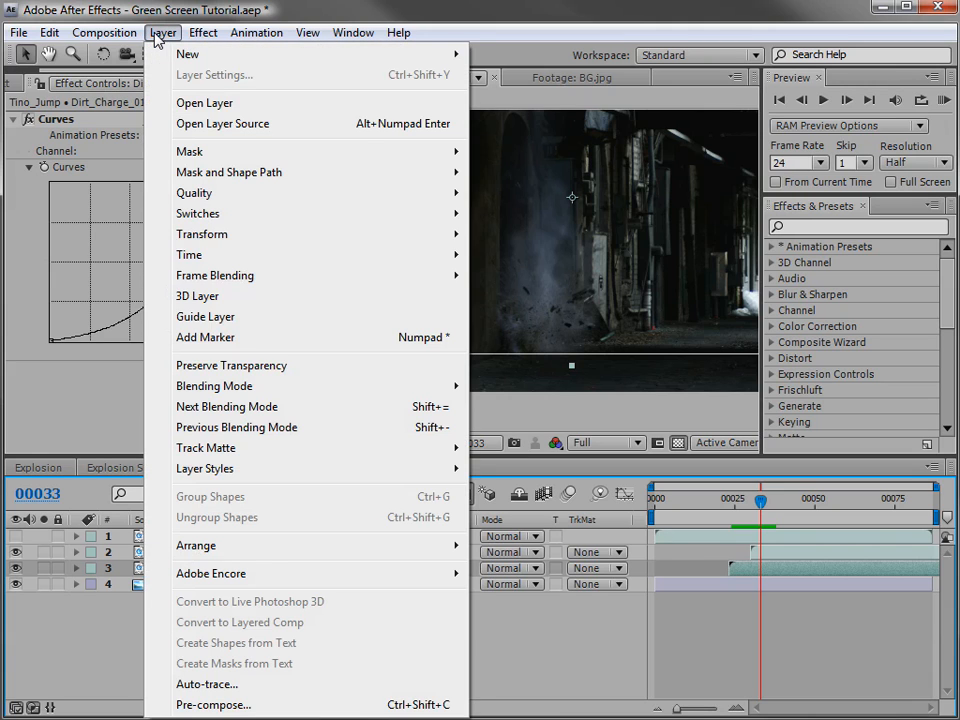
mouse_move(185, 262)
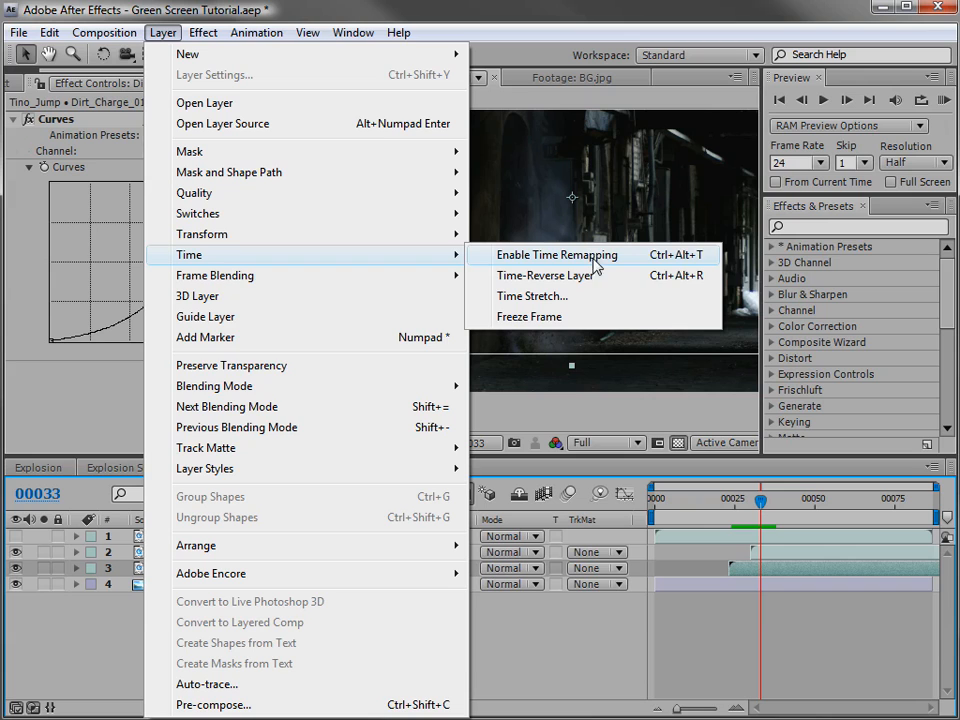
left_click(517, 300)
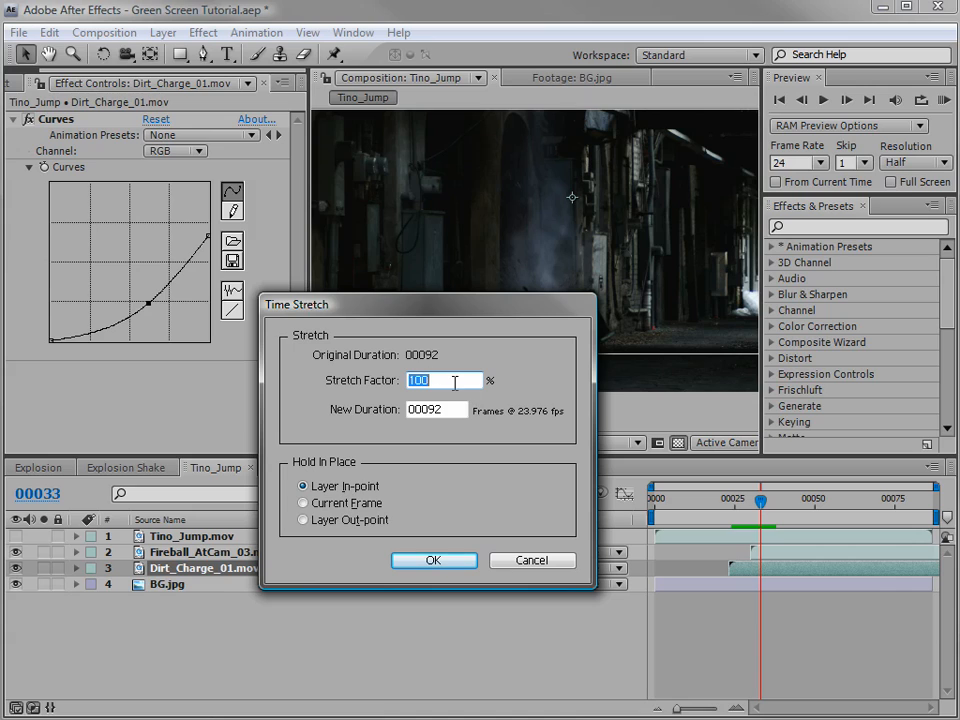
left_click(390, 386)
left_click_drag(449, 380, 390, 391)
type("200")
left_click_drag(455, 380, 368, 383)
type("50")
left_click_drag(425, 381, 379, 392)
type("75")
left_click(433, 560)
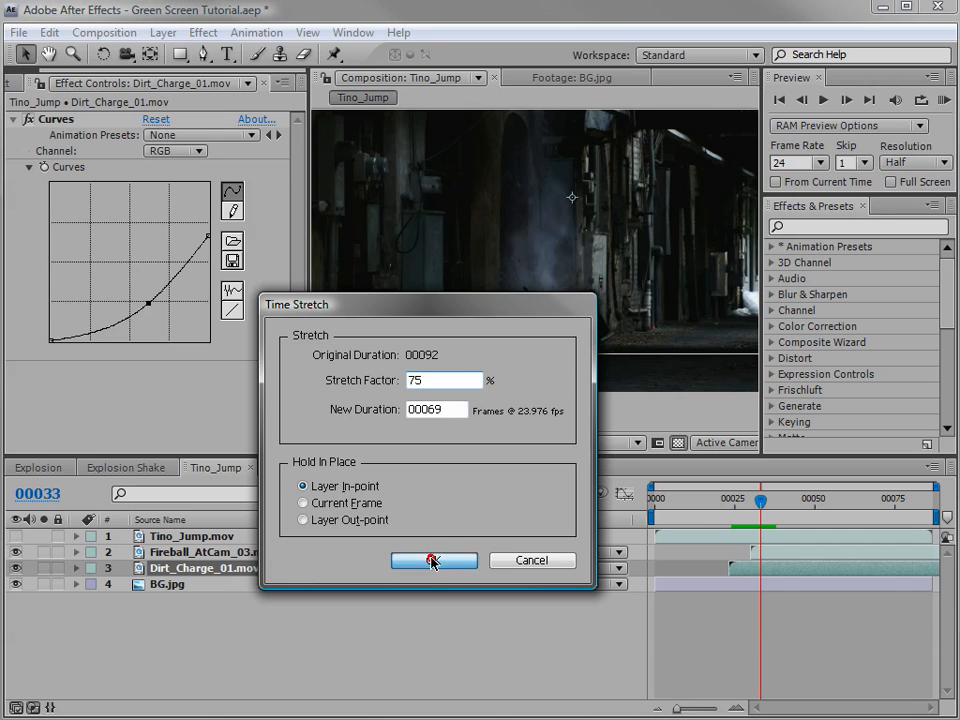
Trim the beginning of the Dirt_Charge_01.mov layer to frame 25, cutting off its initial flash.
left_click(731, 503)
left_click_drag(731, 503, 735, 503)
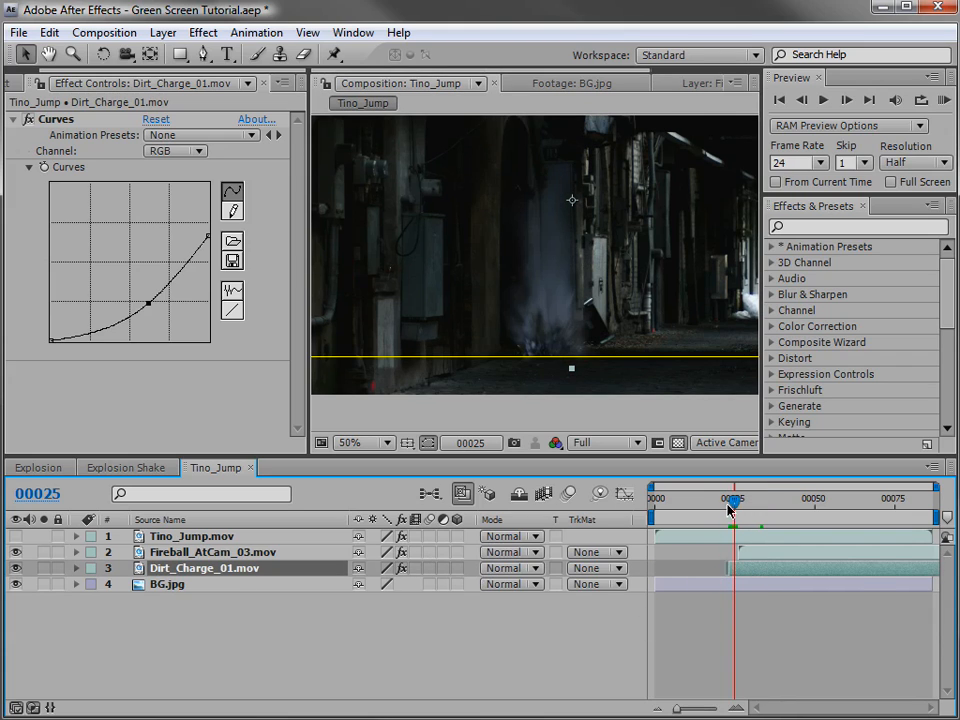
left_click_drag(728, 505, 729, 505)
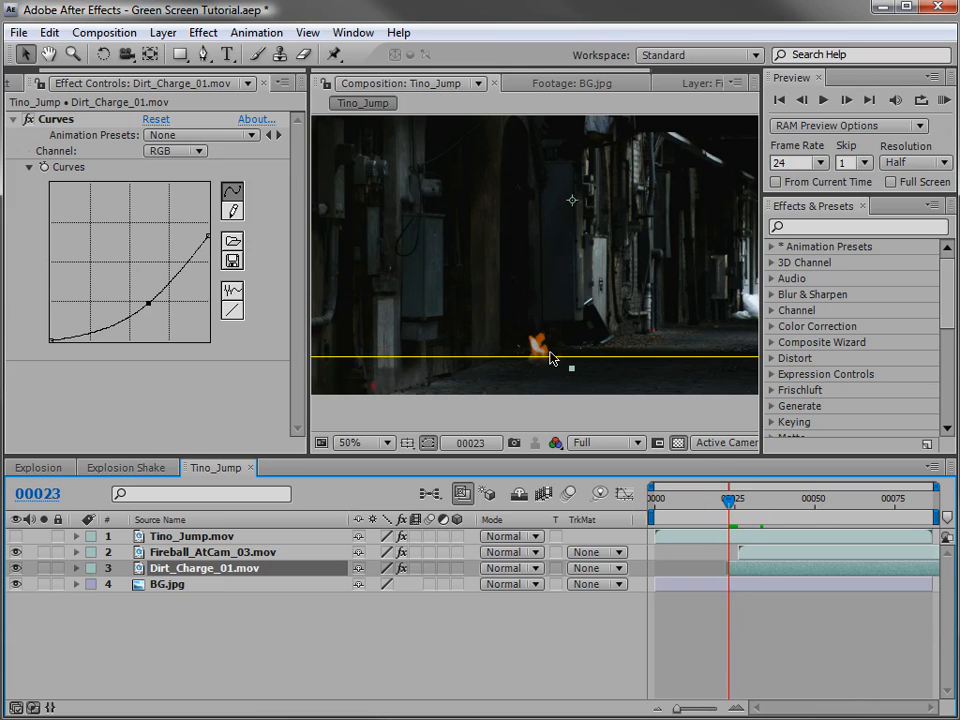
key("equal")
key("equal")
key("equal")
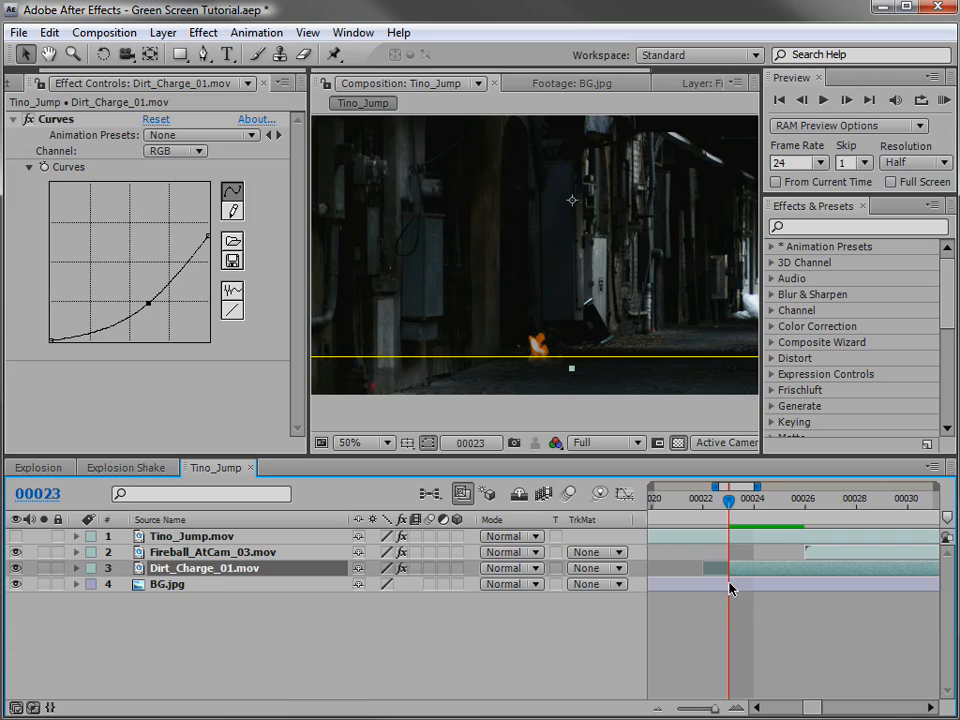
left_click_drag(728, 573, 747, 573)
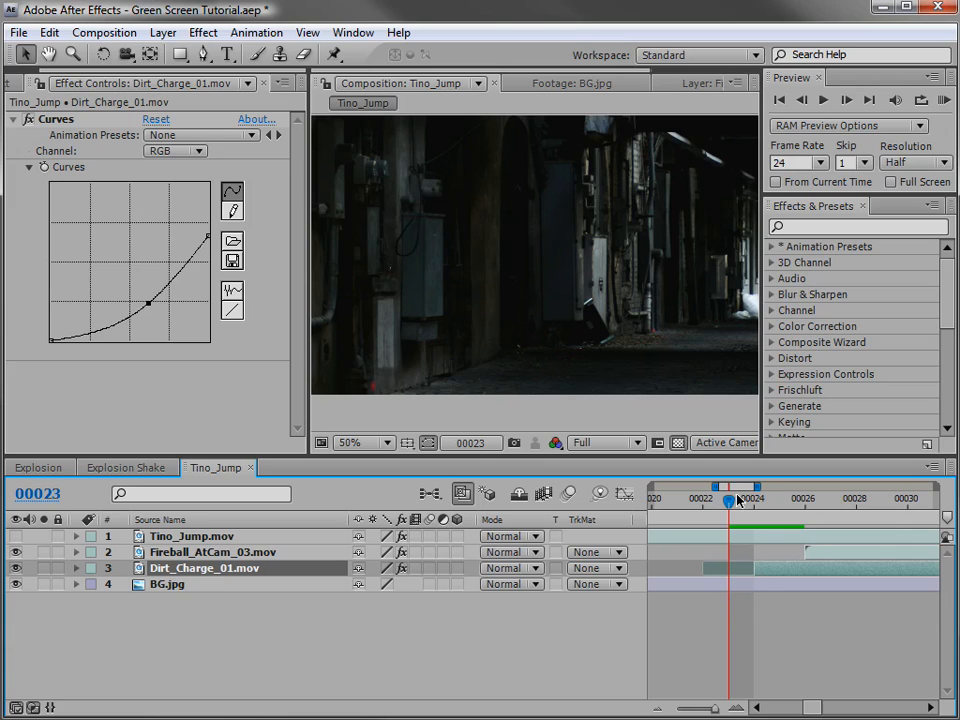
left_click_drag(738, 501, 754, 503)
left_click_drag(756, 568, 771, 566)
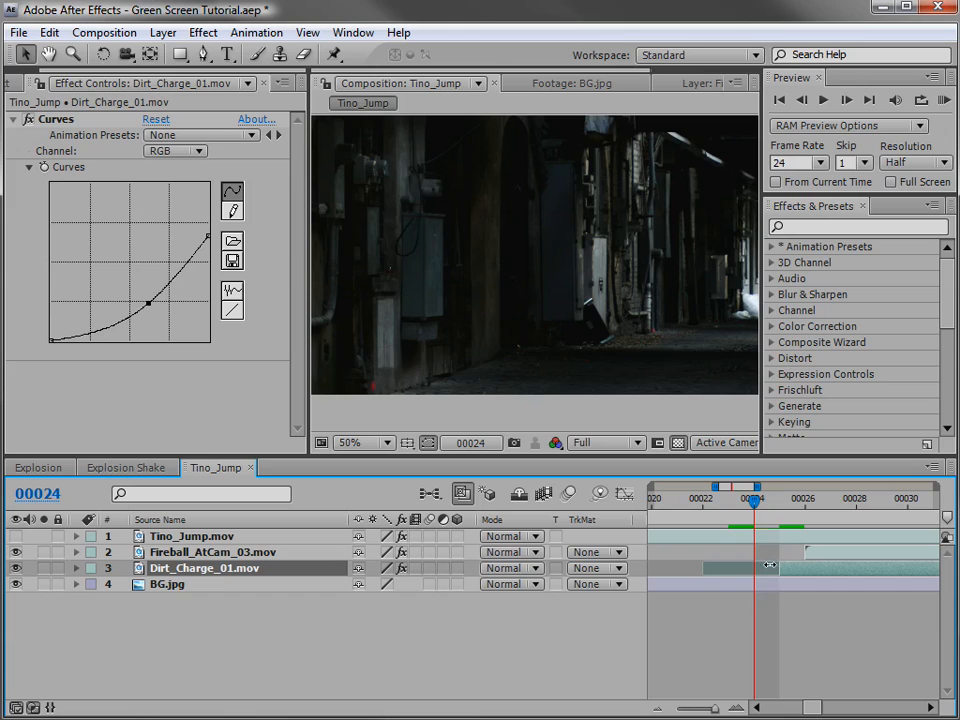
left_click(779, 504)
left_click_drag(772, 507, 807, 516)
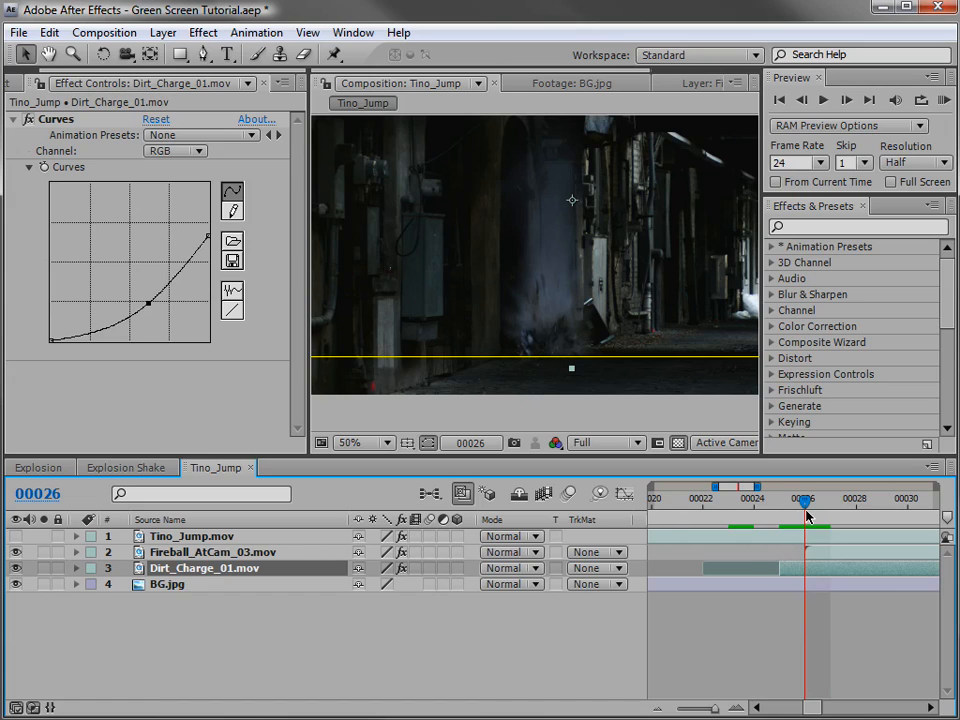
Examine how the trimmed dirt charge and the fireball play together from about frame 26 onward.
key("minus")
left_click_drag(824, 577, 690, 578)
left_click_drag(668, 497, 699, 496)
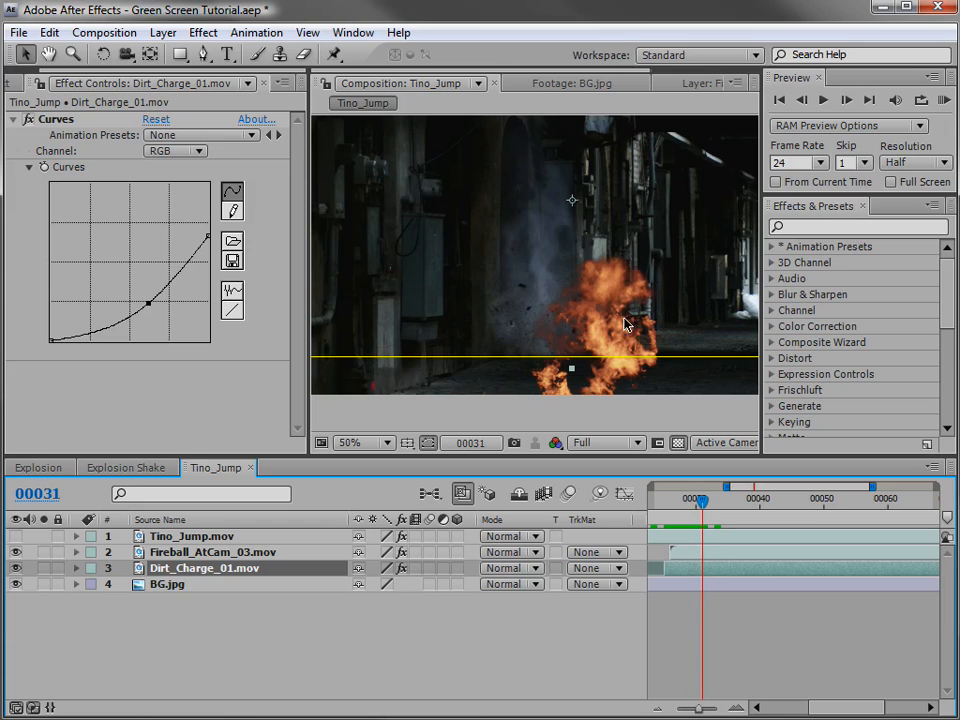
scroll(564, 294, "down", 2)
key("space")
scroll(566, 263, "up", 2)
key("semicolon")
Make the Tino_Jump.mov layer visible again and check the full composite at frames 52 to 64.
left_click_drag(752, 500, 821, 507)
left_click(17, 537)
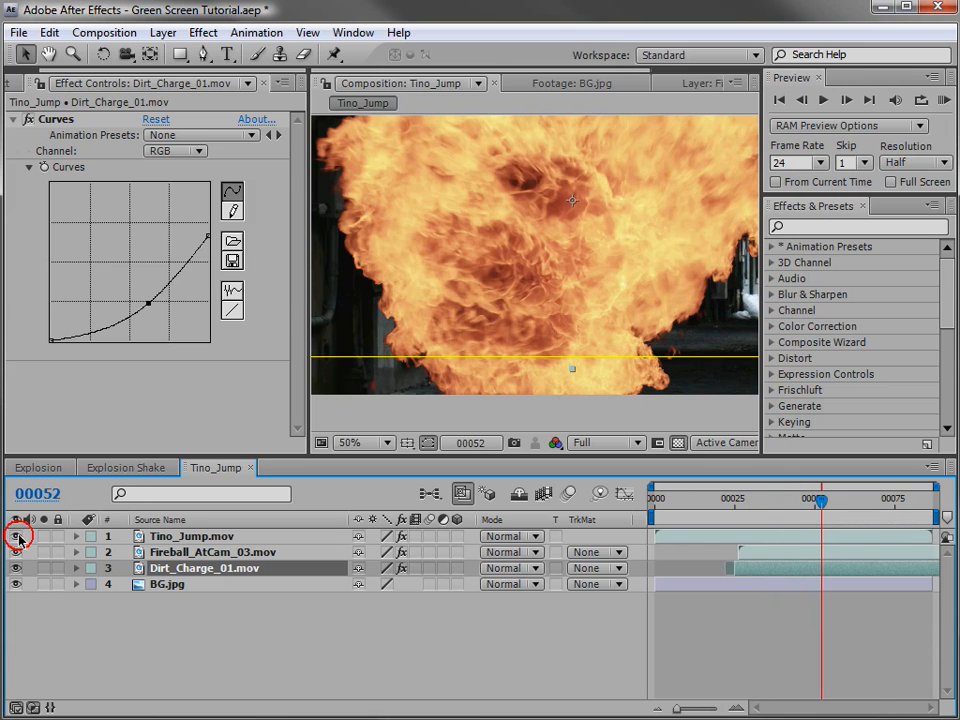
scroll(572, 302, "down", 2)
left_click(856, 511)
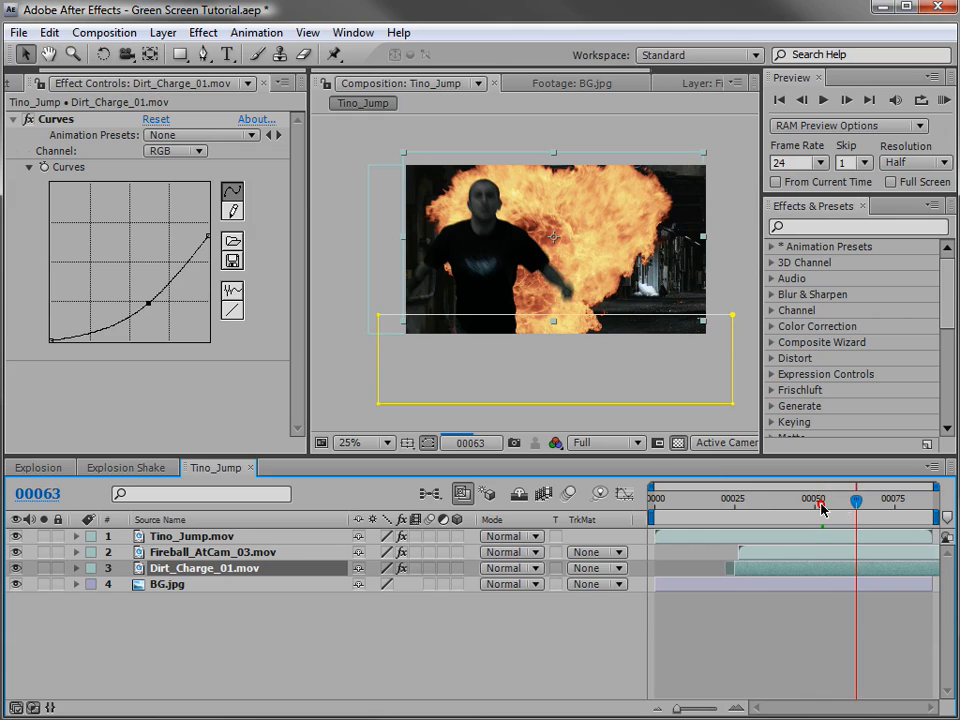
key("Page_Down")
Create a new adjustment layer above all the layers of the Tino_Jump composition.
left_click(756, 664)
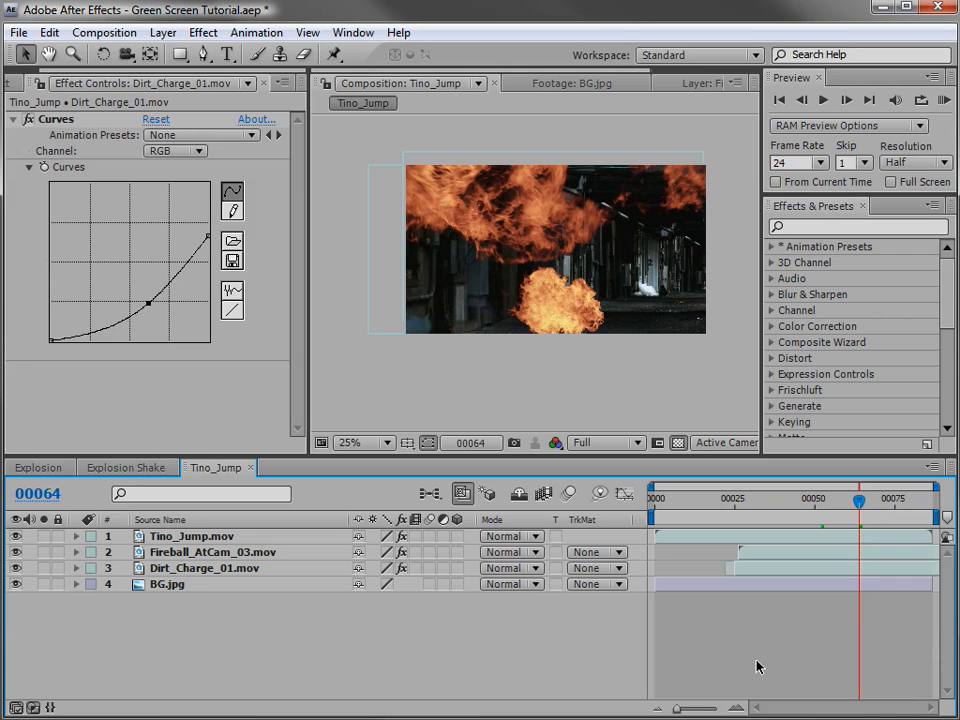
left_click(175, 37)
mouse_move(171, 57)
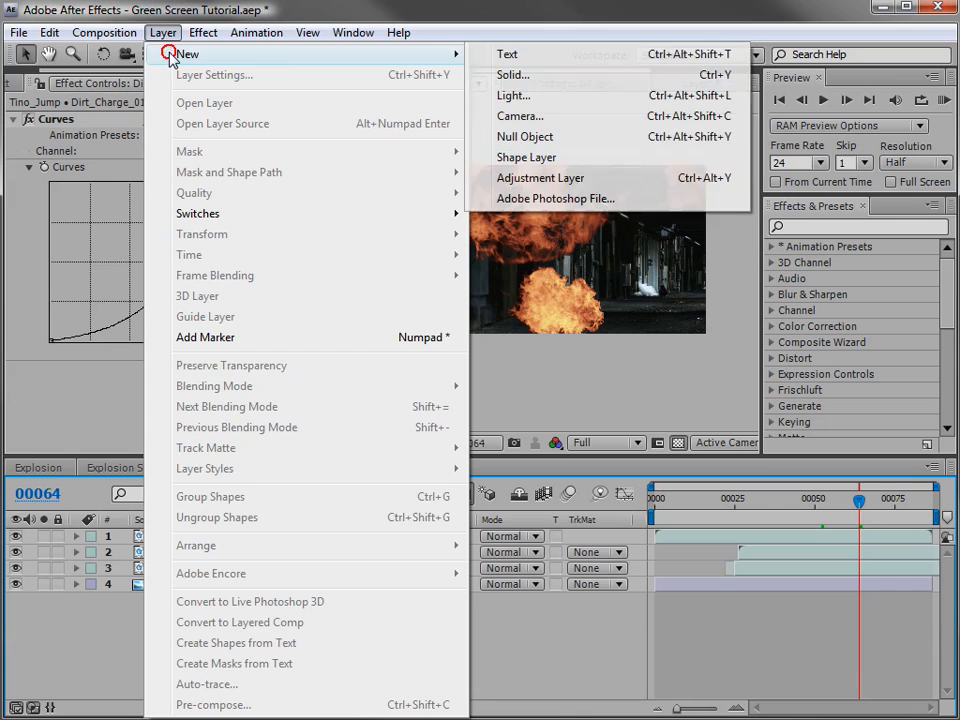
left_click(549, 178)
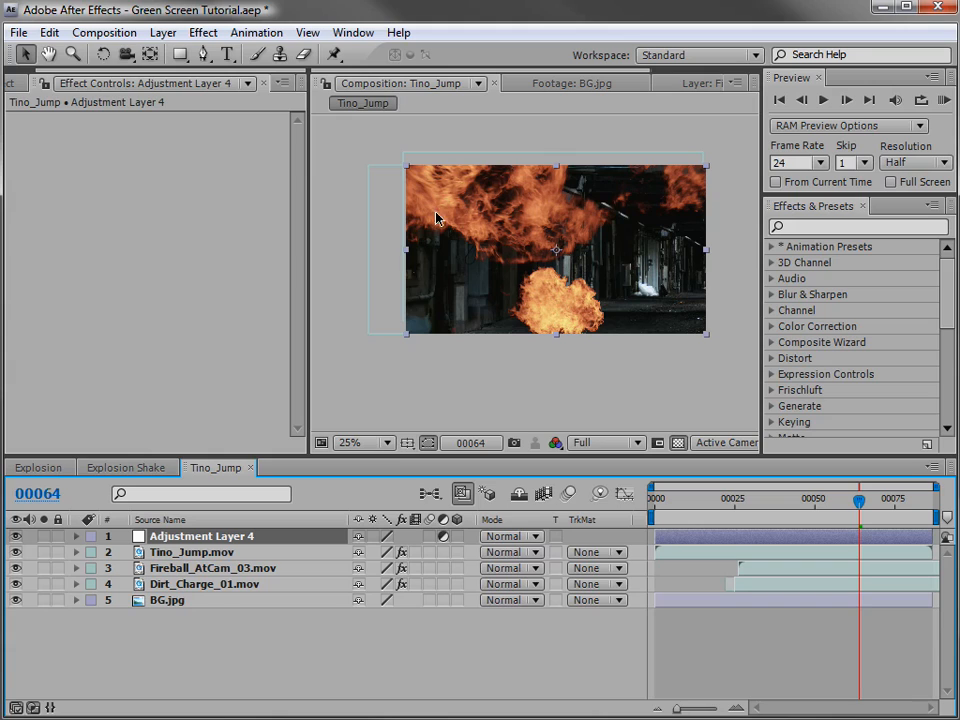
Apply a Glow effect to Adjustment Layer 4 and set its Glow Radius to 203 while viewing frame 46.
left_click(203, 33)
mouse_move(242, 516)
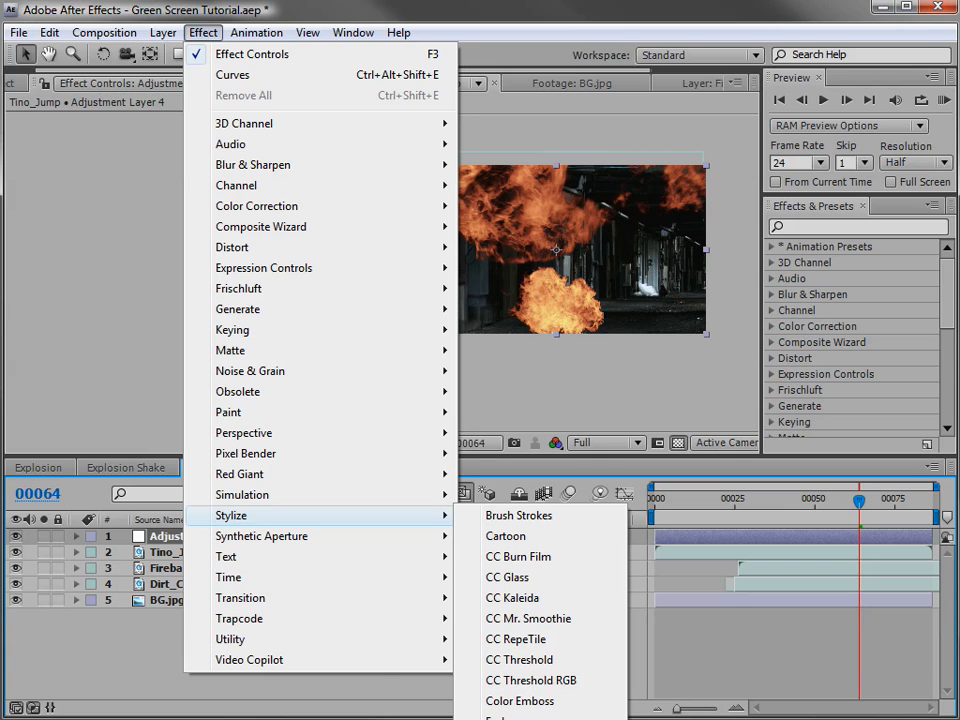
left_click(498, 719)
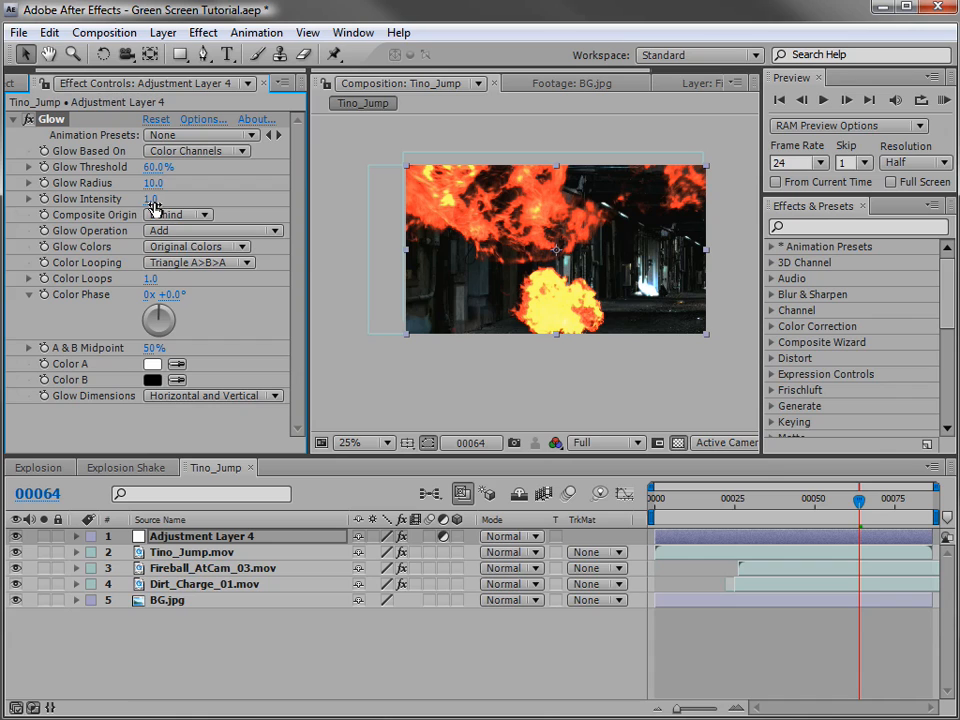
left_click_drag(808, 503, 803, 508)
scroll(512, 290, "up", 2)
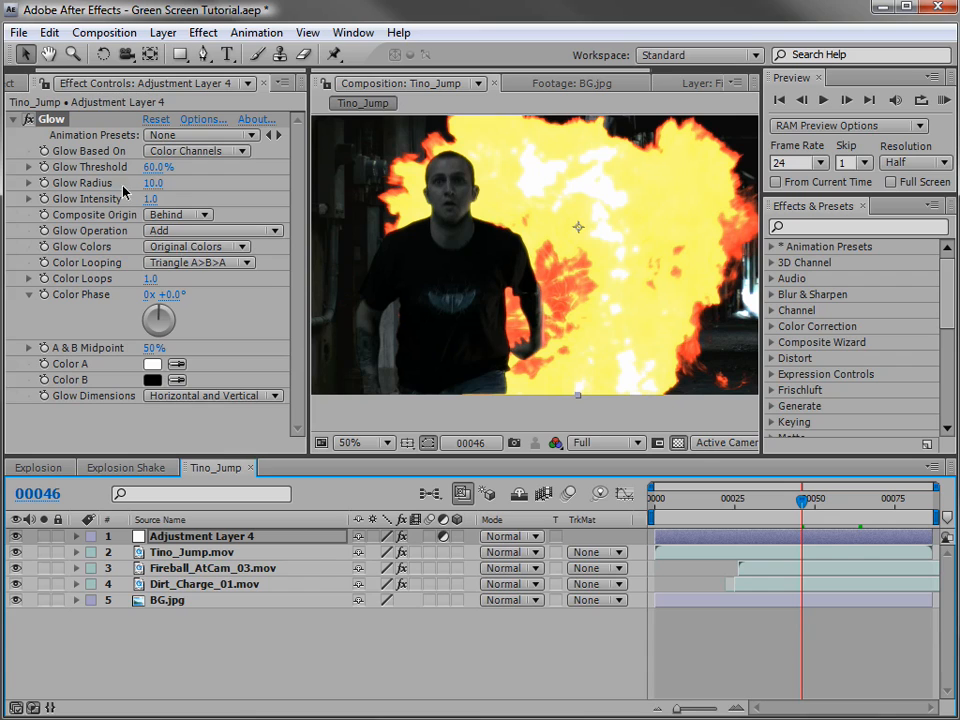
left_click_drag(153, 183, 345, 178)
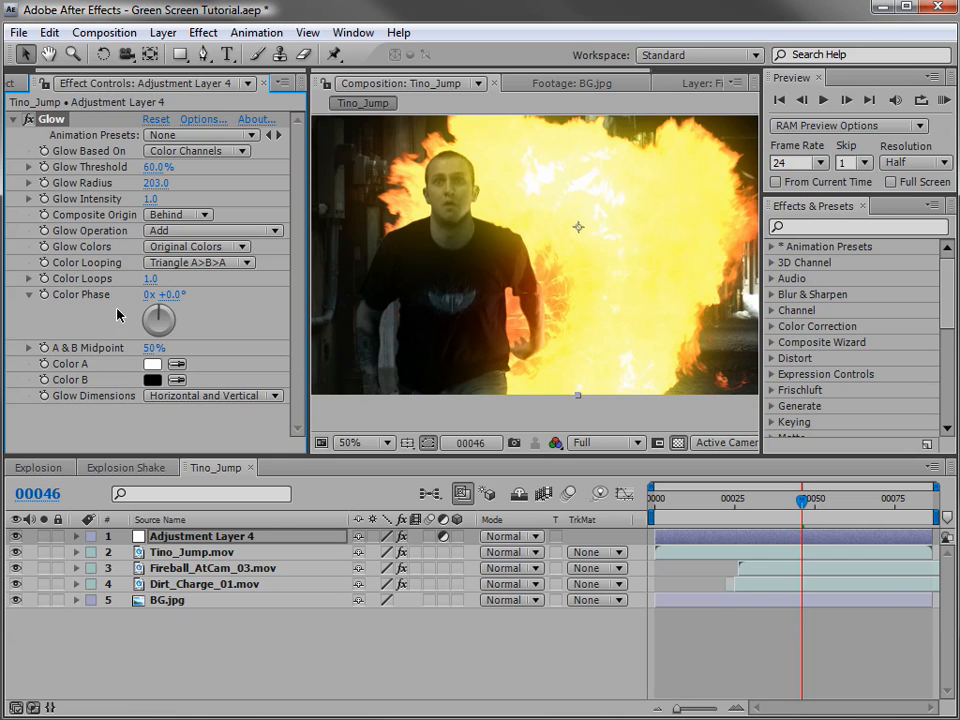
Set the Glow effect's Color A to a light orange and Color B to a darker brownish orange.
left_click(152, 364)
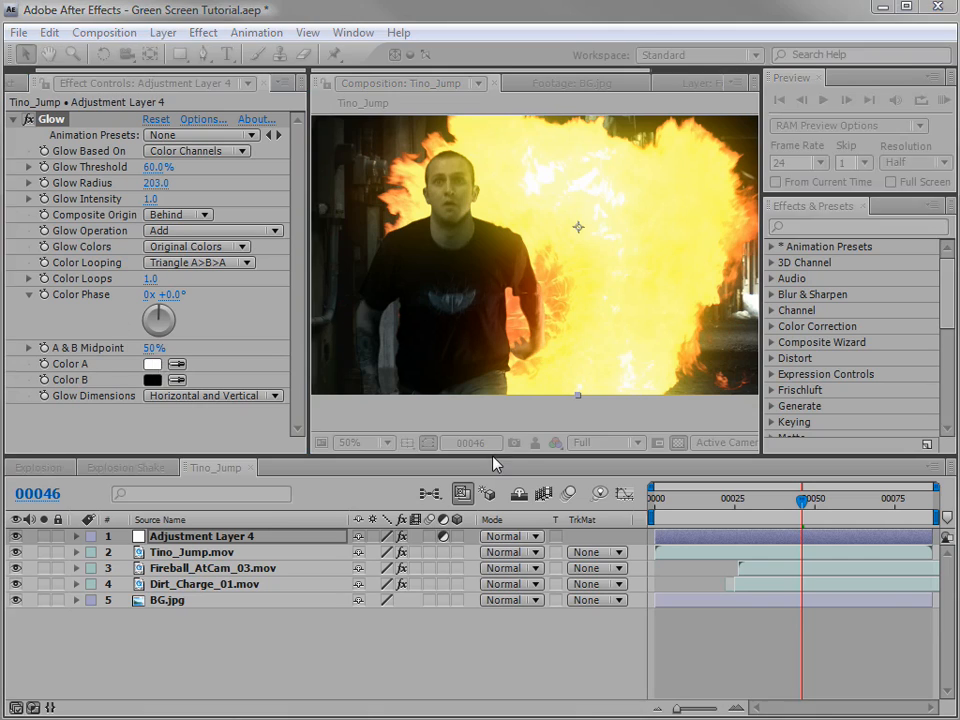
mouse_move(428, 284)
left_mouse_down()
mouse_move(350, 279)
mouse_move(360, 317)
mouse_move(317, 321)
mouse_move(377, 349)
mouse_move(386, 416)
mouse_move(383, 391)
left_mouse_up()
left_click(486, 526)
left_click(626, 311)
left_click(152, 380)
left_click(485, 528)
left_click(486, 536)
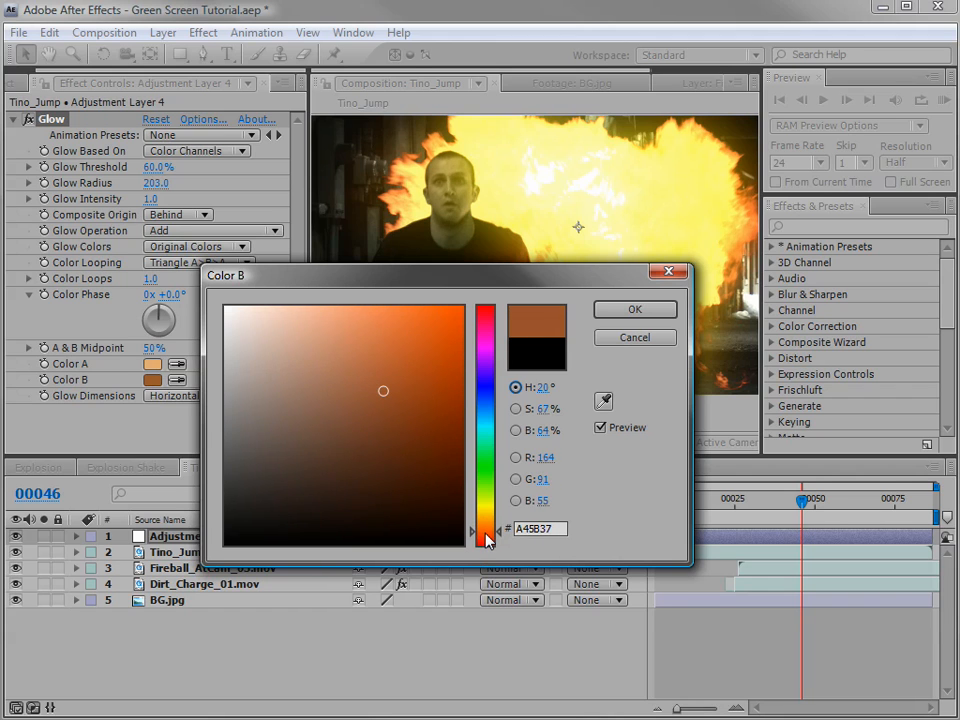
left_click(633, 312)
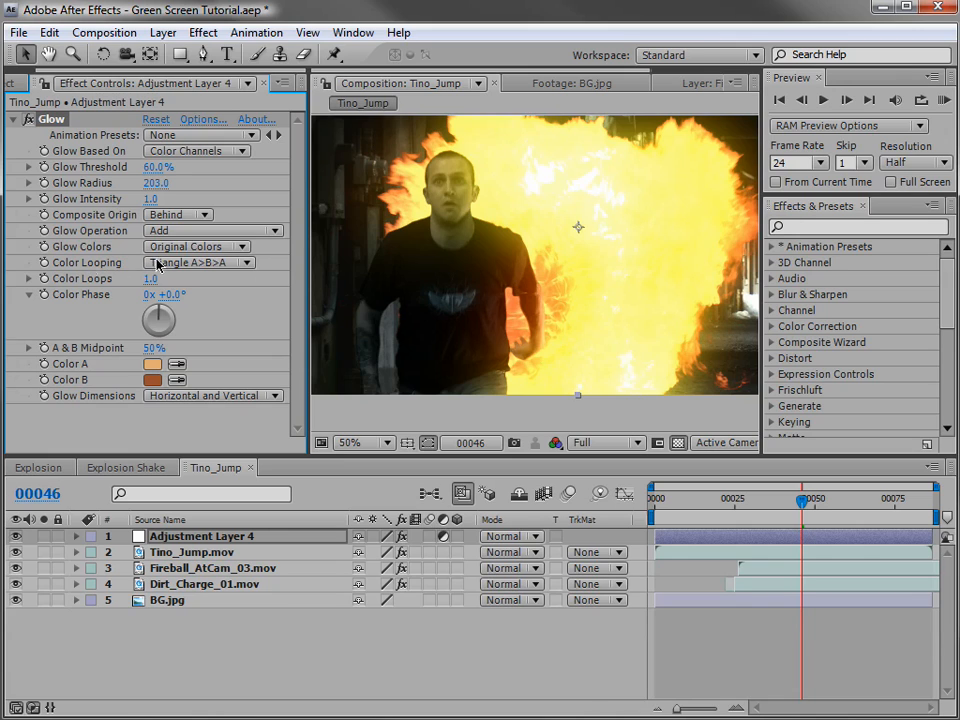
Switch the Glow Colors to A & B Colors, raise Glow Intensity to 1.9, and check the look through frame 60.
left_click(241, 248)
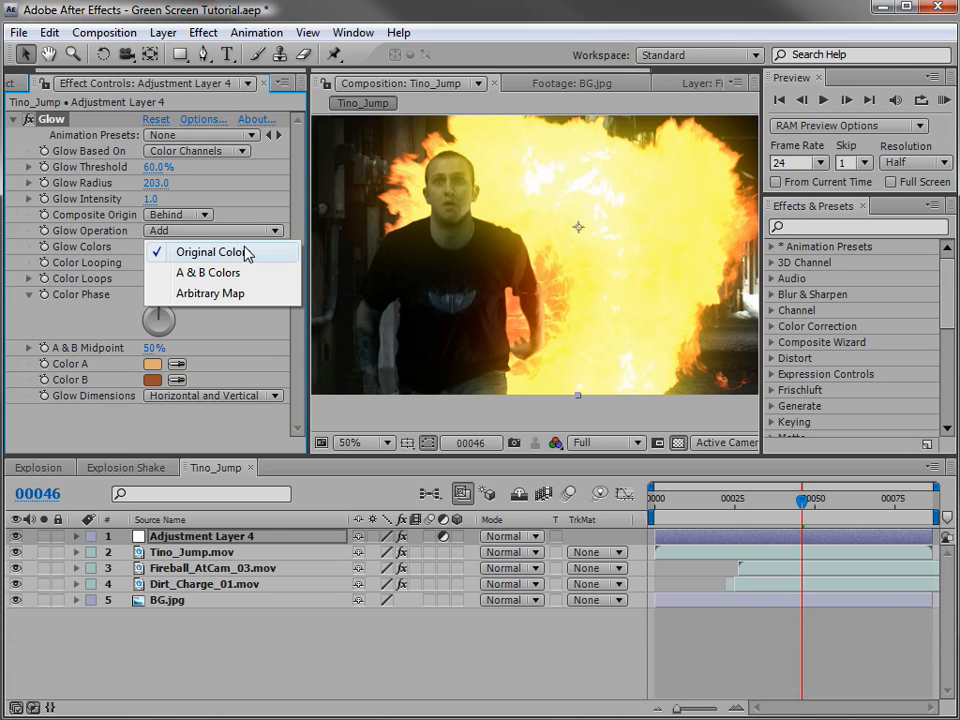
left_click(240, 274)
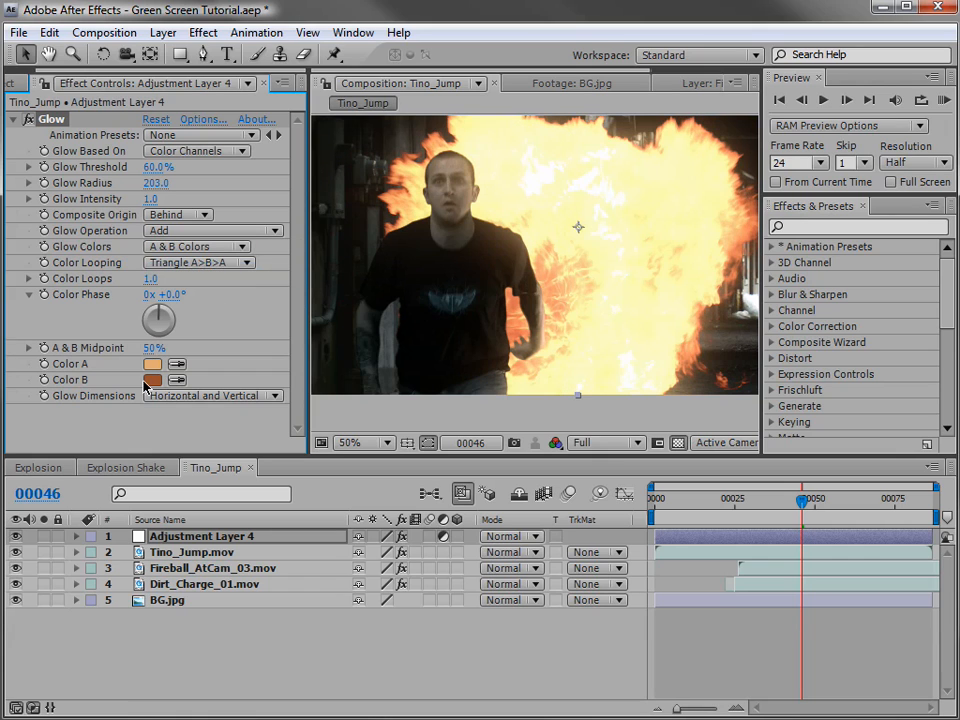
left_click_drag(150, 198, 200, 198)
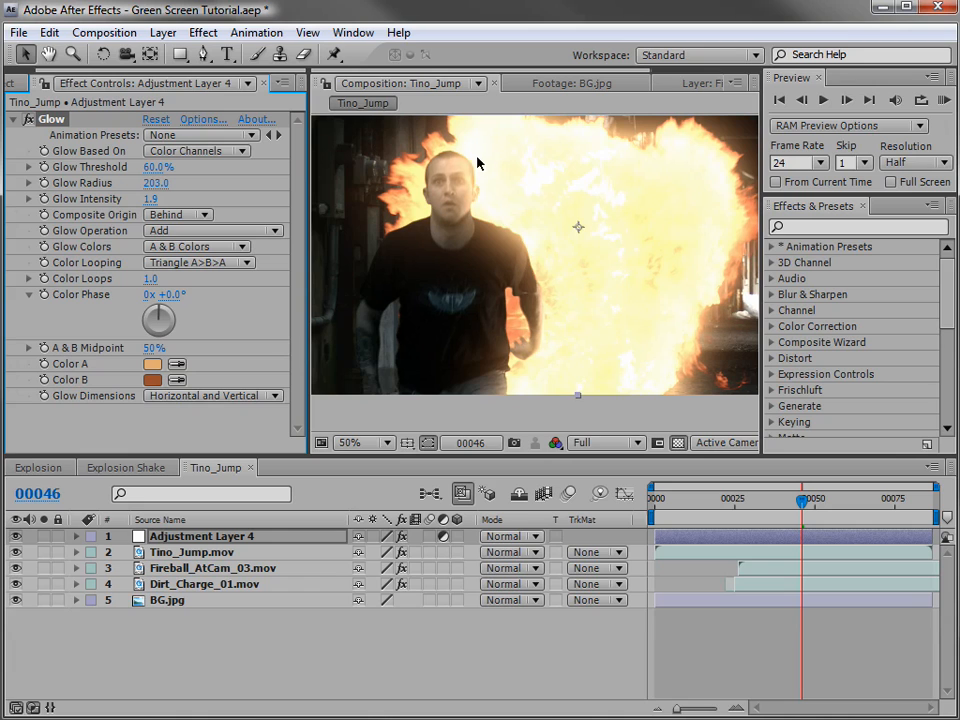
left_click_drag(801, 503, 852, 502)
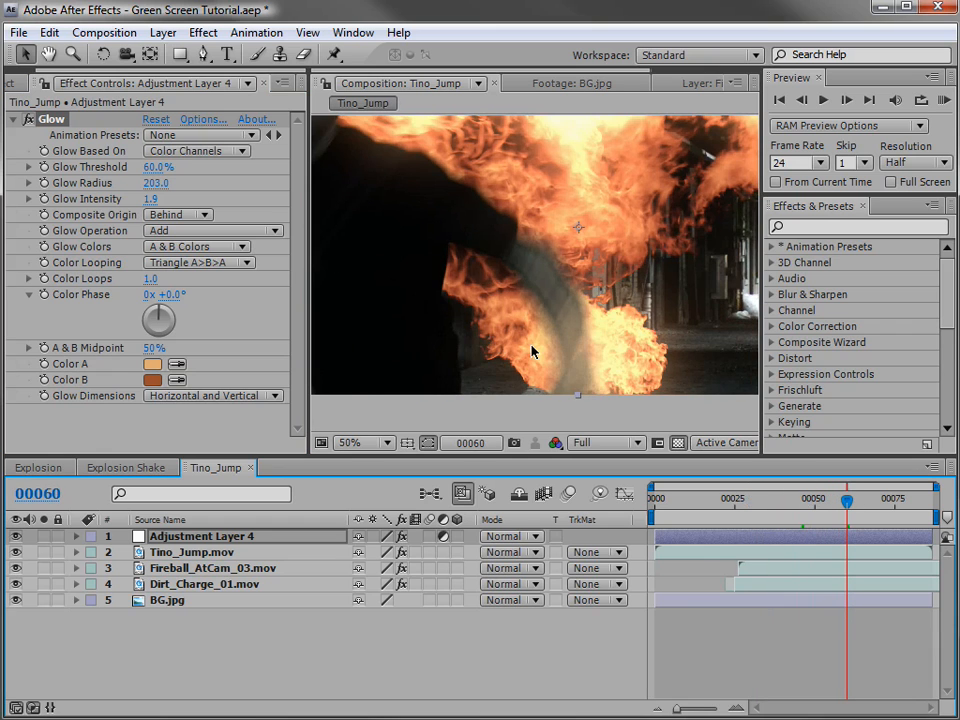
Duplicate the Fireball_AtCam_03.mov layer and shift the upper copy to start at about frame 38.
key("comma")
left_click(243, 567)
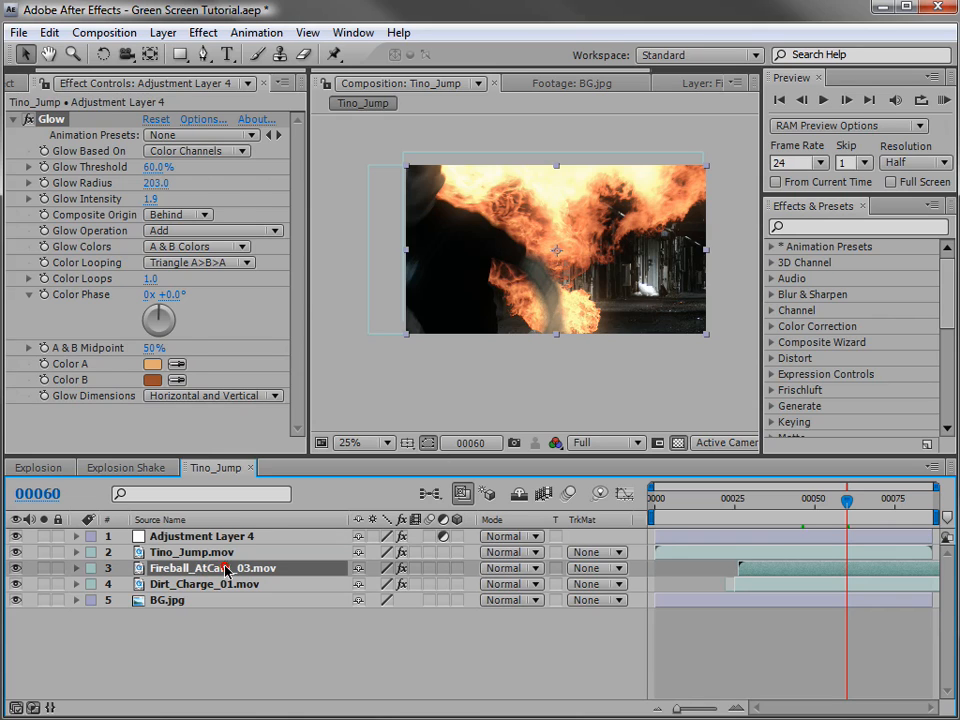
left_click(192, 619)
left_click(168, 569)
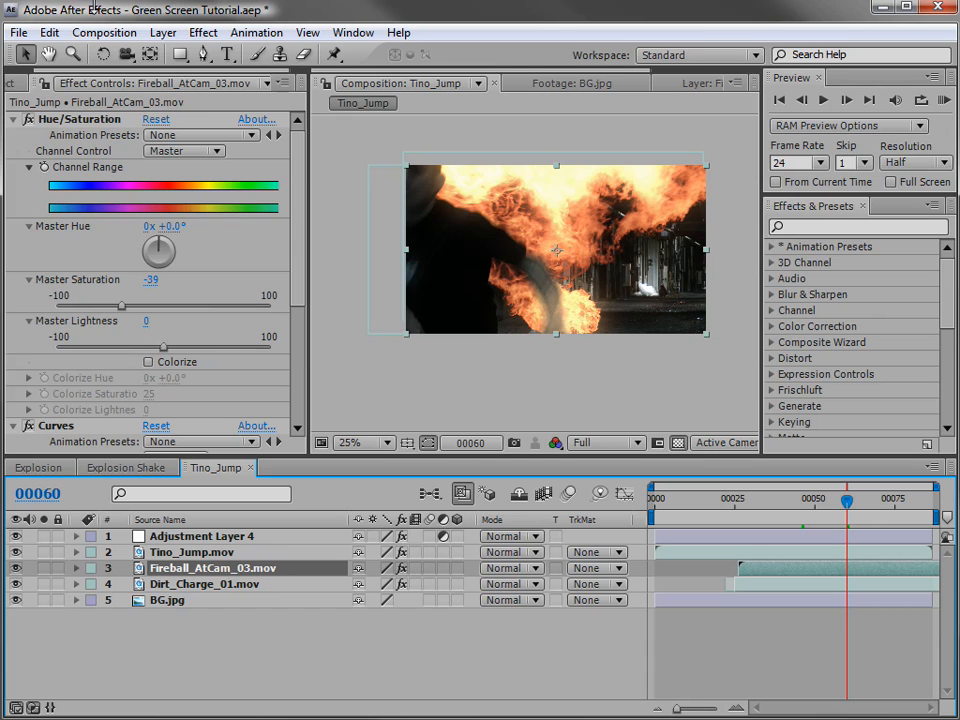
left_click(48, 32)
left_click(93, 234)
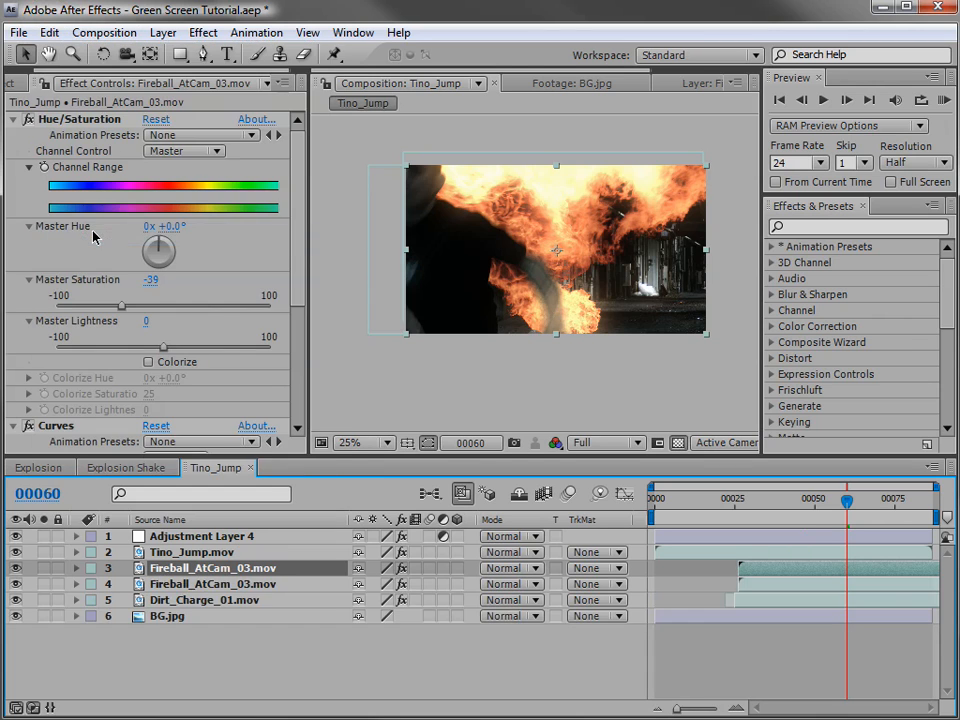
left_click_drag(744, 569, 778, 569)
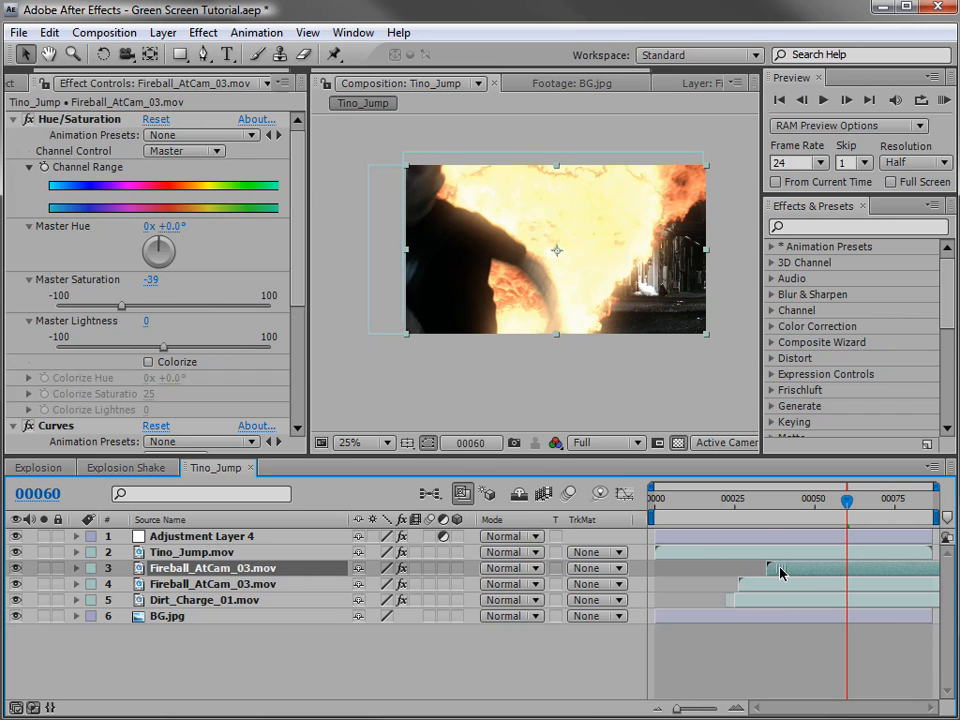
Enlarge the upper fireball copy beyond the frame, set its blending mode to Add, and reposition it in the shot.
left_click_drag(707, 334, 832, 438)
left_click(504, 568)
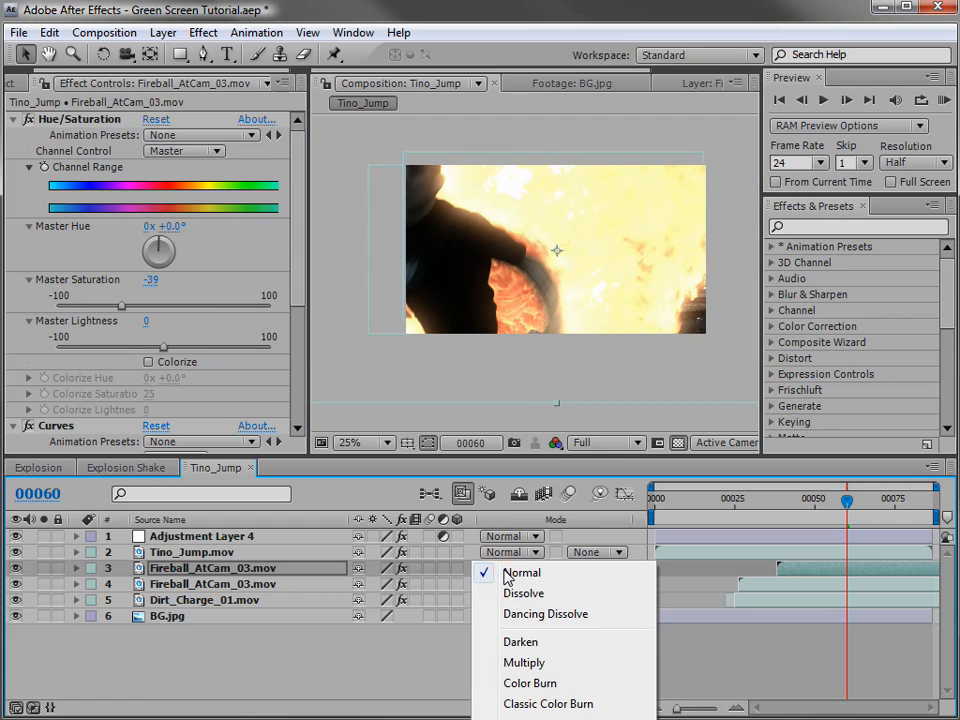
left_click(520, 719)
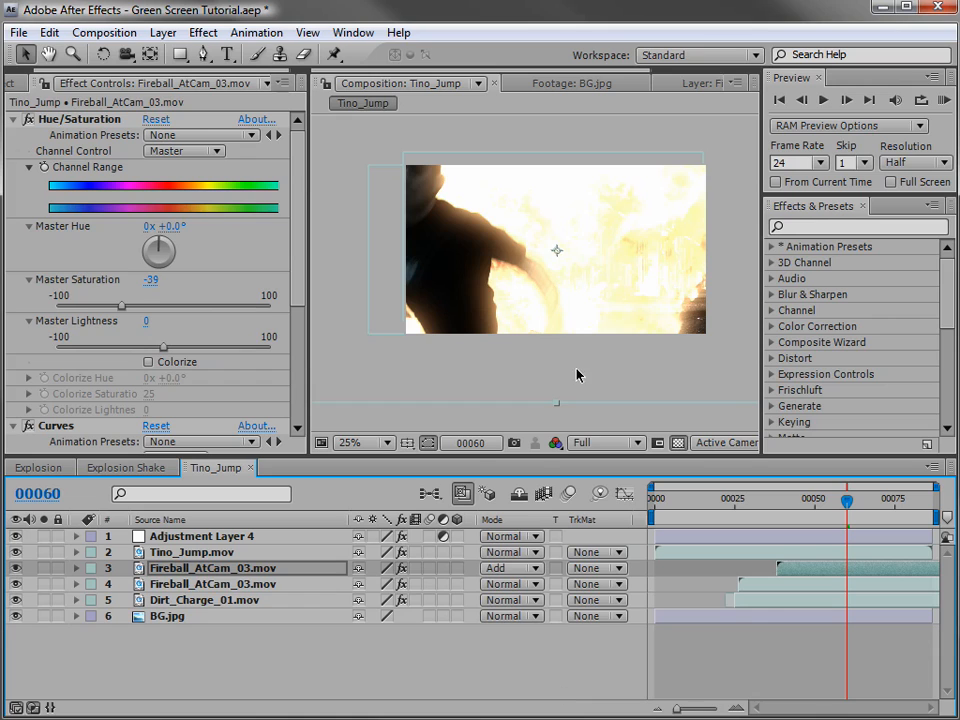
left_click_drag(485, 255, 523, 297)
Delay the upper fireball copy a few more frames and scrub through the explosion to check its timing.
mouse_move(849, 502)
left_mouse_down()
mouse_move(813, 515)
mouse_move(838, 503)
left_mouse_up()
left_click_drag(786, 576, 807, 572)
left_click_drag(754, 508, 883, 494)
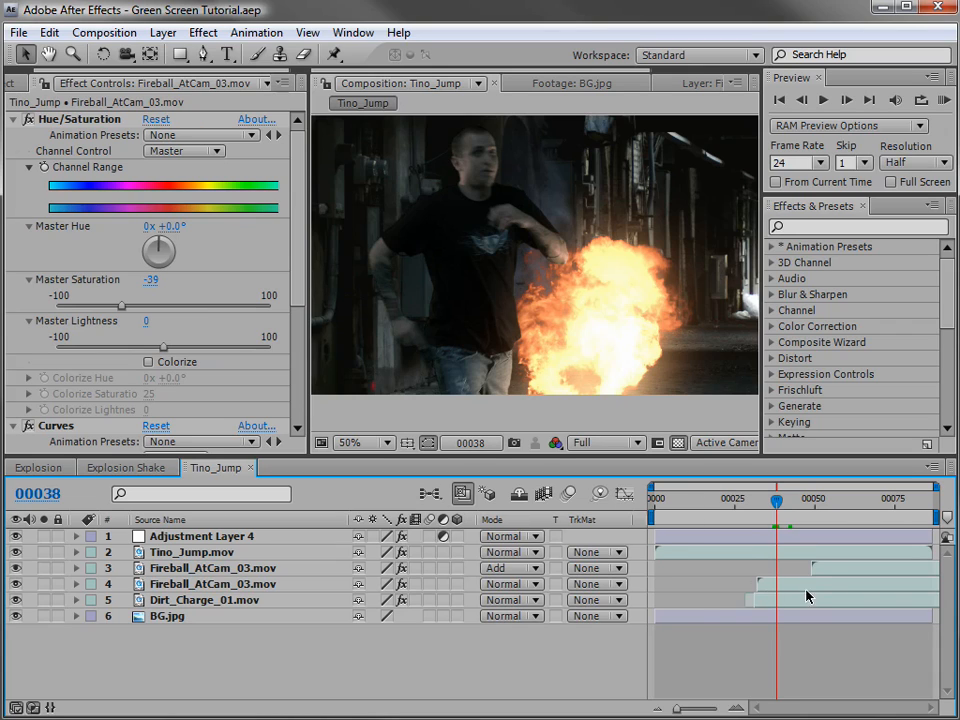
Extend the Tino_Jump composition's duration to 300 frames.
left_click(104, 33)
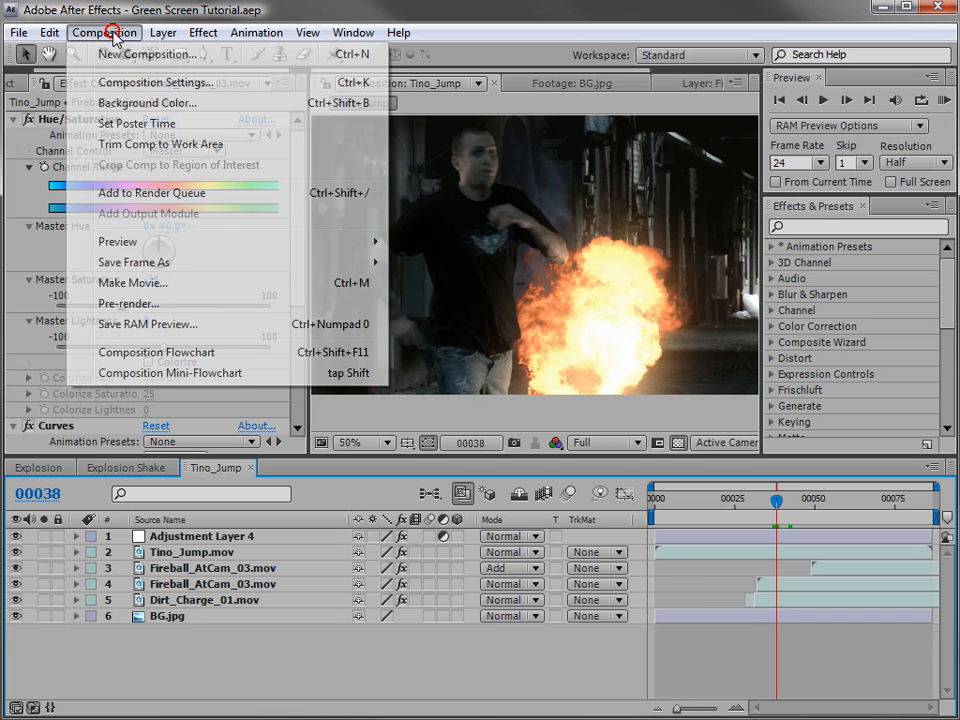
left_click(265, 85)
left_click_drag(843, 650, 452, 235)
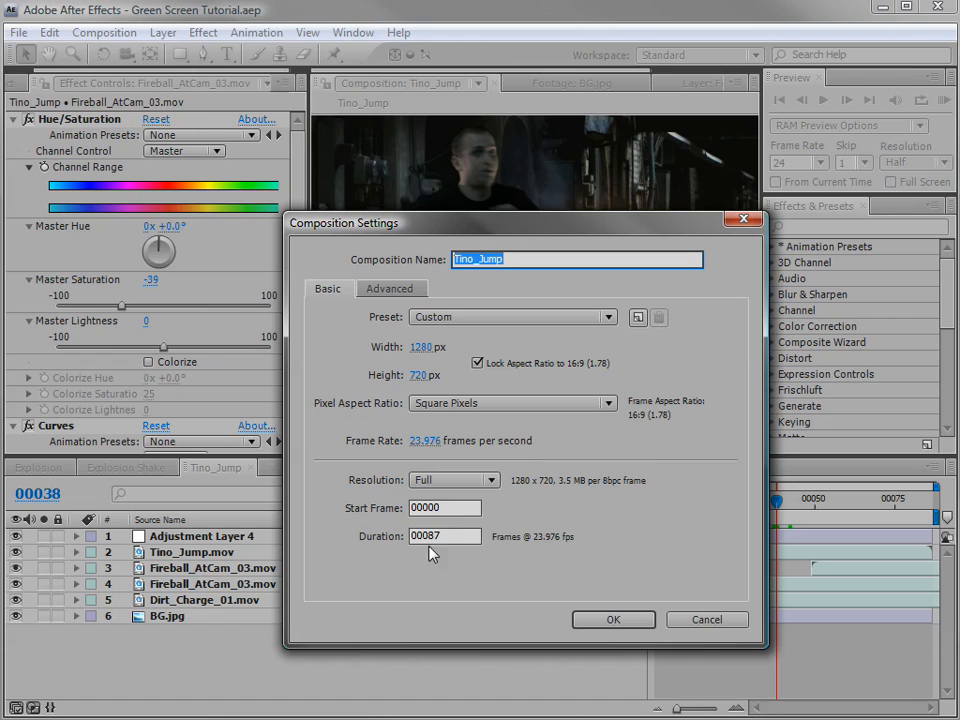
left_click_drag(431, 536, 477, 536)
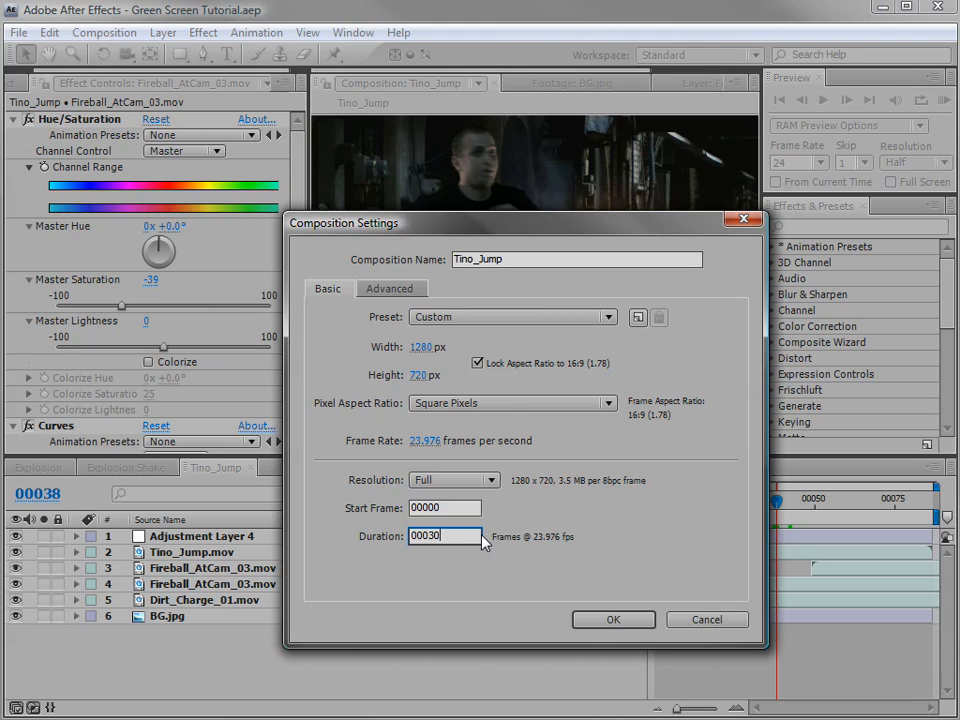
left_click(605, 622)
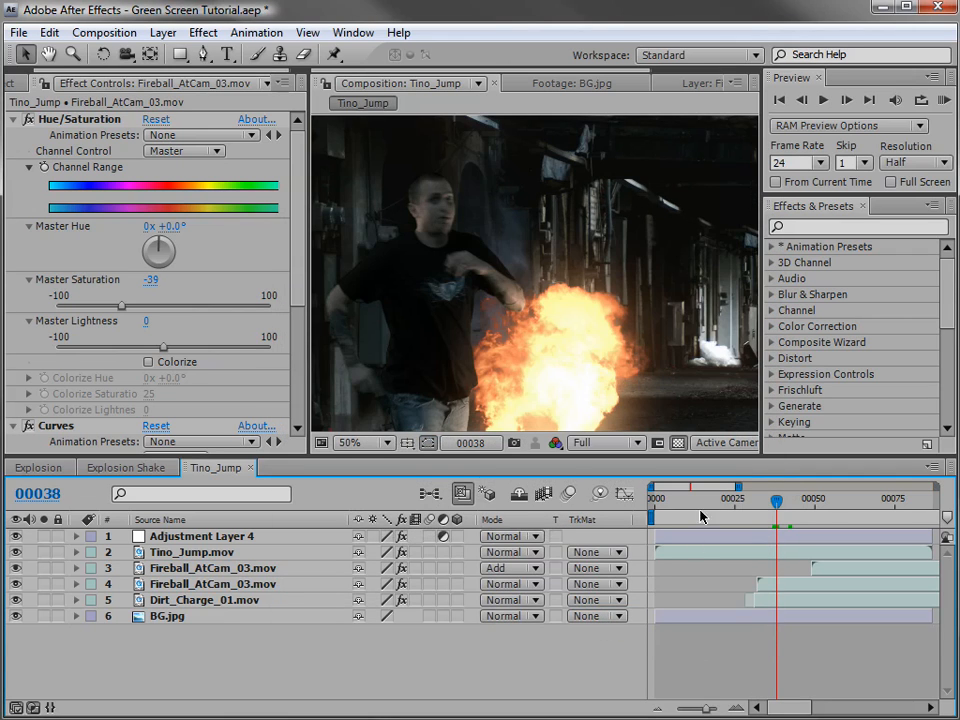
Extend the BG.jpg layer to the end of the lengthened composition and check the fire around frame 121.
left_click(659, 710)
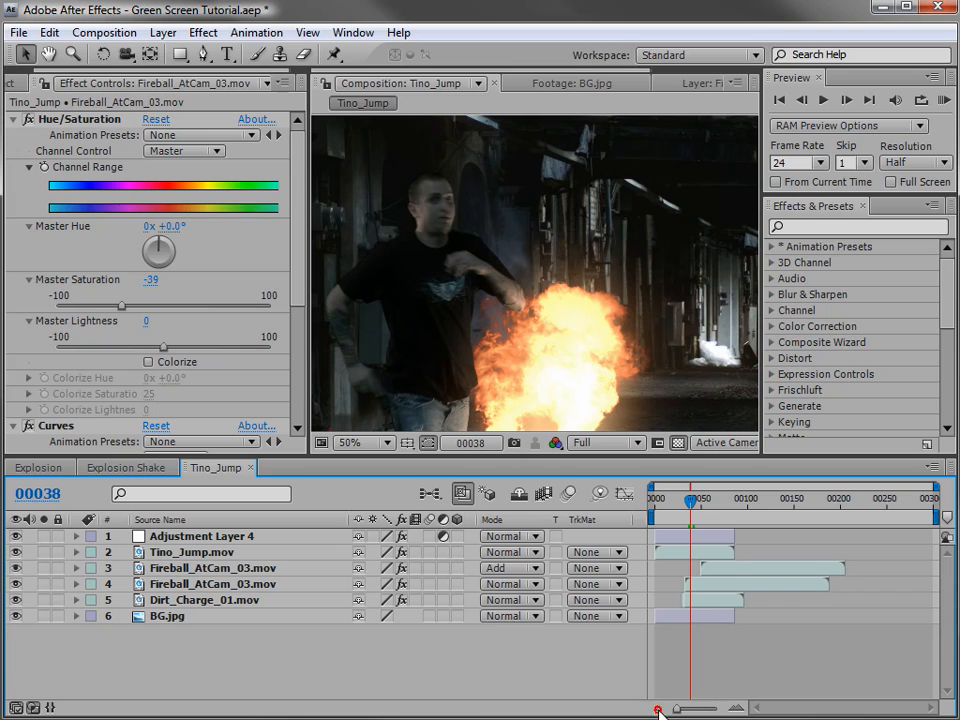
left_click(712, 499)
left_click_drag(733, 616, 930, 616)
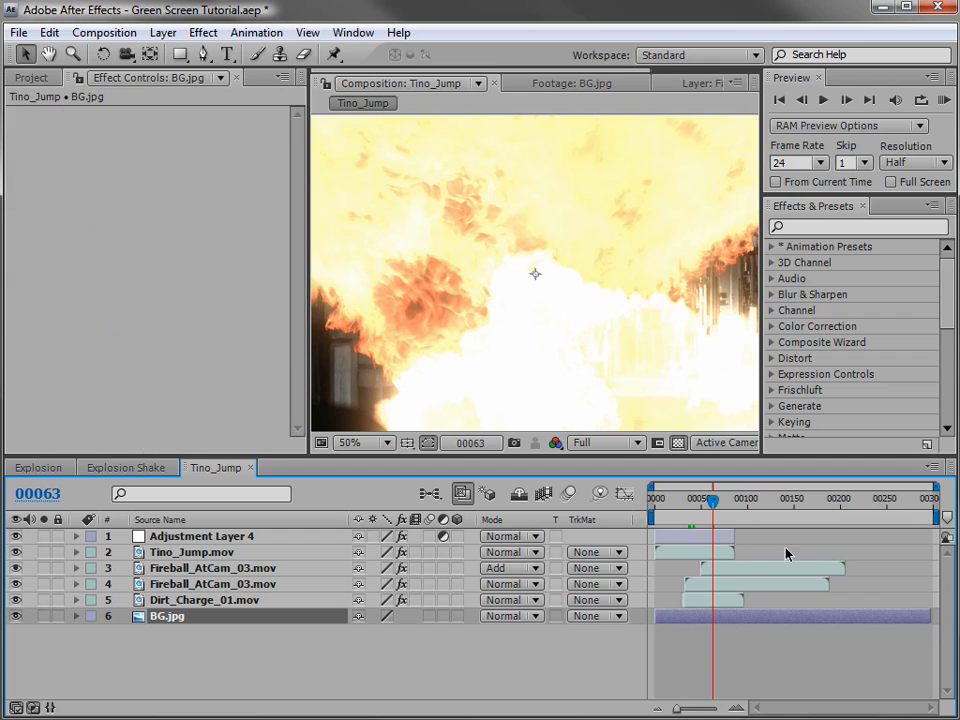
left_click_drag(720, 507, 767, 506)
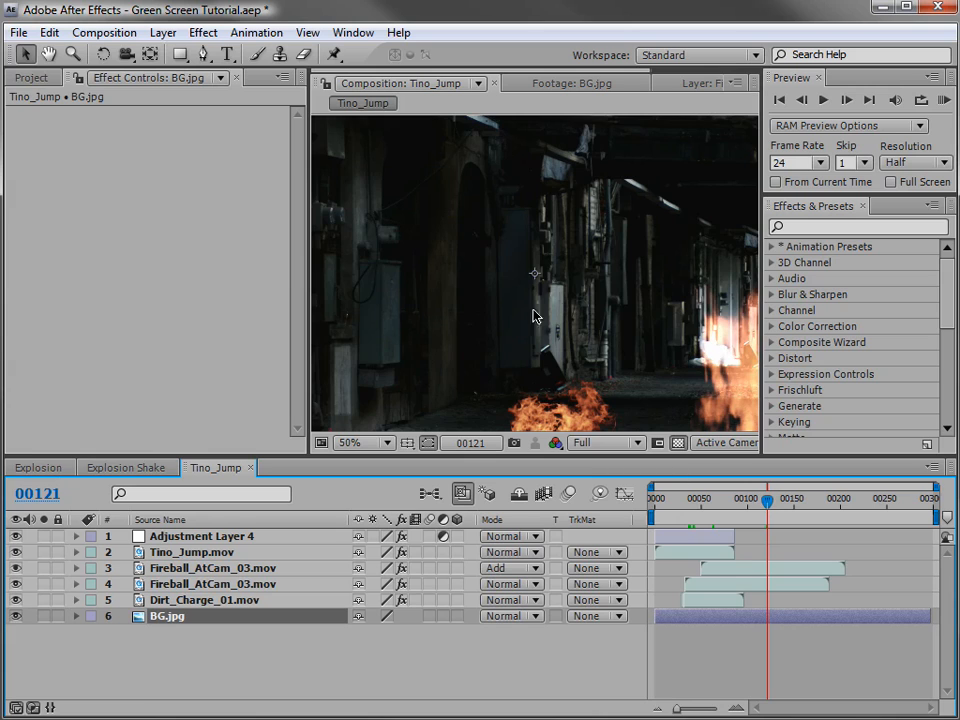
key("comma")
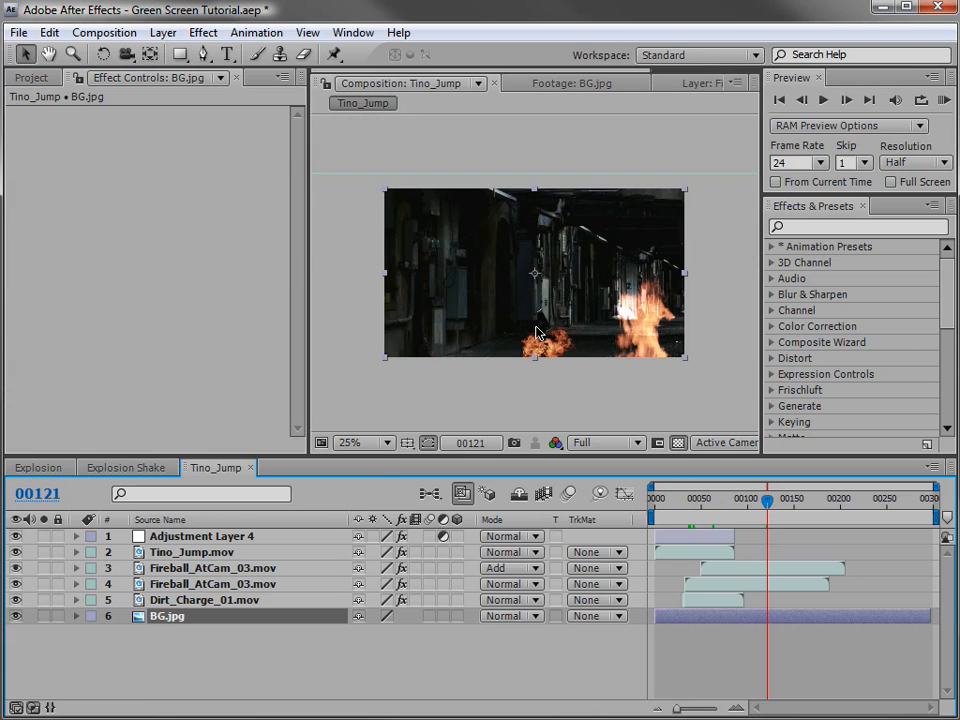
Preview the Dust_AtCam_03.mov footage and add it to the Tino_Jump composition, starting at about frame 38.
left_click(30, 77)
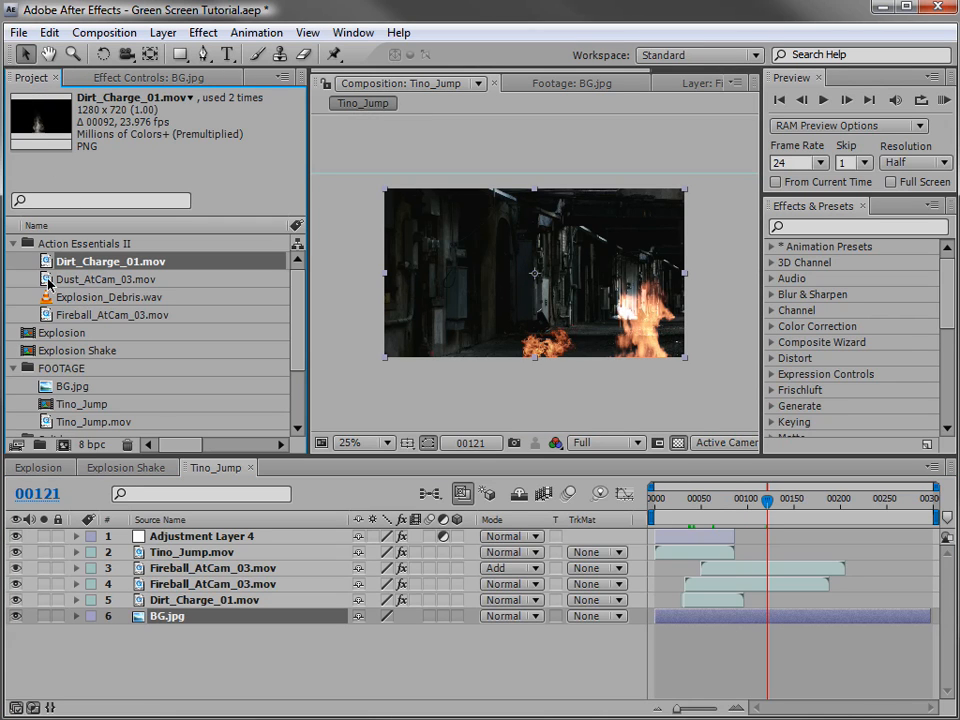
double_click(100, 279)
left_click_drag(342, 401, 437, 403)
scroll(487, 294, "down", 2)
left_click_drag(100, 282, 711, 600)
left_click_drag(714, 501, 781, 510)
Restack the Dust_AtCam_03.mov layer between the two fireball layers and check the result up to frame 129.
left_click_drag(272, 602, 214, 566)
left_click_drag(731, 512, 760, 503)
left_click_drag(205, 568, 197, 586)
left_click_drag(722, 505, 775, 503)
Set the Dust_AtCam_03.mov layer's opacity to 50% and review the softened dust.
key("t")
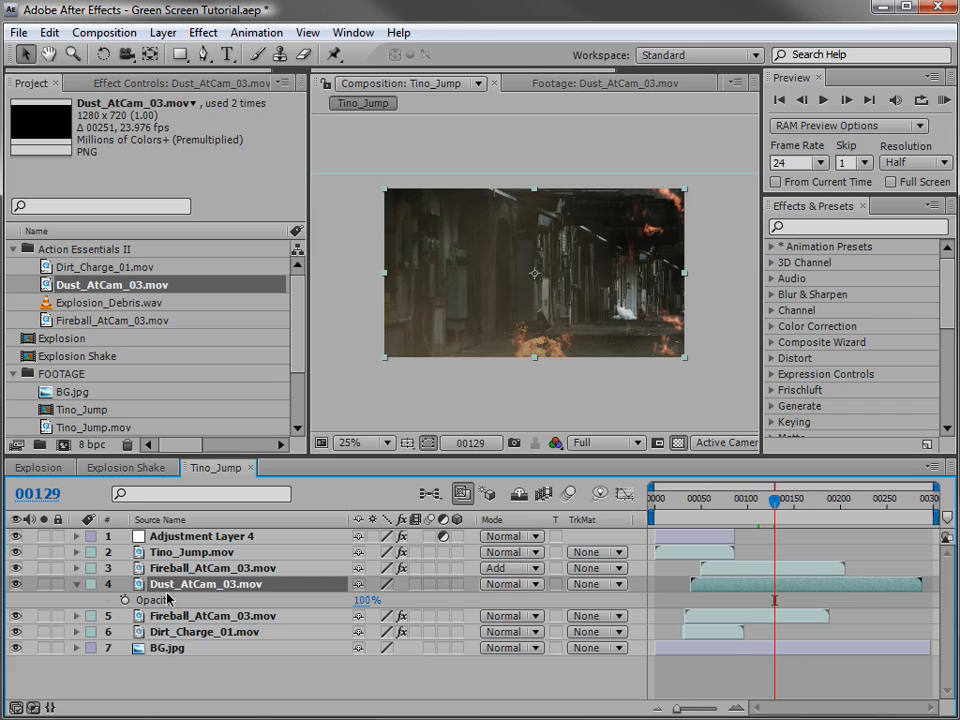
scroll(580, 345, "up", 2)
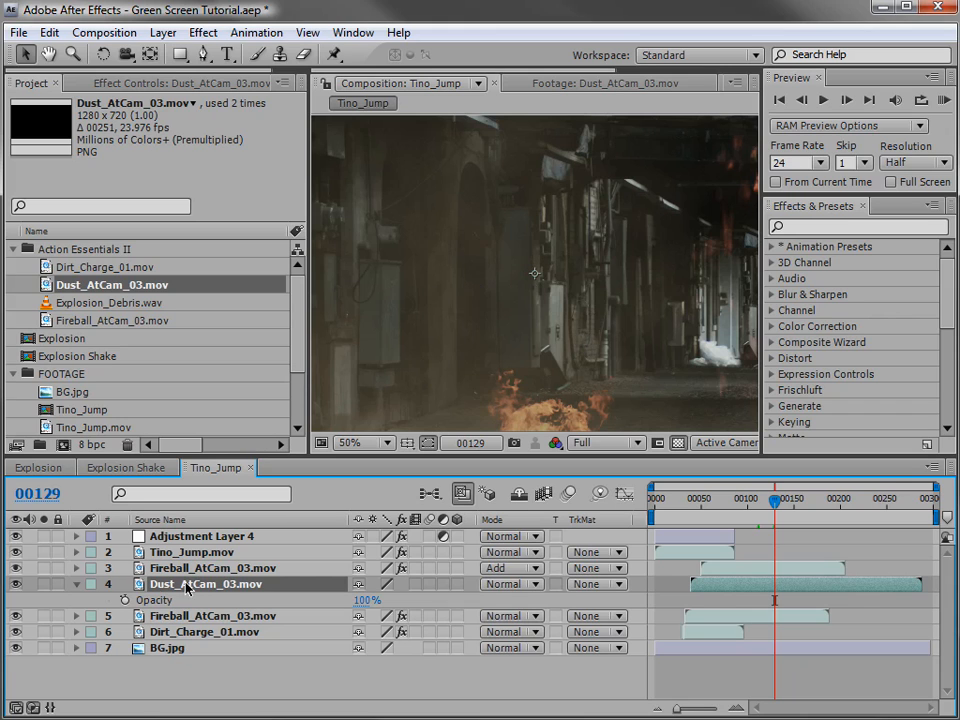
left_click(77, 587)
left_click(77, 587)
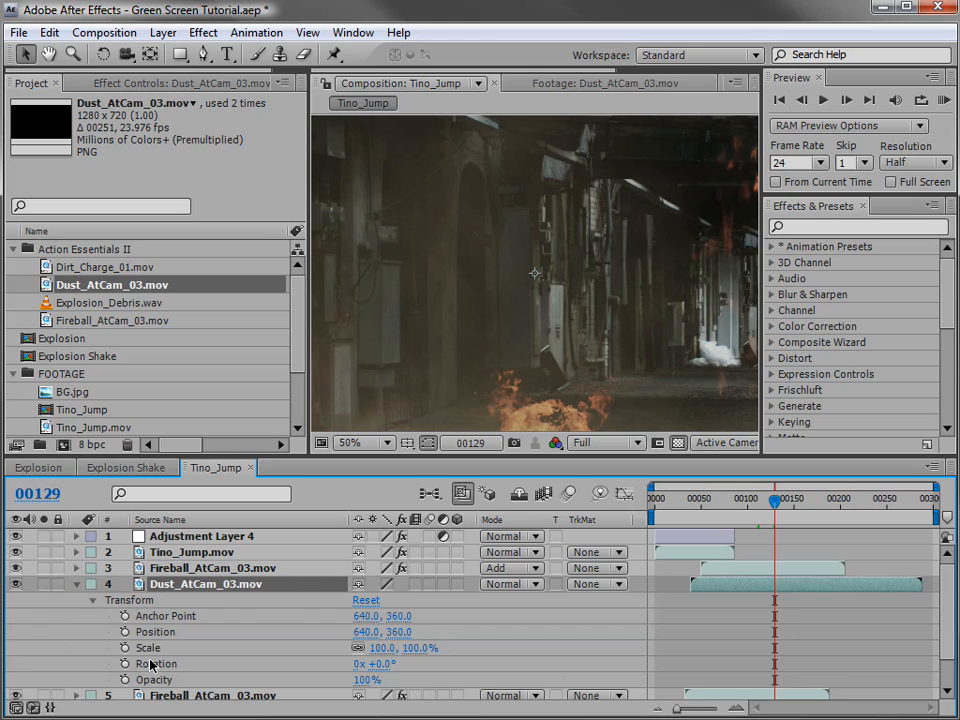
left_click(366, 680)
type("50")
key("Return")
key("comma")
mouse_move(775, 498)
left_mouse_down()
mouse_move(807, 499)
mouse_move(774, 508)
left_mouse_up()
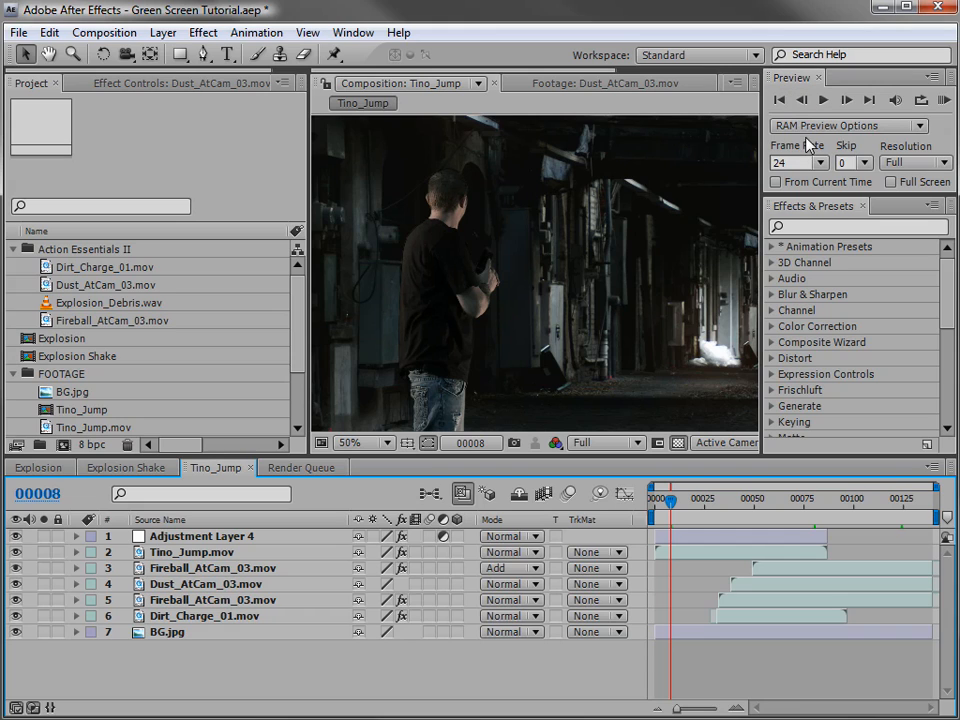
Set the preview resolution to Half with a frame skip of 0 and run a RAM preview of the composite.
left_click(896, 162)
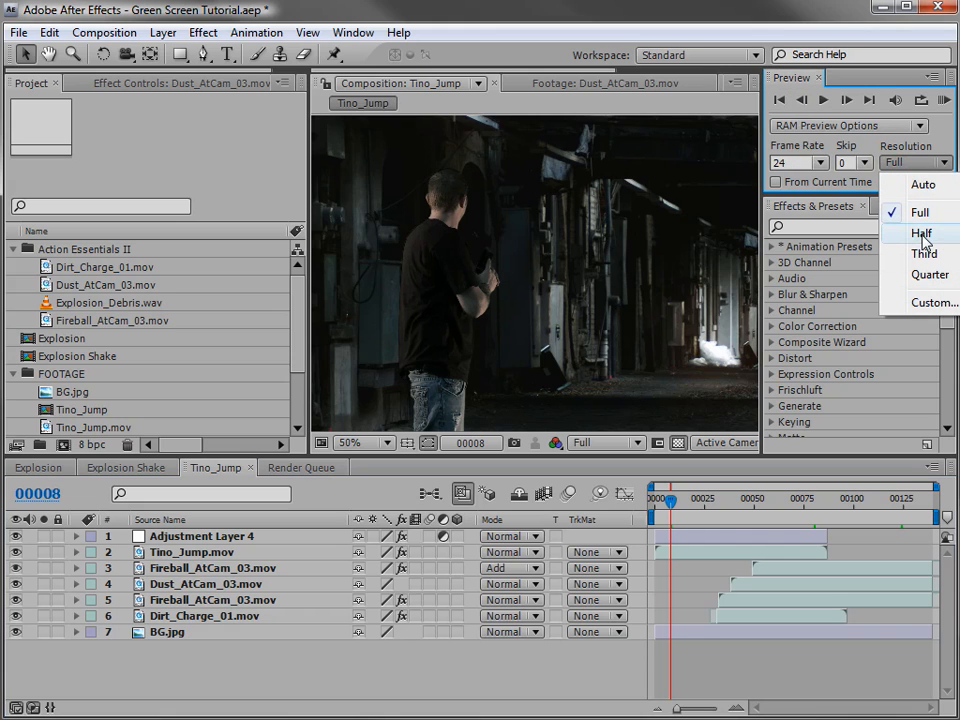
left_click(922, 233)
left_click(858, 163)
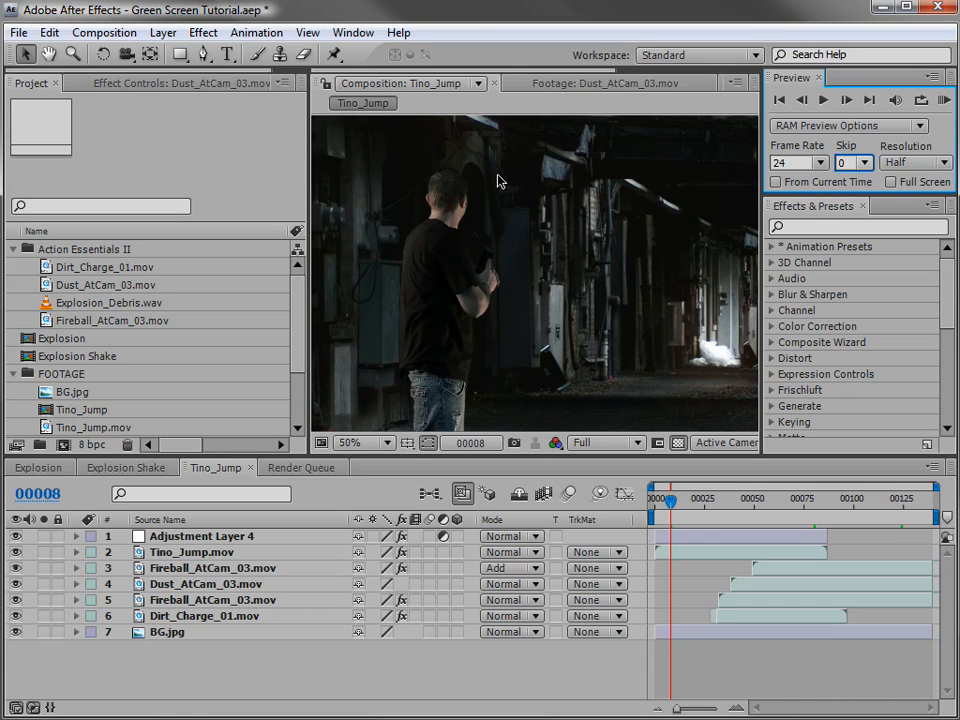
type("00")
left_click(944, 99)
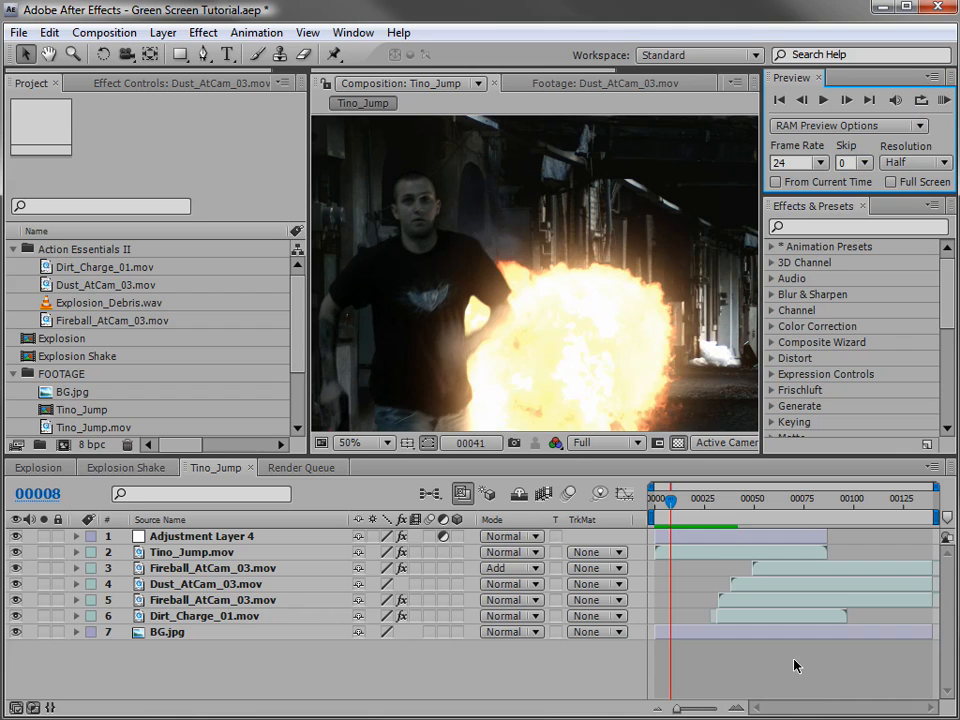
key("Escape")
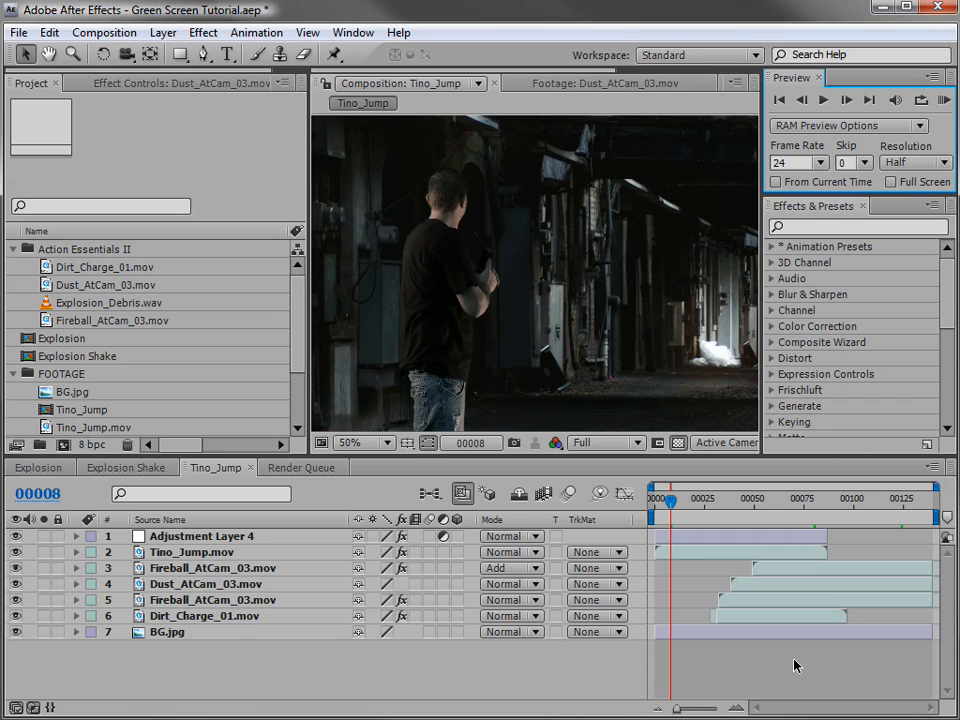
Play the Tino_Jump composite as a RAM preview and stop it near frame 124.
key("KP_0")
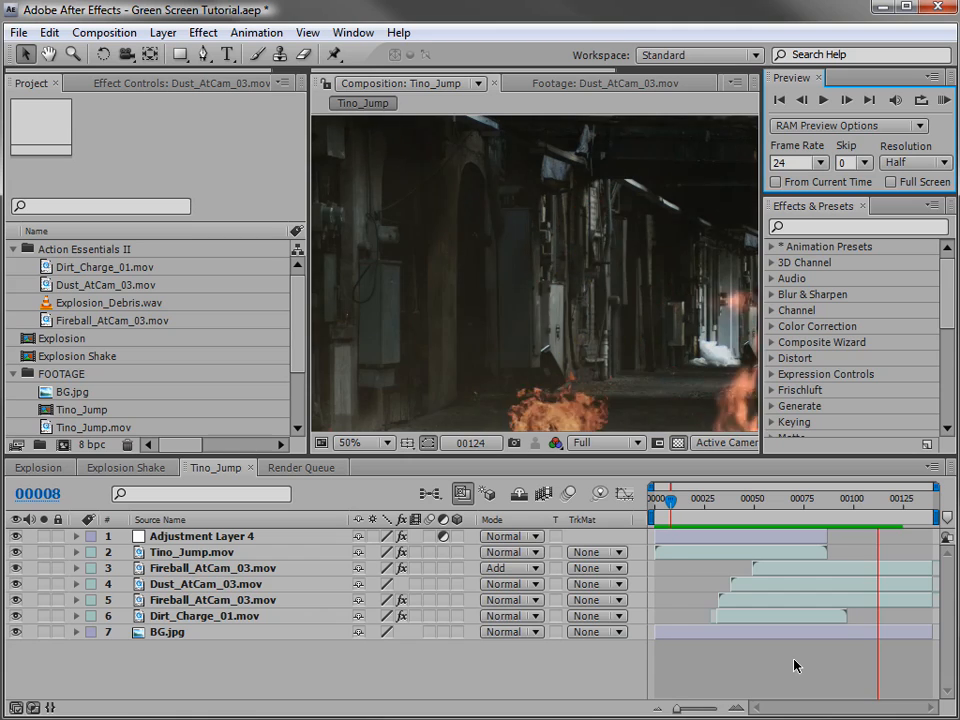
key("Escape")
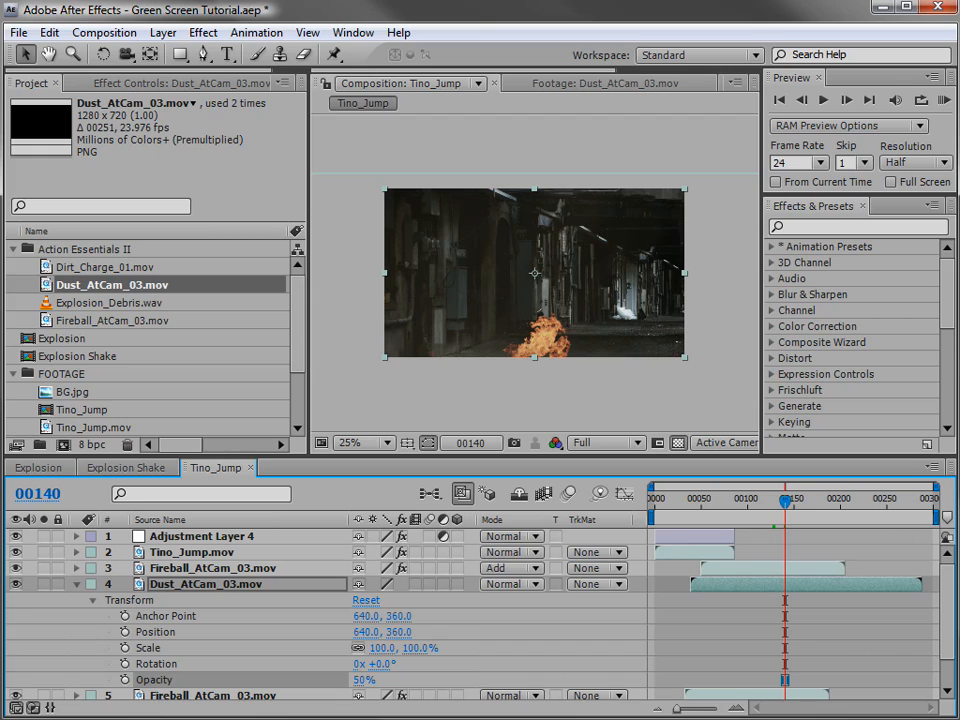
End the work area at about frame 140, trim the Tino_Jump composition to it, and check the result at frame 124.
left_click_drag(935, 517, 789, 540)
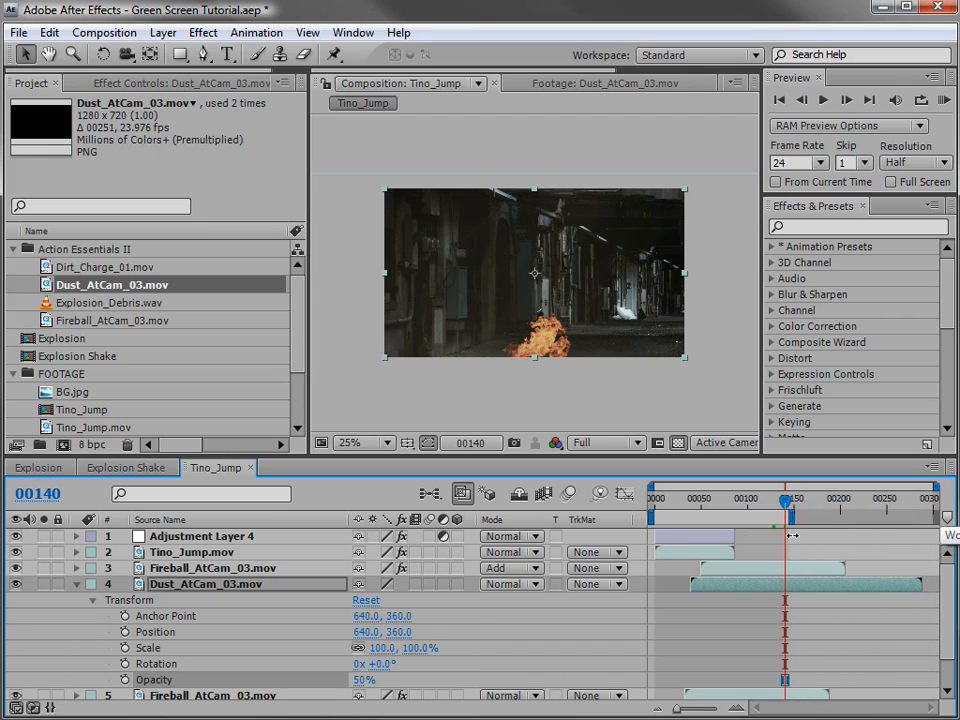
right_click(724, 514)
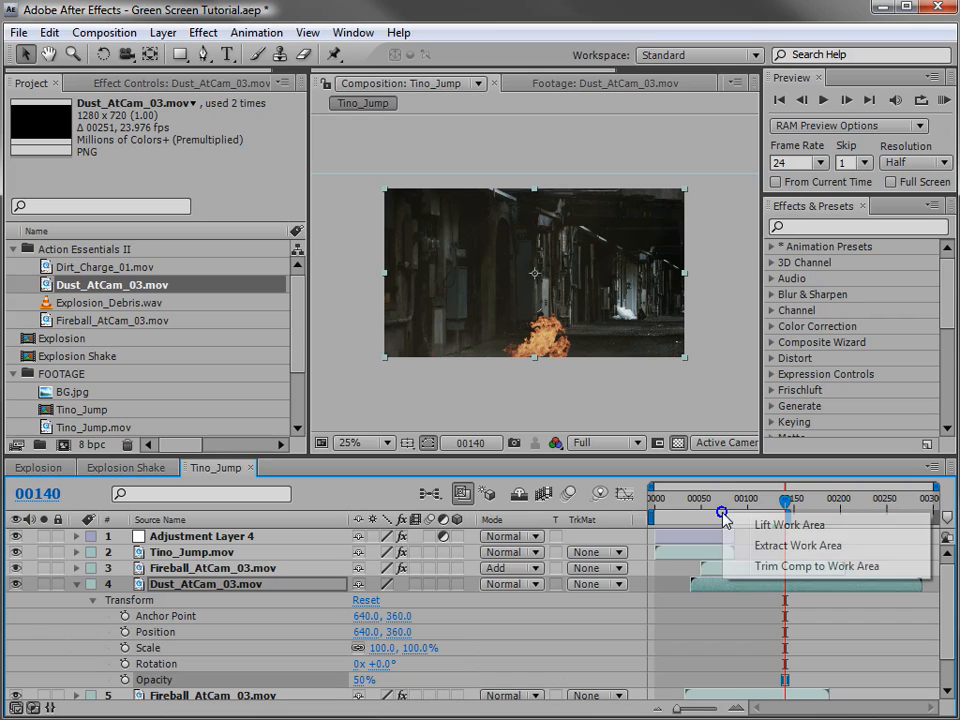
left_click(828, 576)
left_click_drag(925, 498, 900, 497)
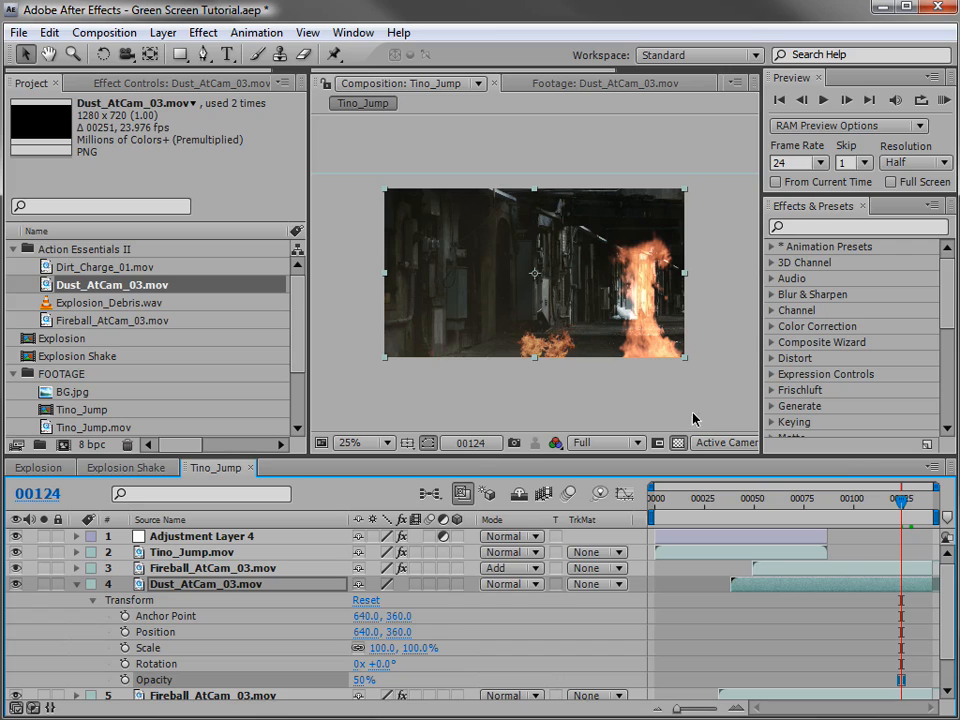
Add the Tino_Jump composition to the render queue with the Best Settings render preset.
left_click(100, 34)
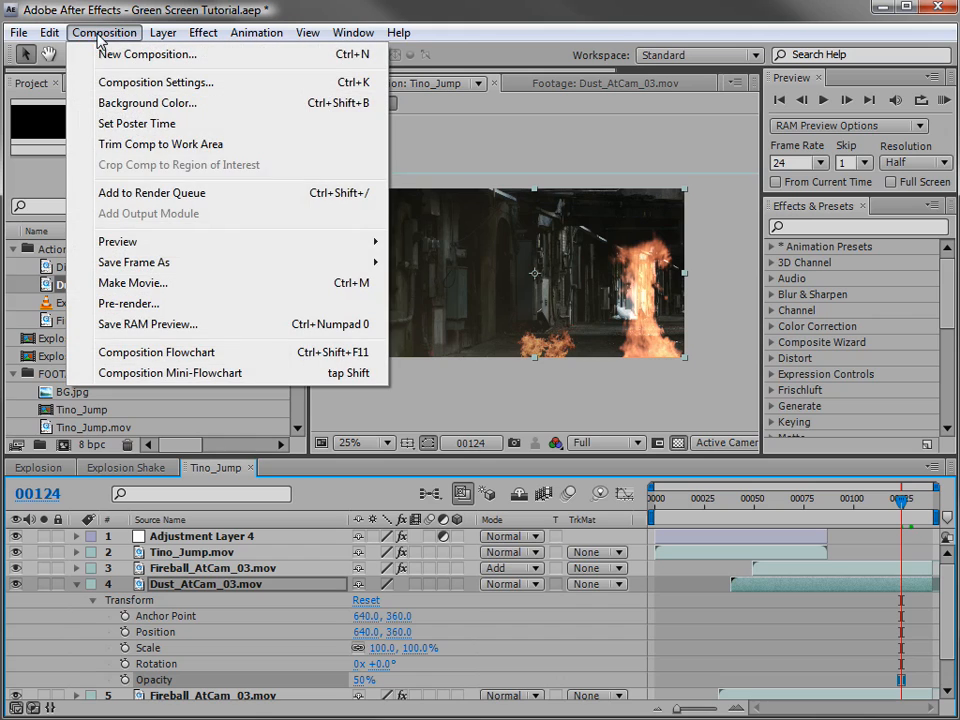
left_click(186, 197)
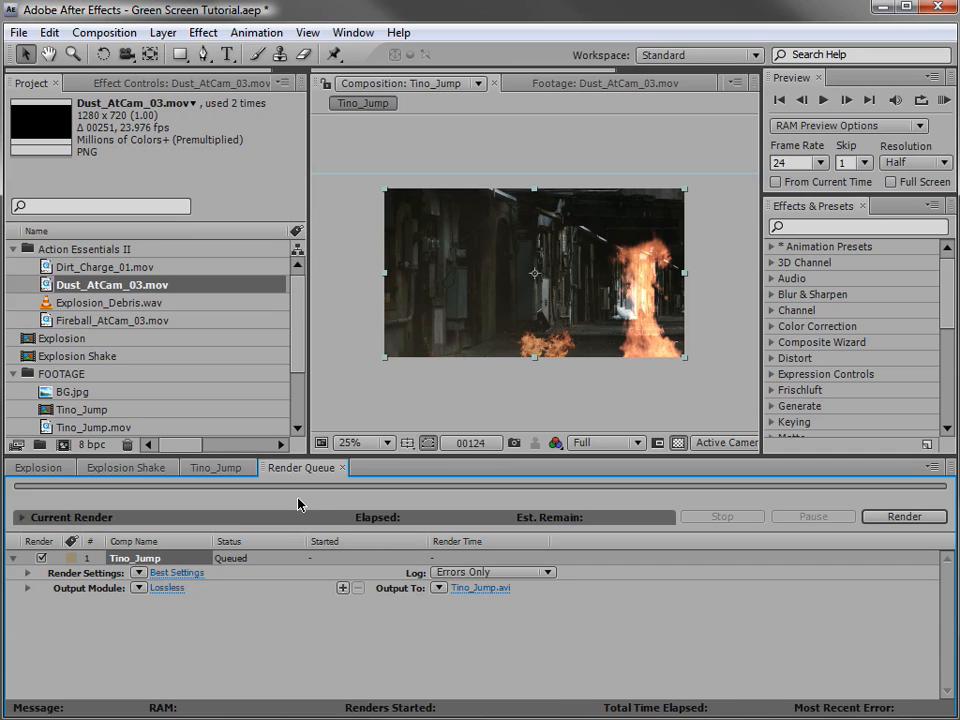
left_click(139, 573)
left_click(192, 595)
Configure the output module as a QuickTime Movie with Photo - JPEG compression at quality 93, leaving audio output off.
left_click(168, 590)
left_click(365, 127)
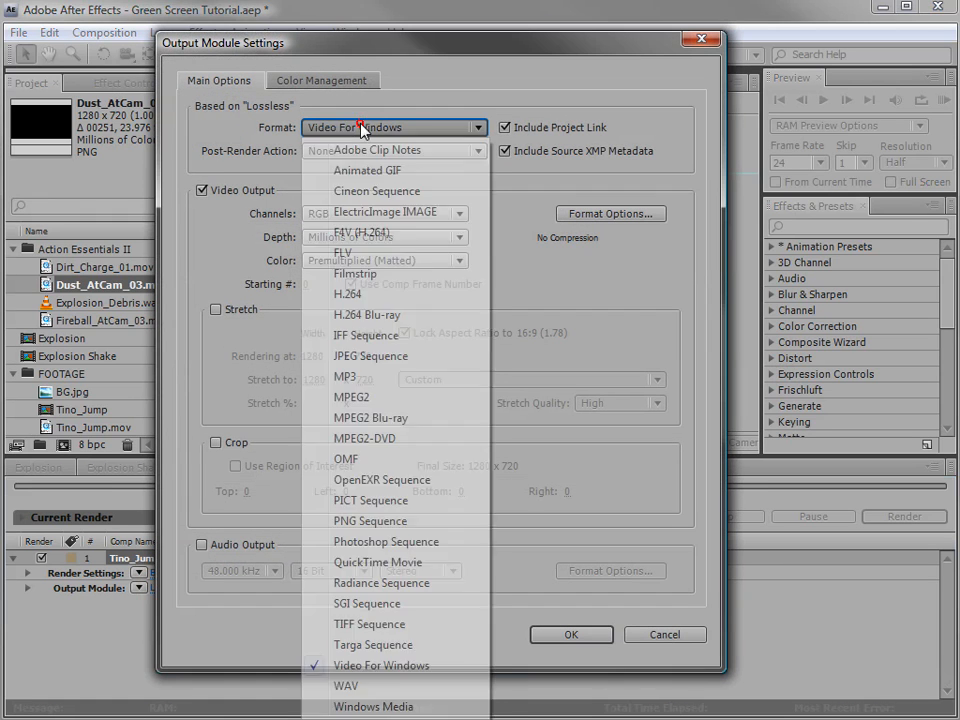
left_click(420, 562)
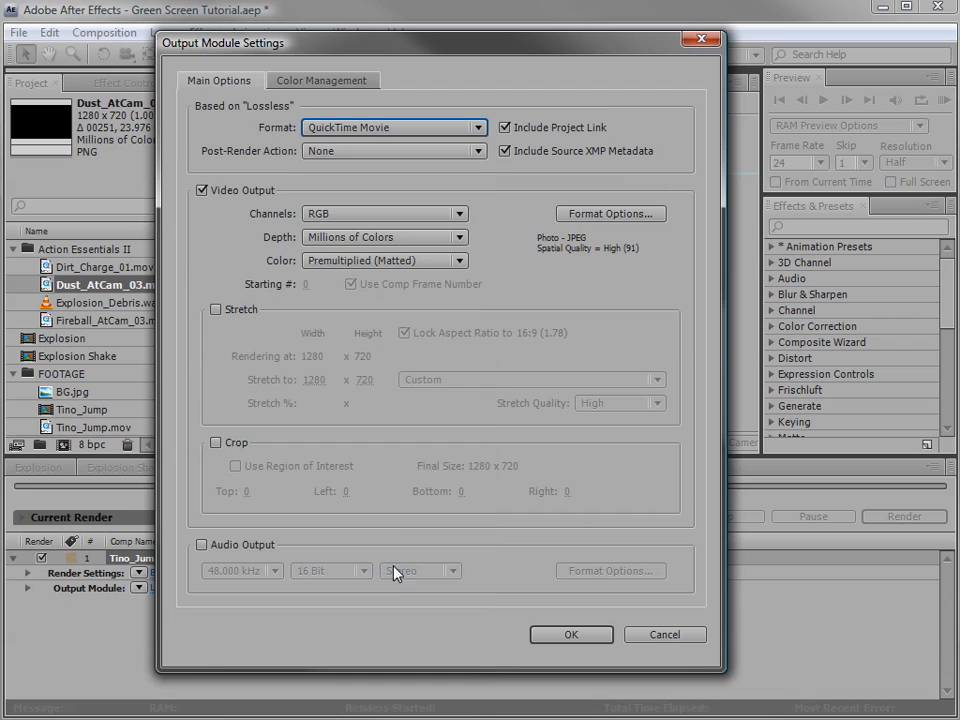
left_click(589, 214)
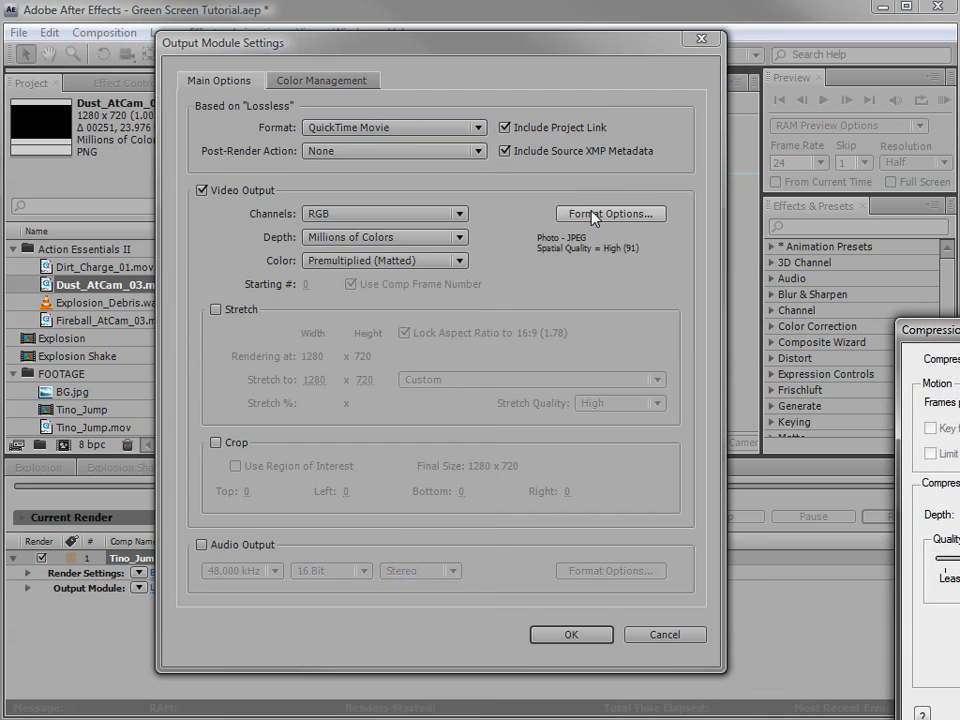
left_click_drag(952, 342, 164, 226)
left_click(332, 247)
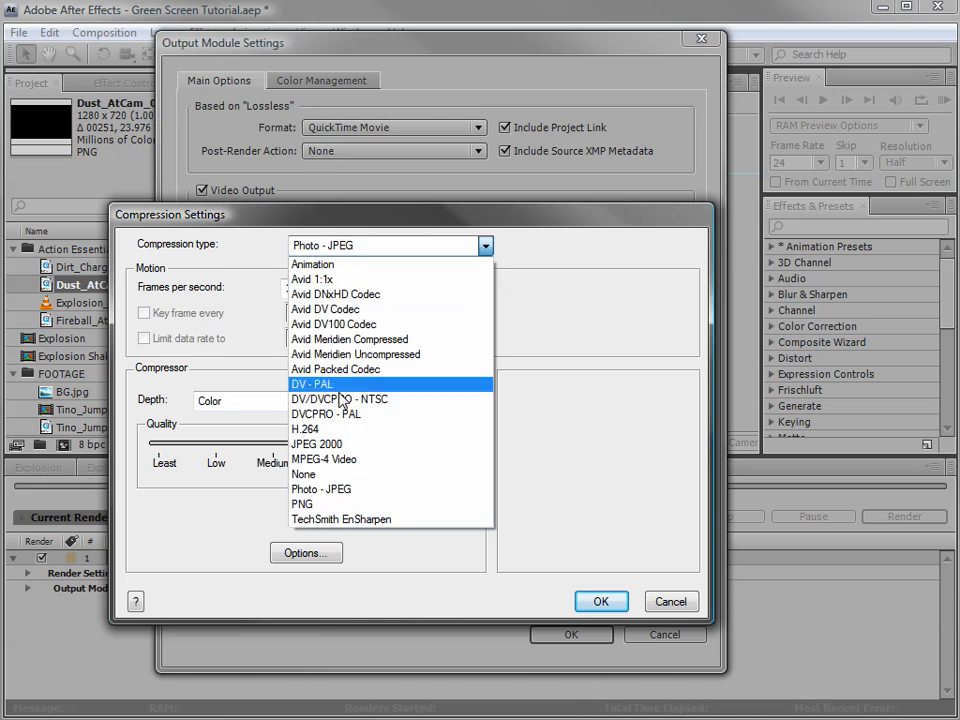
left_click(349, 492)
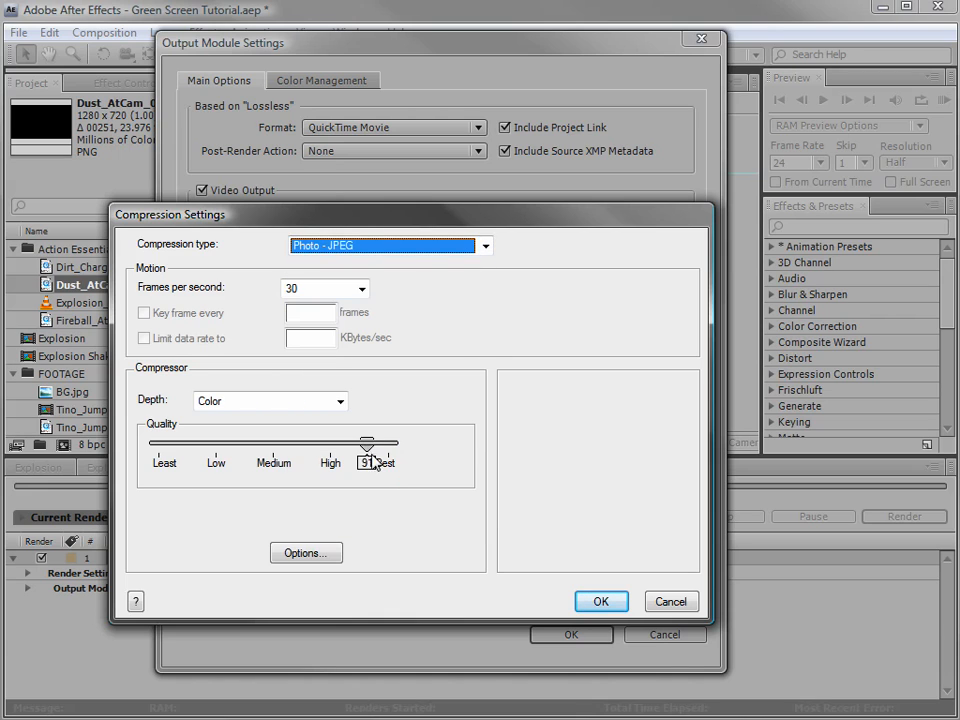
left_click_drag(369, 460, 384, 463)
left_click(602, 601)
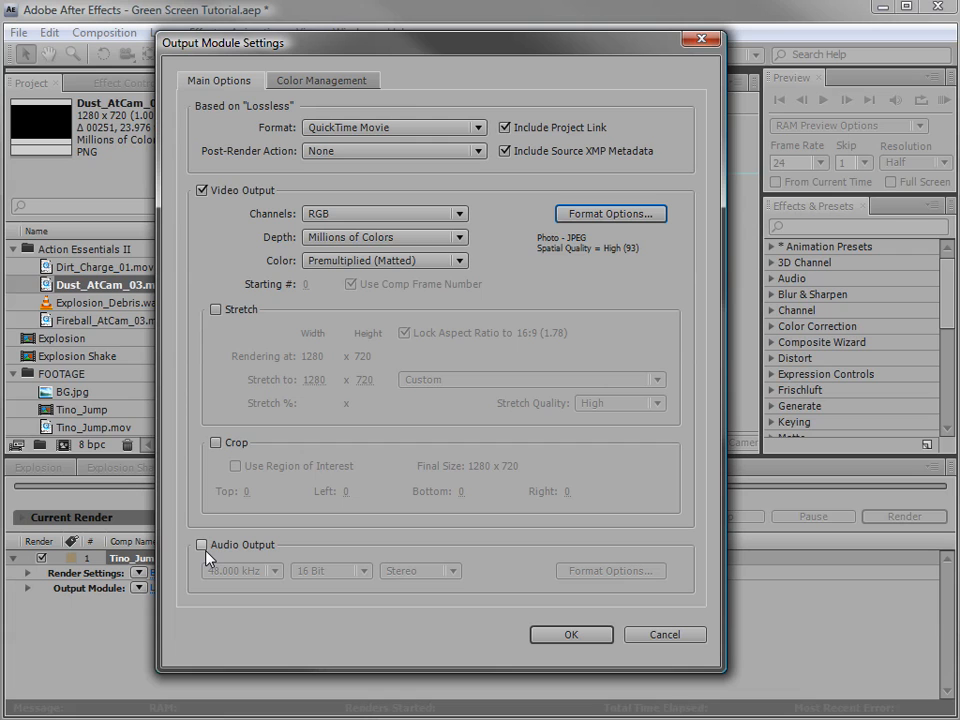
left_click(570, 634)
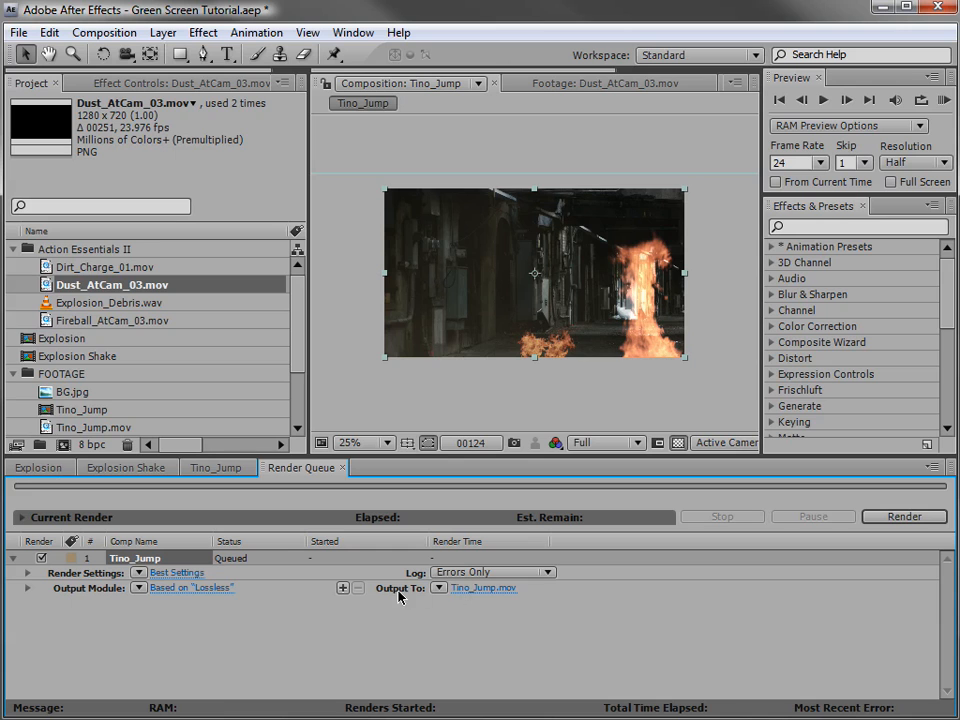
Set the output file to Explosion render.mov in the RENDER folder and start the render.
left_click(474, 589)
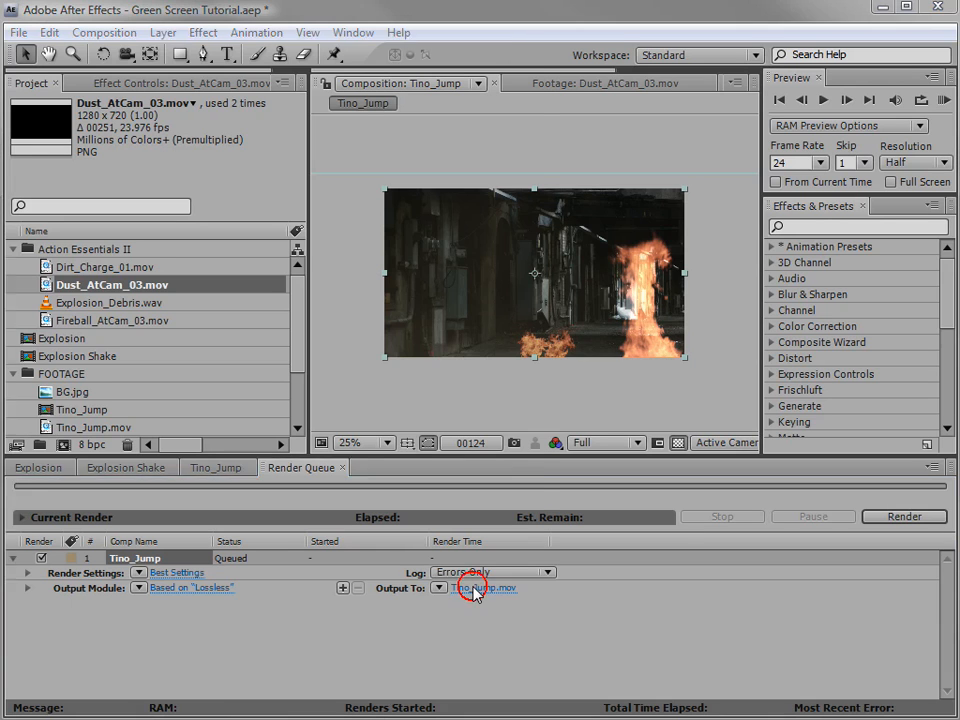
left_click_drag(244, 548, 140, 547)
type("Explosion render")
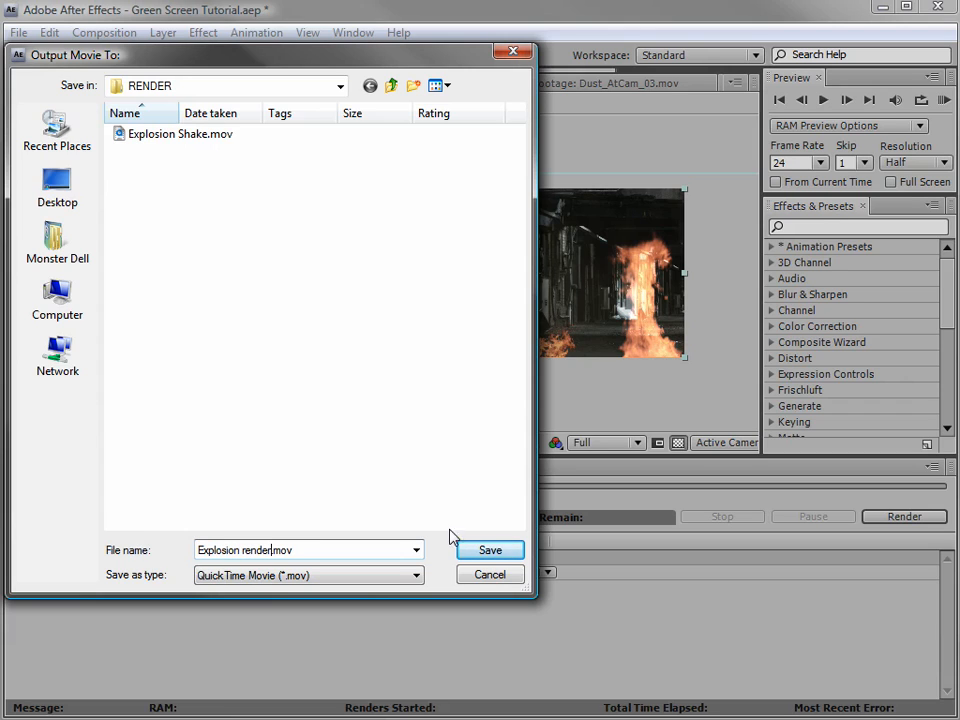
left_click(488, 551)
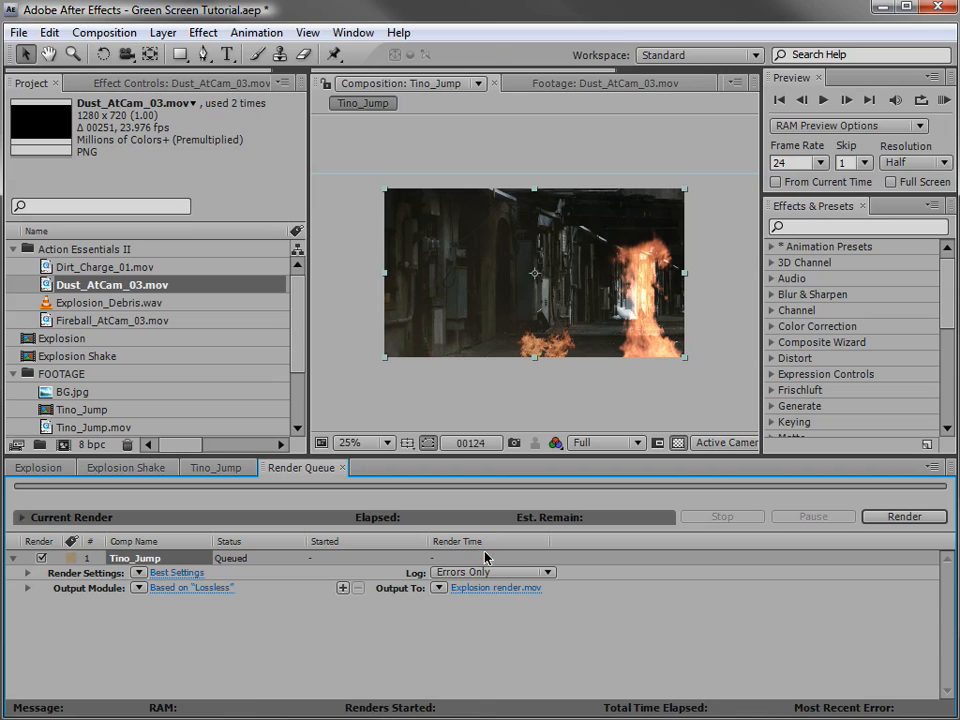
left_click(885, 518)
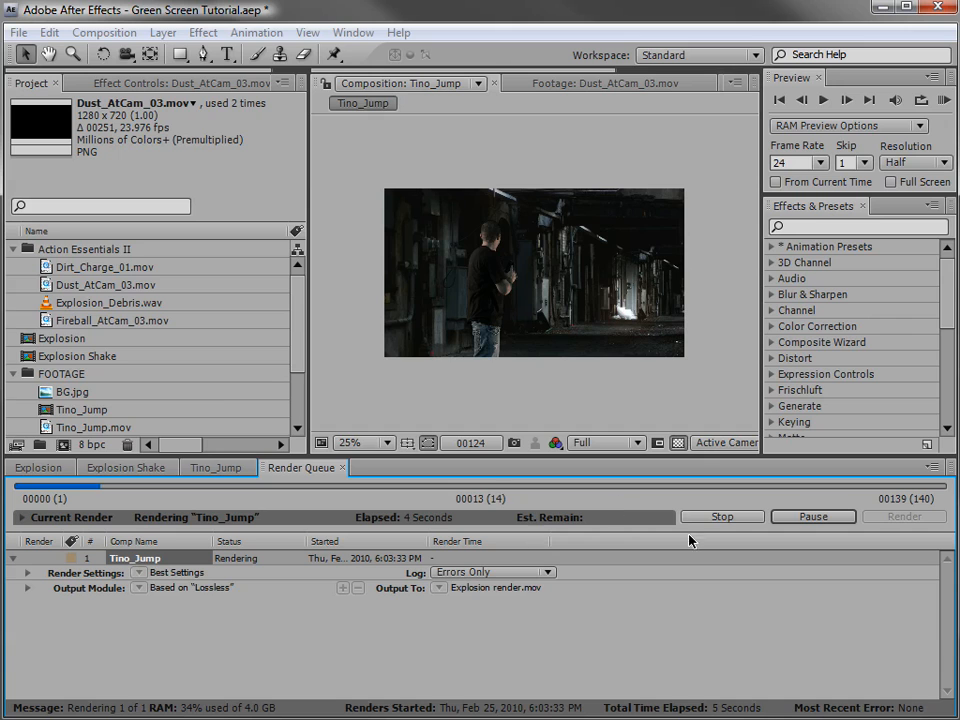
Switch to the Explosion Shake movie in QuickTime Player and rewind it to the beginning.
key("alt+Tab")
mouse_move(192, 486)
left_mouse_down()
mouse_move(268, 500)
mouse_move(338, 490)
mouse_move(512, 500)
mouse_move(185, 487)
left_mouse_up()
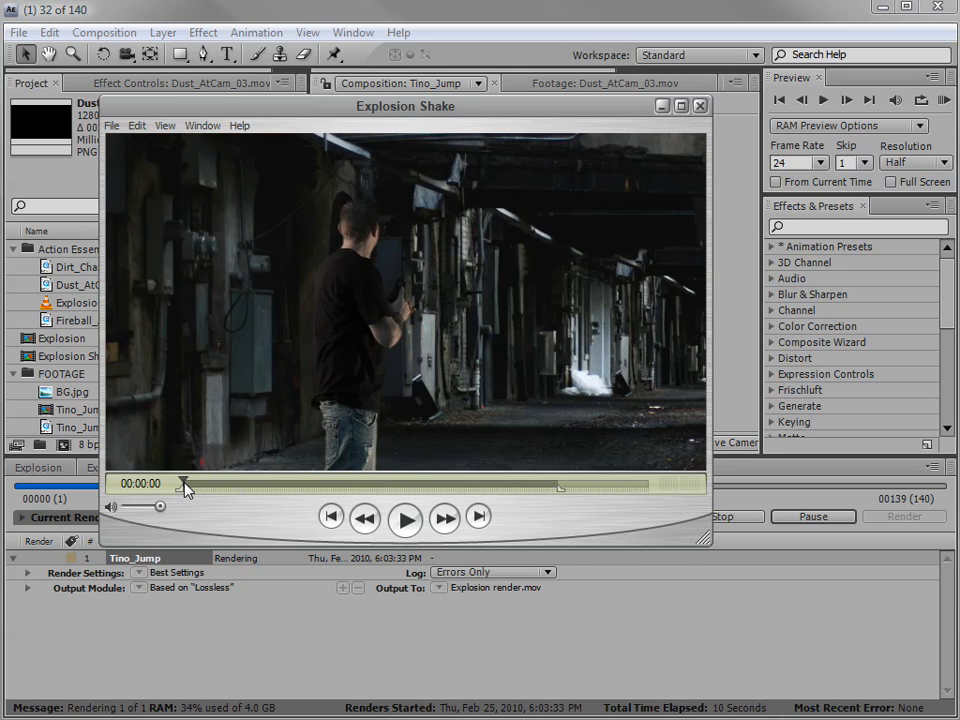